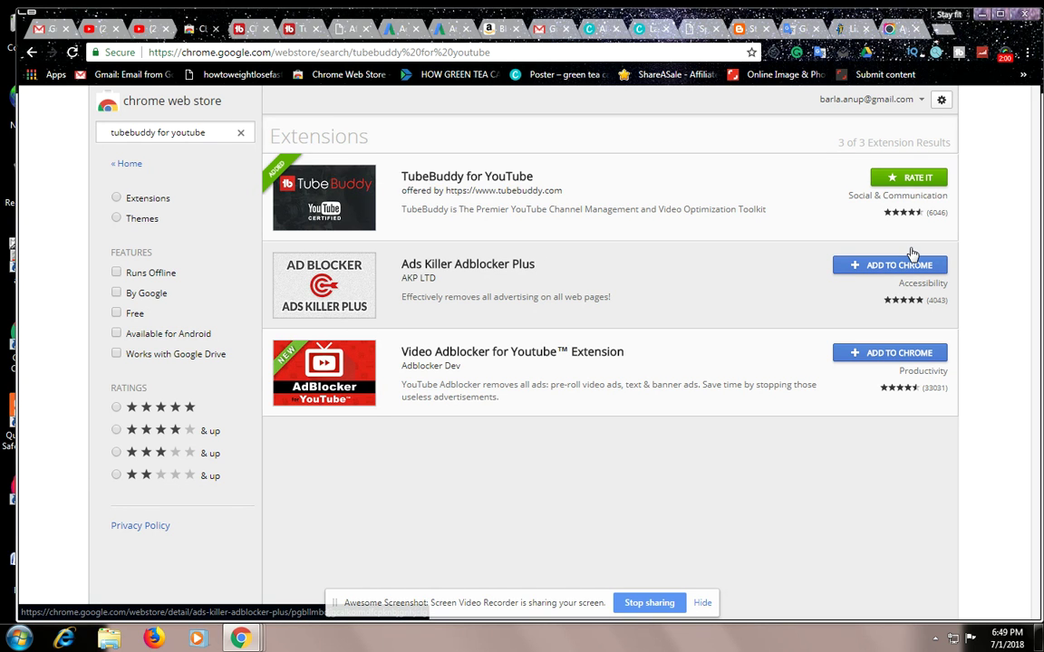
Switch to the YouTube Video Manager and show the TubeBuddy tools for the video "How To Sell Image on Shutterstock? How to Sell Photos Online?"
left_click(109, 30)
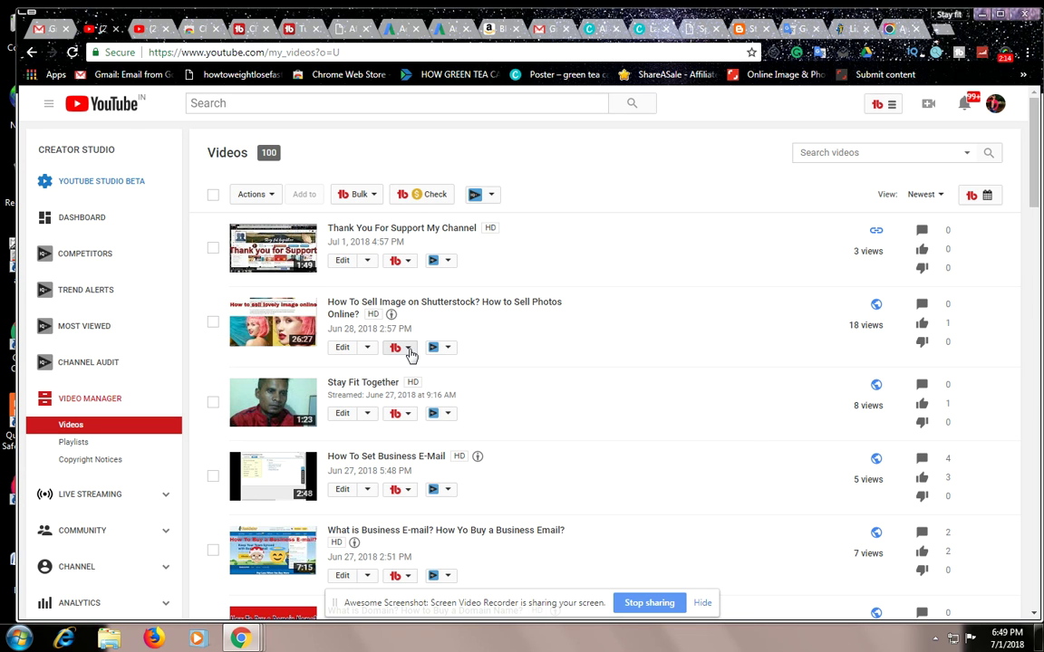
left_click(408, 349)
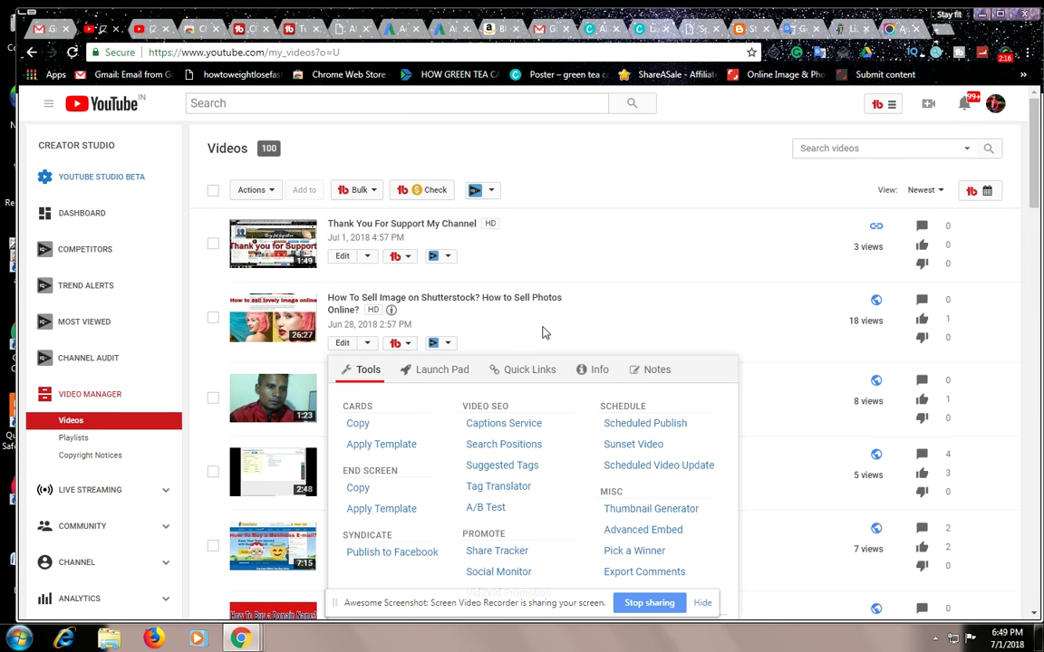
scroll(553, 362, "down", 1)
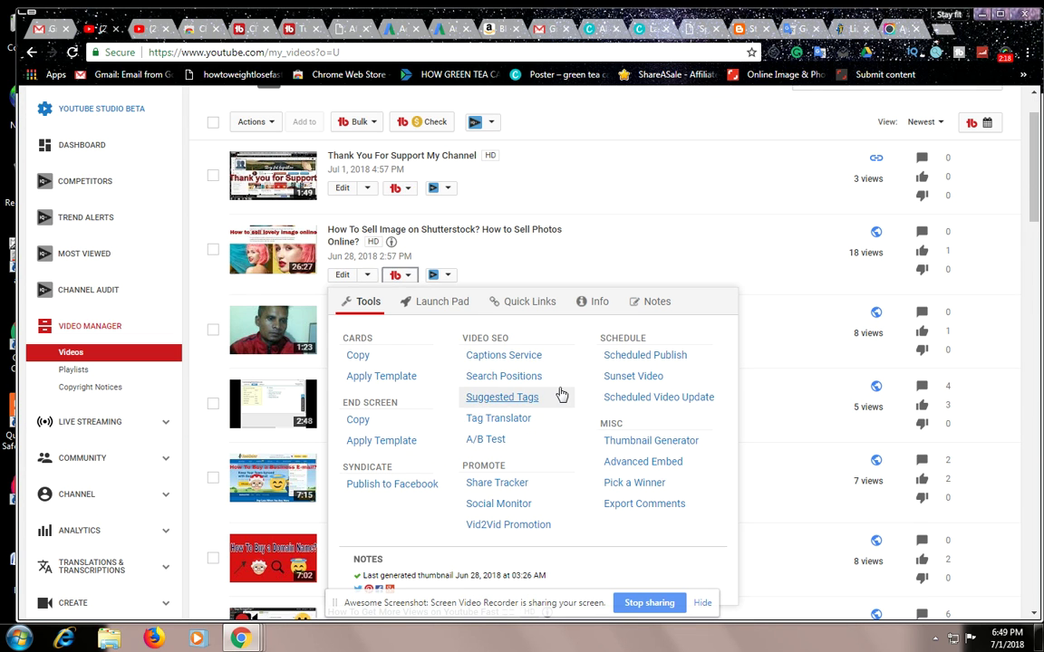
key("ctrl+plus")
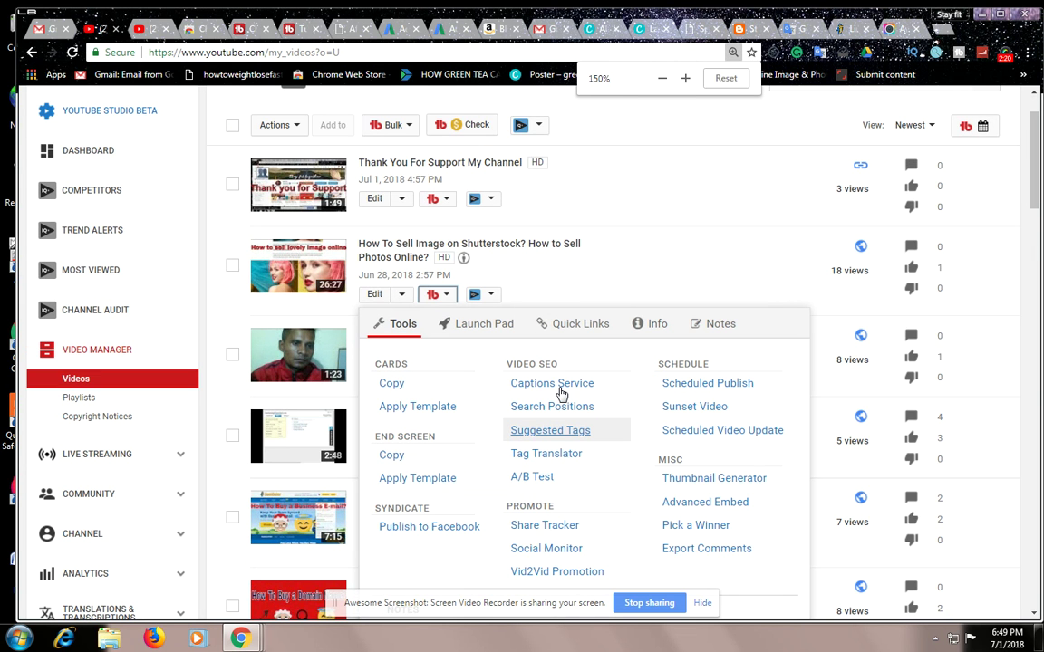
scroll(594, 384, "down", 3)
scroll(600, 391, "up", 1)
scroll(606, 394, "up", 1)
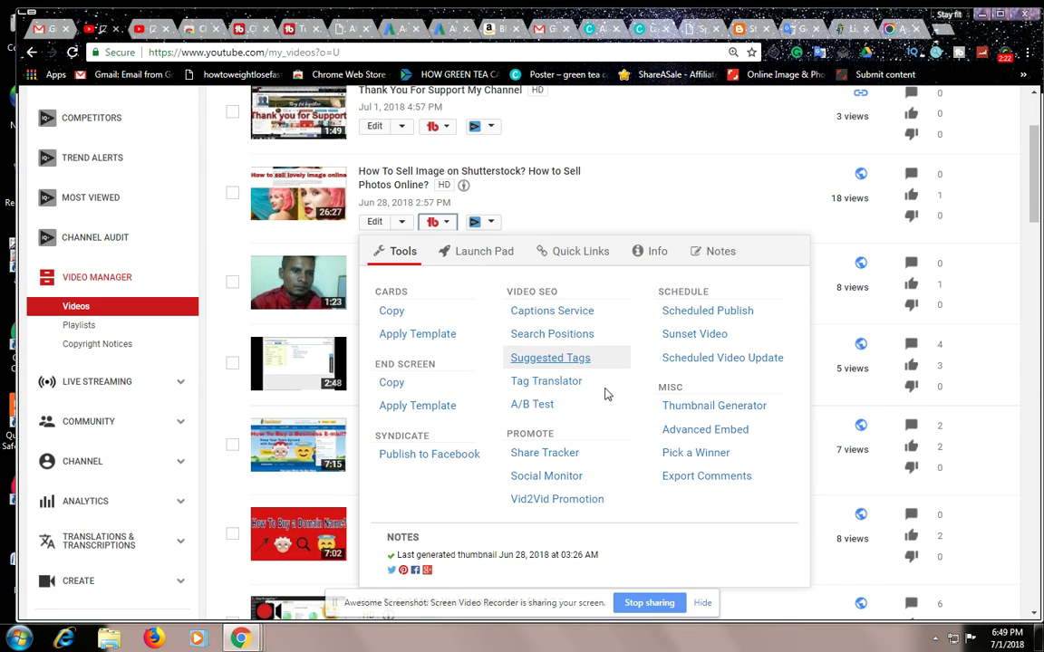
key("ctrl+plus")
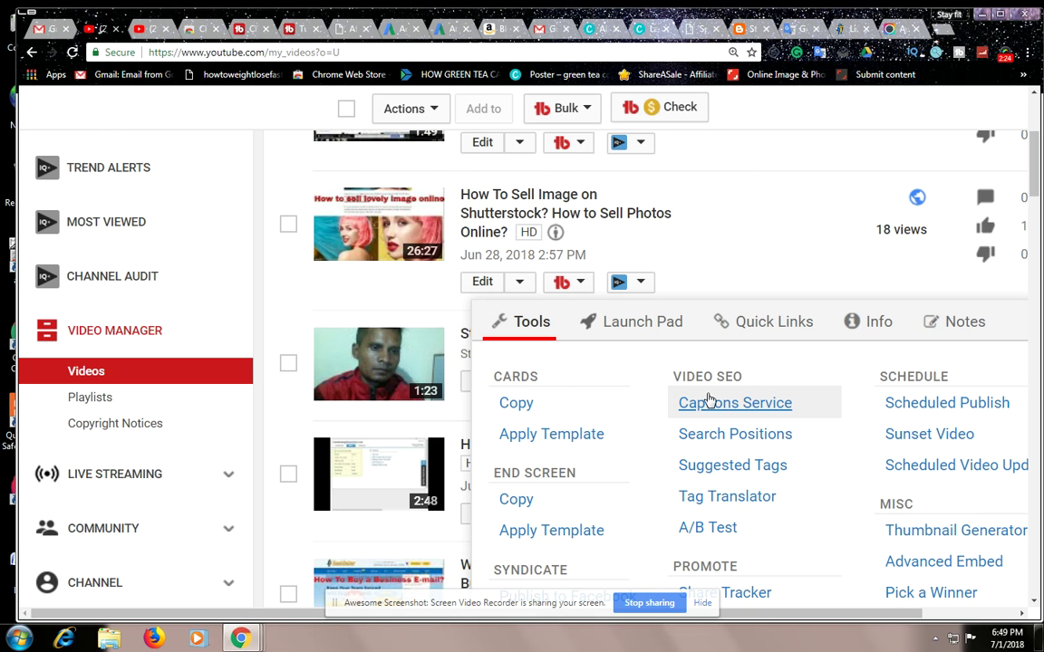
key("ctrl+minus")
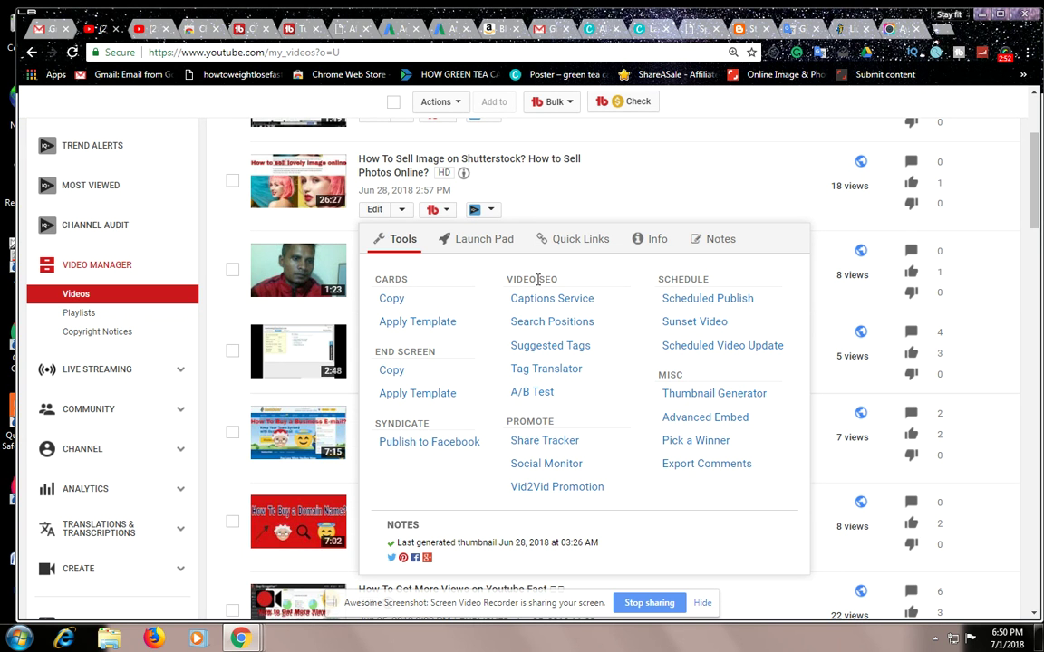
Check the video's Search Positions, view the details of "how to sell photos online" and open the YouTube results for that term
left_click(552, 322)
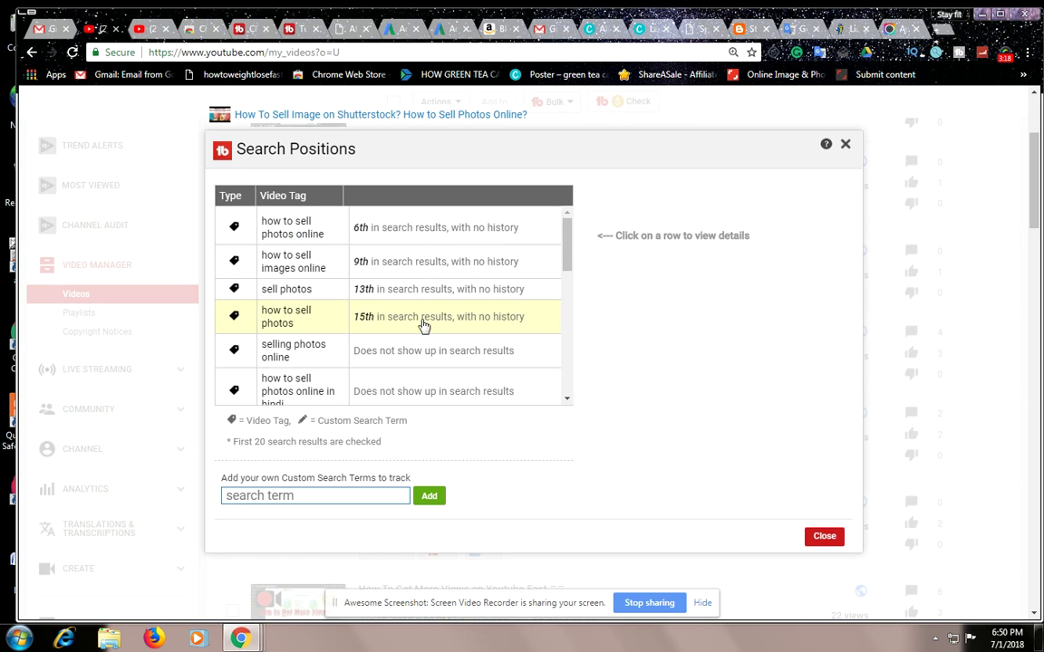
left_click(418, 244)
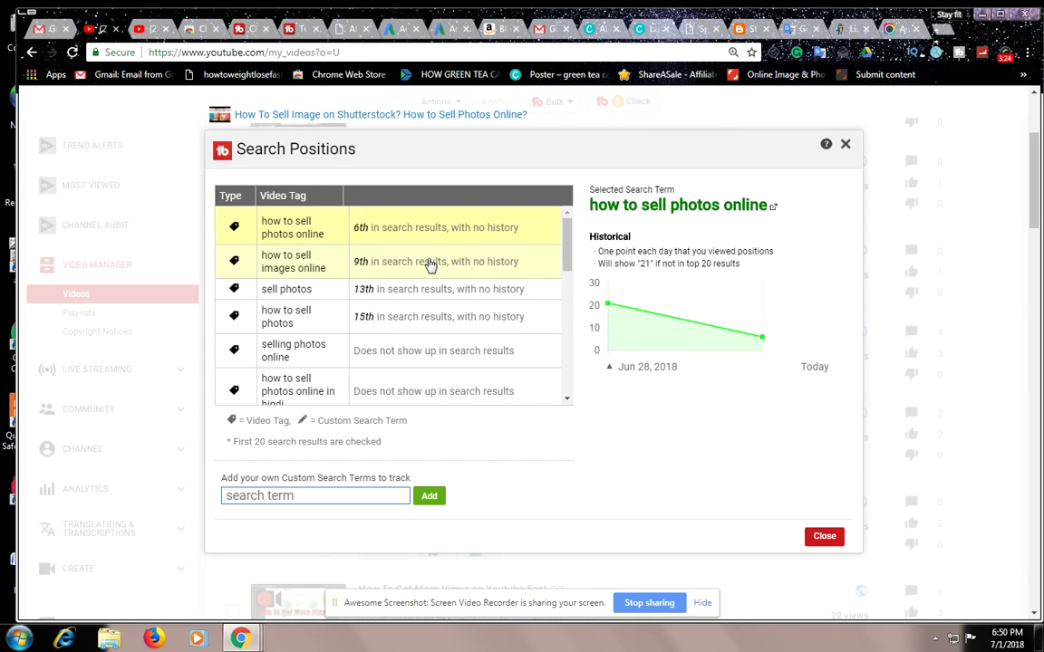
mouse_move(605, 308)
left_click(771, 209)
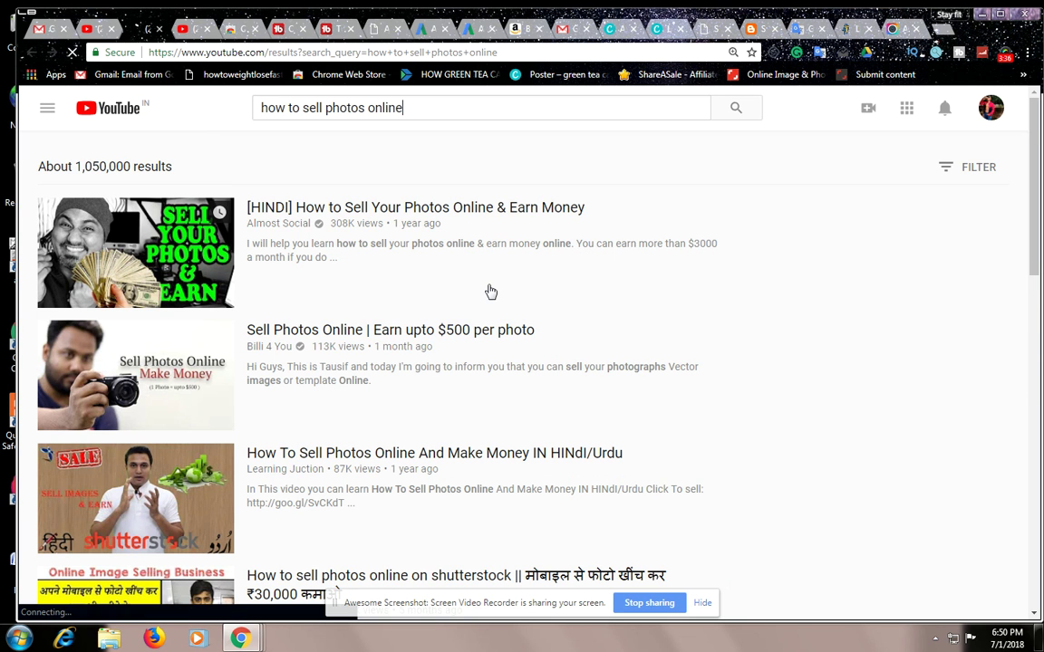
Look through the "how to sell photos online" results for the Stay fit together video's rank among competing videos
scroll(483, 276, "down", 2)
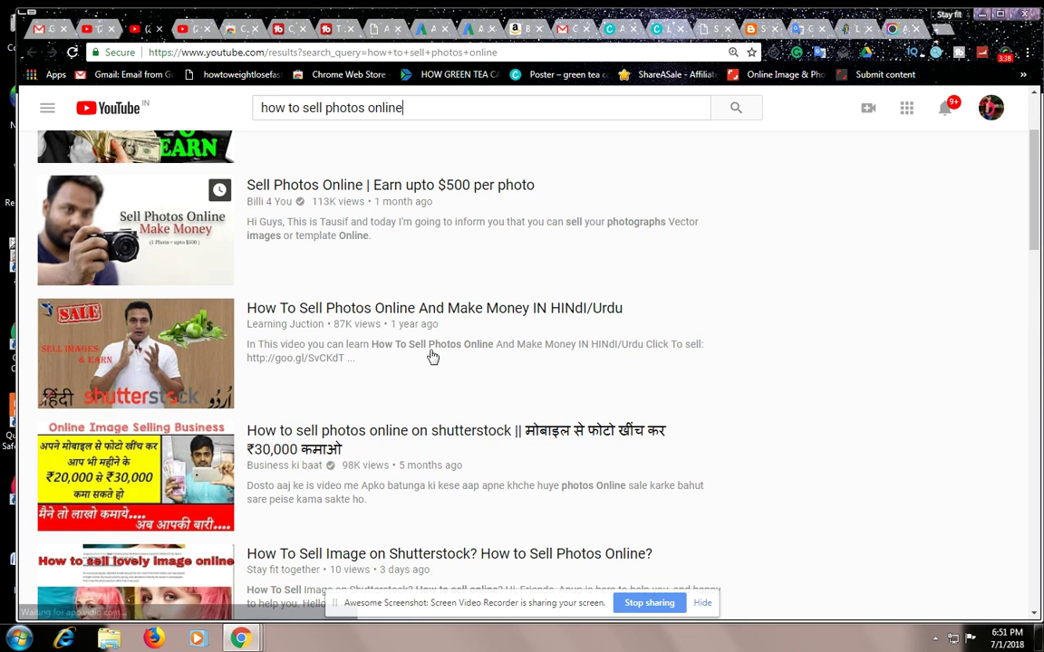
scroll(422, 480, "down", 3)
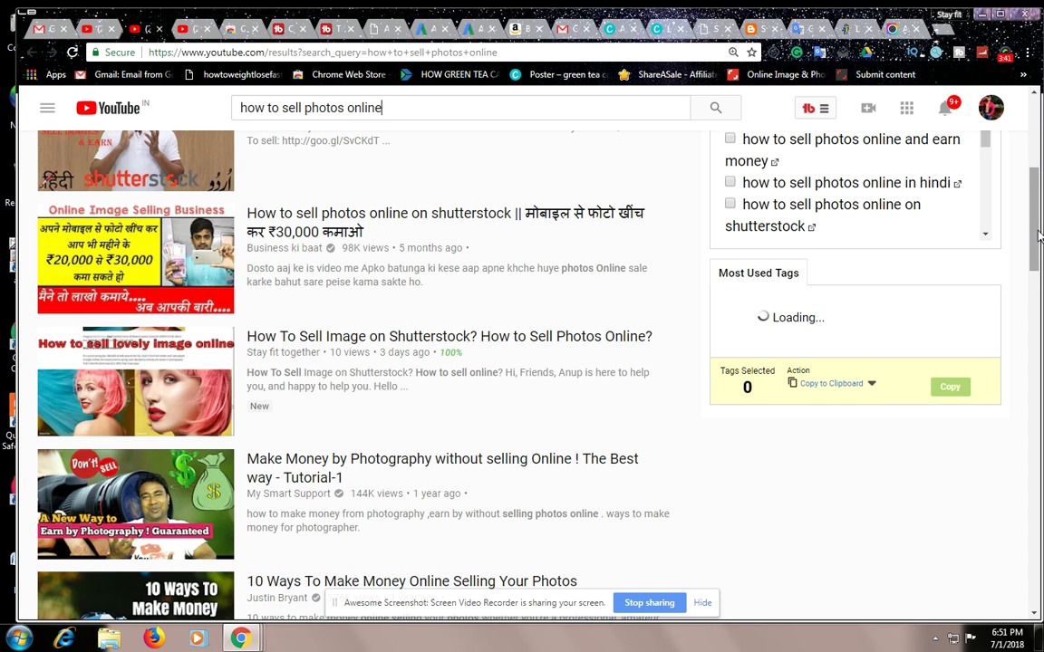
left_click_drag(1039, 235, 1033, 140)
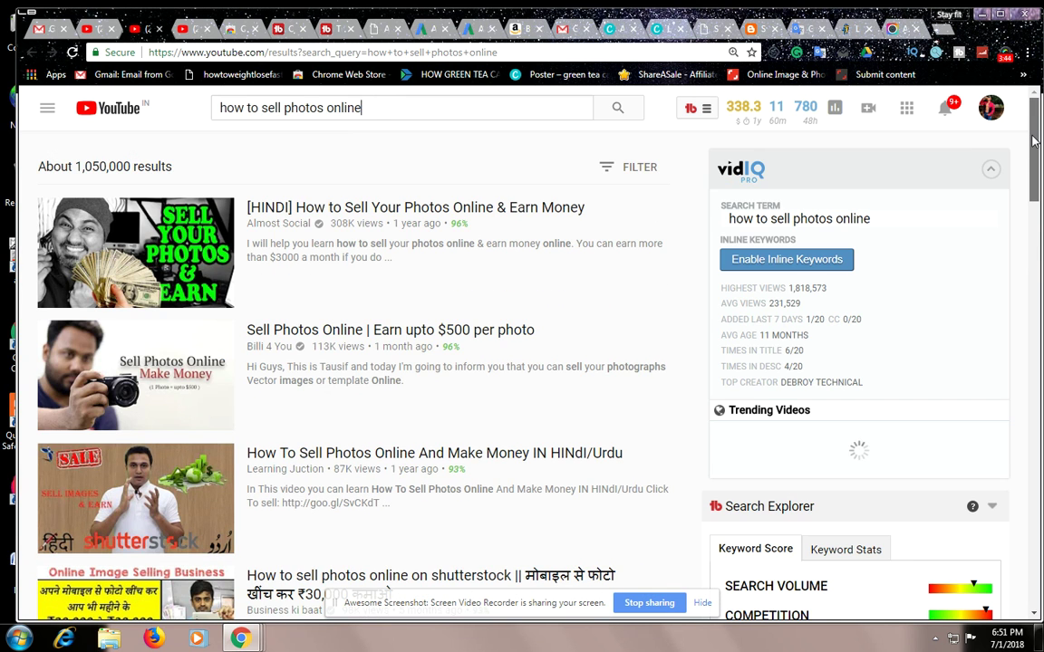
scroll(1032, 141, "down", 4)
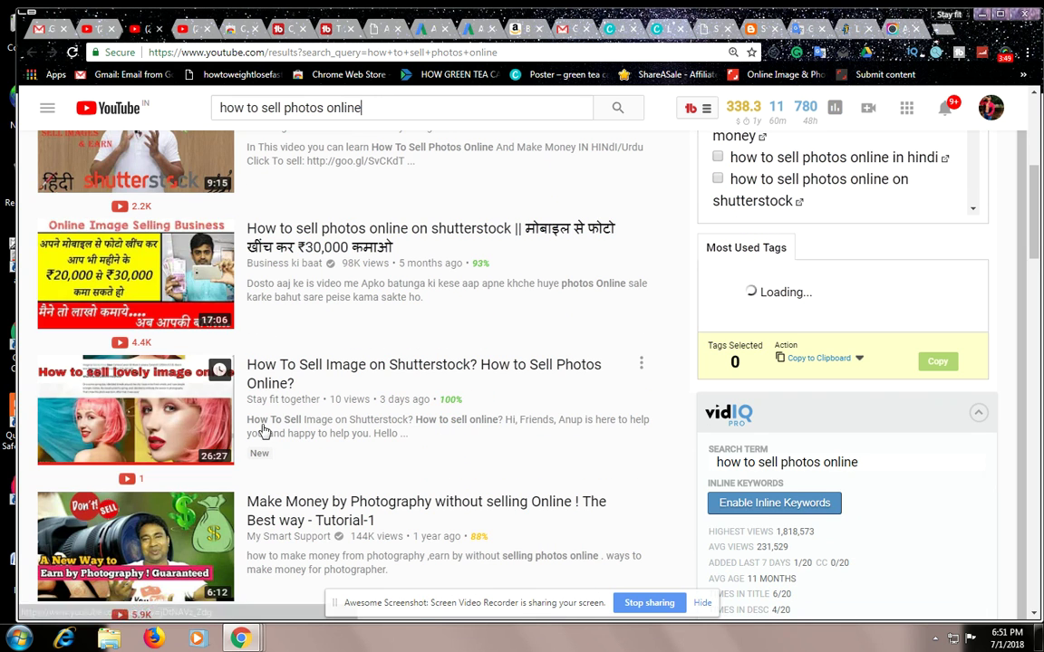
scroll(324, 198, "up", 3)
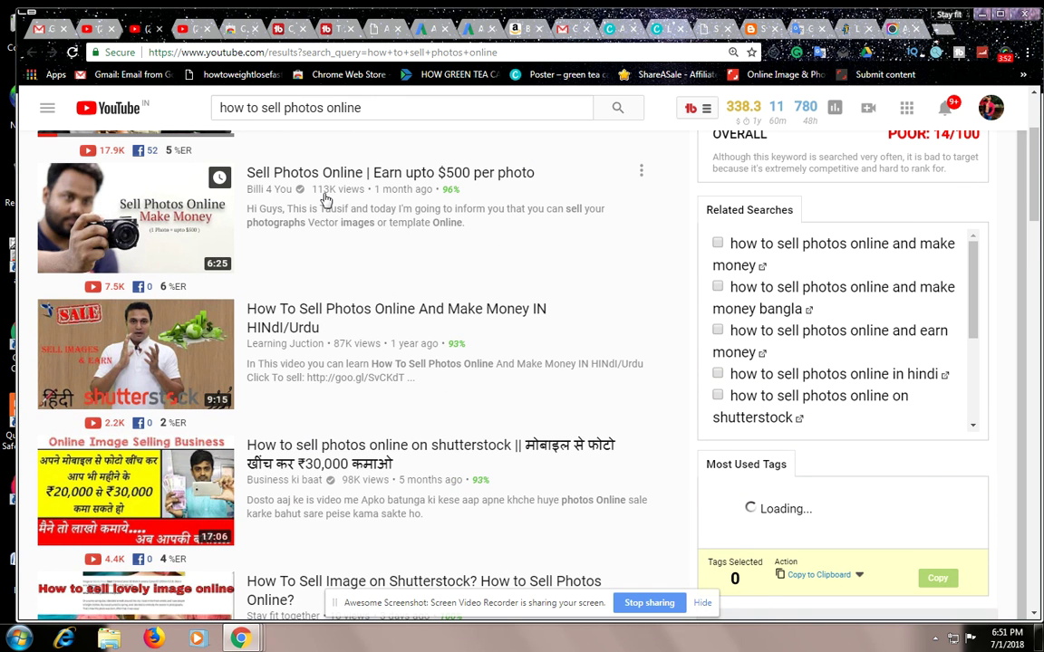
scroll(326, 205, "up", 2)
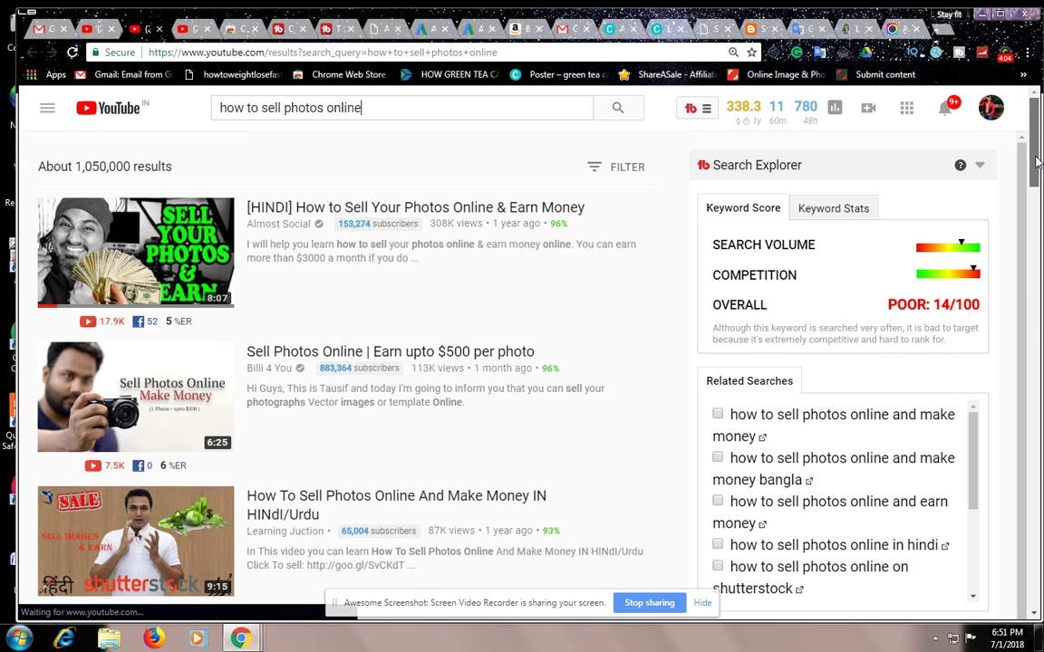
Select the most used tags "sell photos online", "how to sell photos online and make money", "sell photos" and "hindi" in Search Explorer
scroll(1038, 198, "down", 2)
scroll(1038, 197, "down", 1)
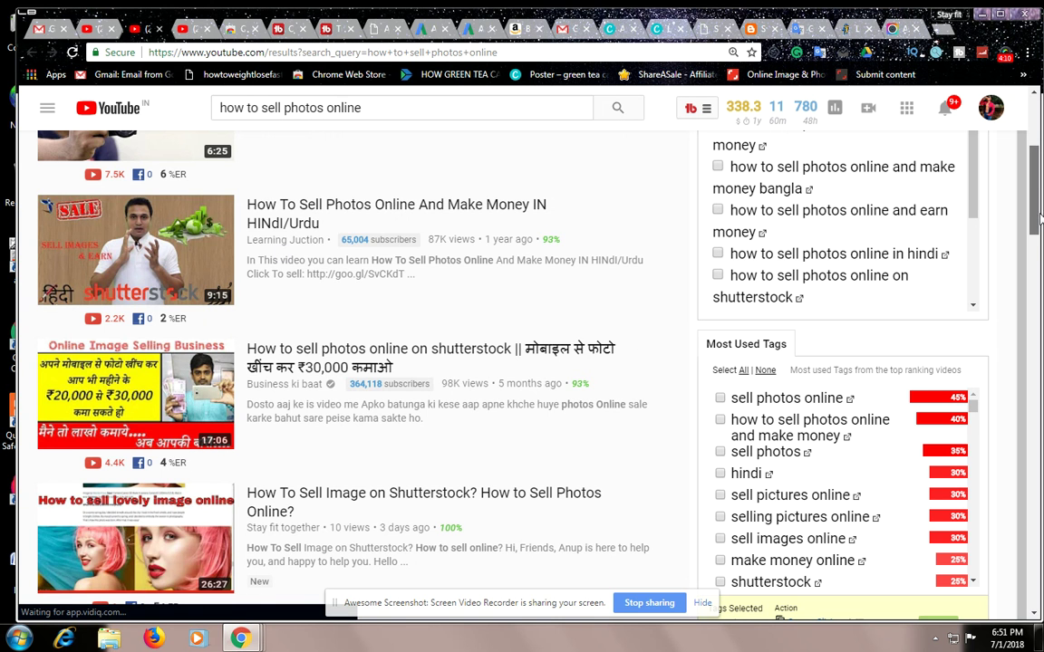
scroll(757, 263, "down", 2)
left_click(757, 262)
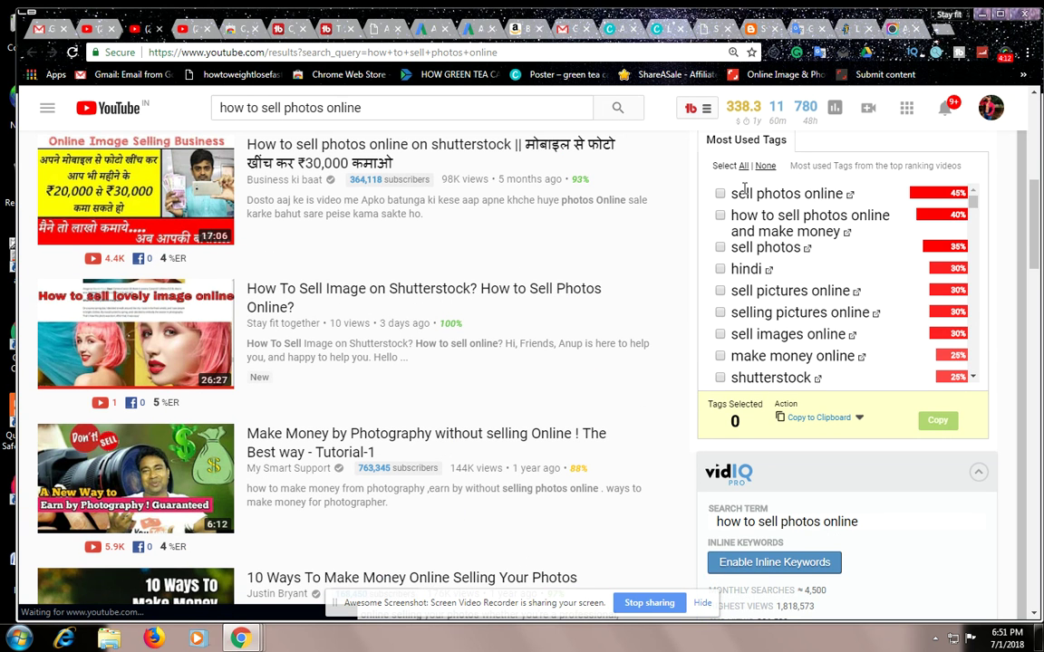
left_click(720, 194)
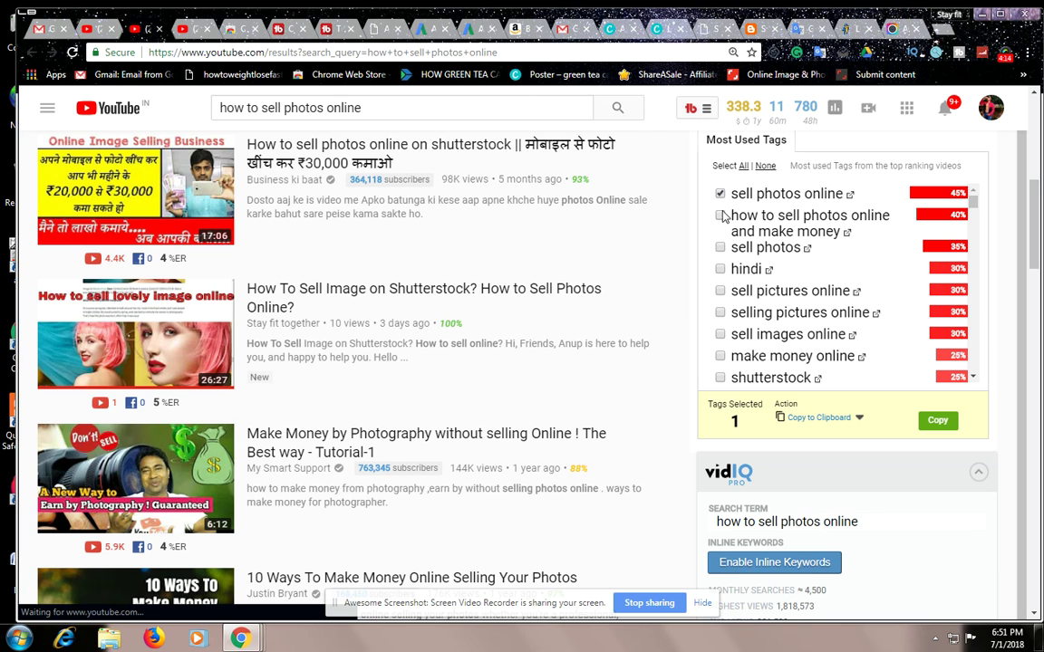
left_click(721, 217)
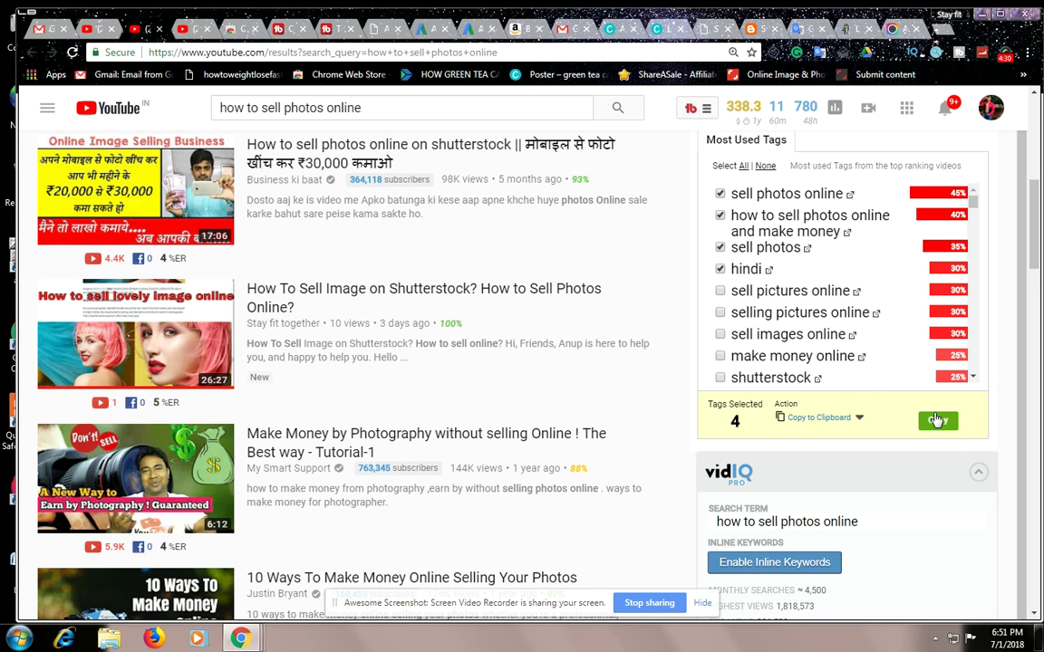
Compare the subscriber counts, views and ages of the videos ranking for the search term
scroll(531, 314, "up", 6)
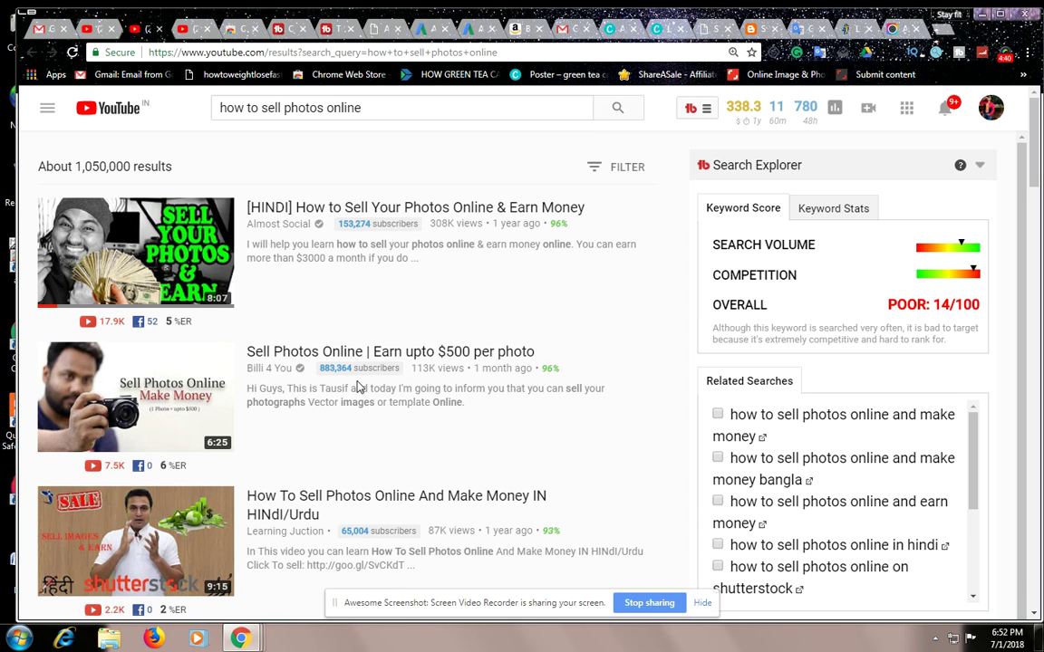
mouse_move(310, 379)
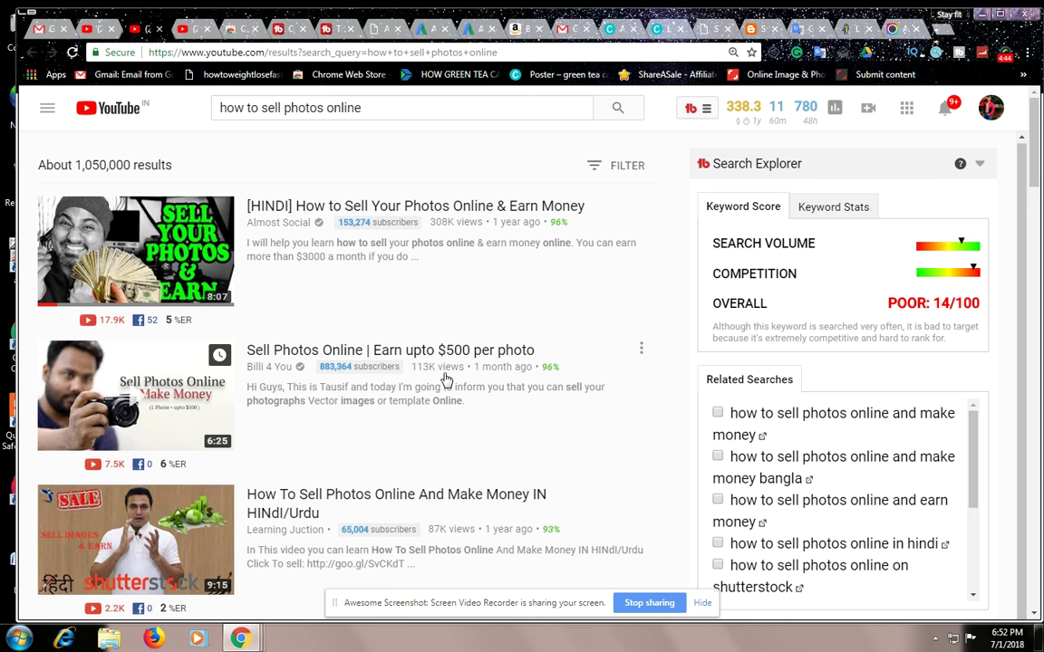
scroll(443, 379, "down", 1)
mouse_move(364, 510)
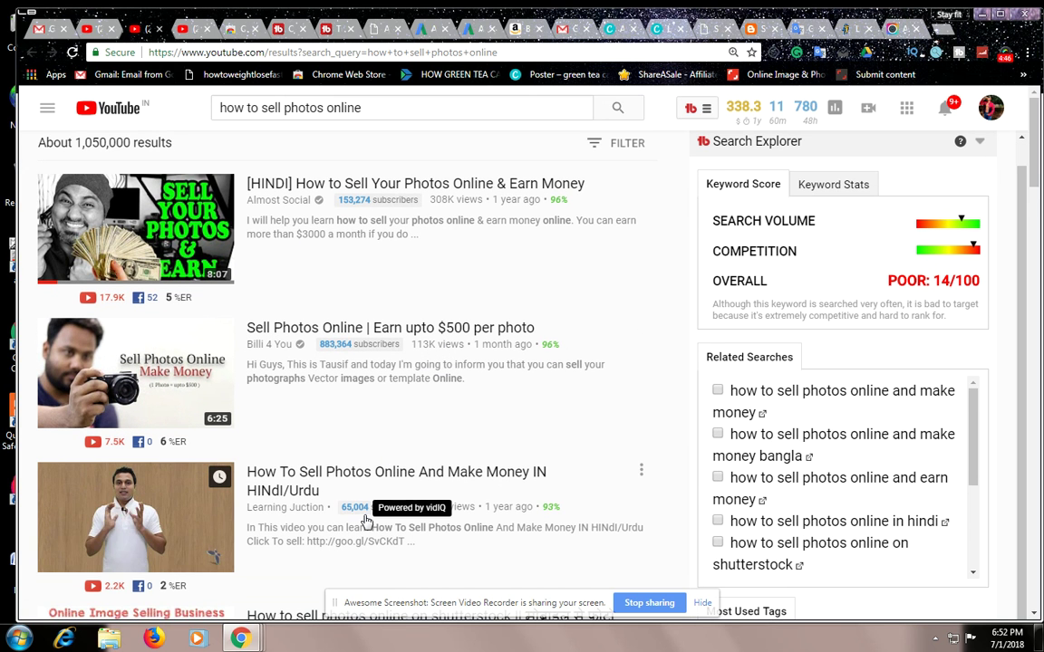
scroll(365, 516, "down", 2)
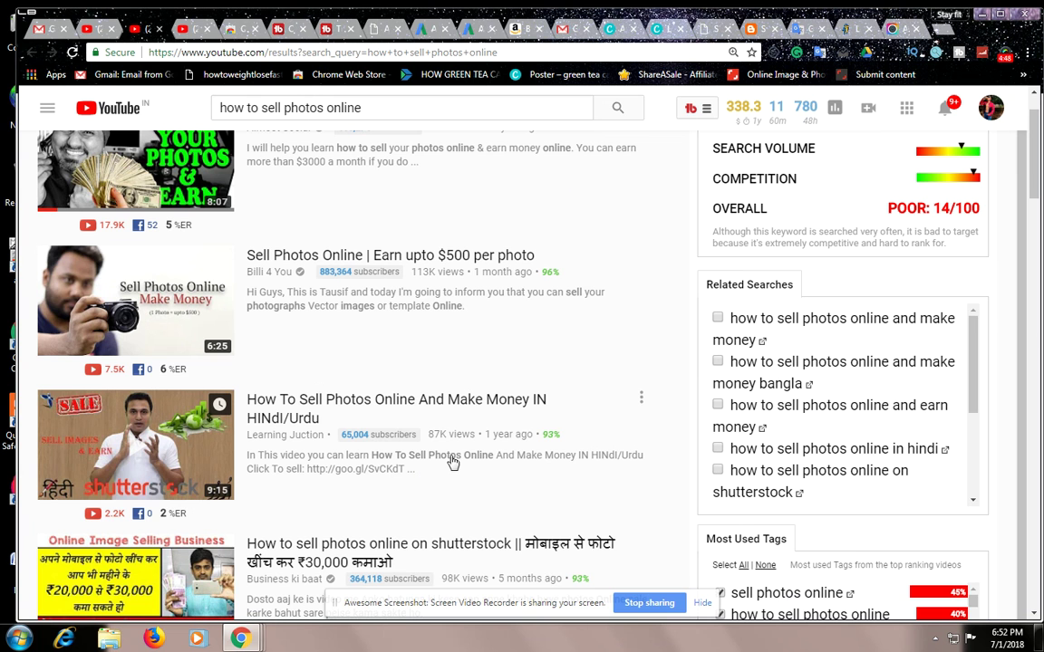
scroll(444, 449, "down", 3)
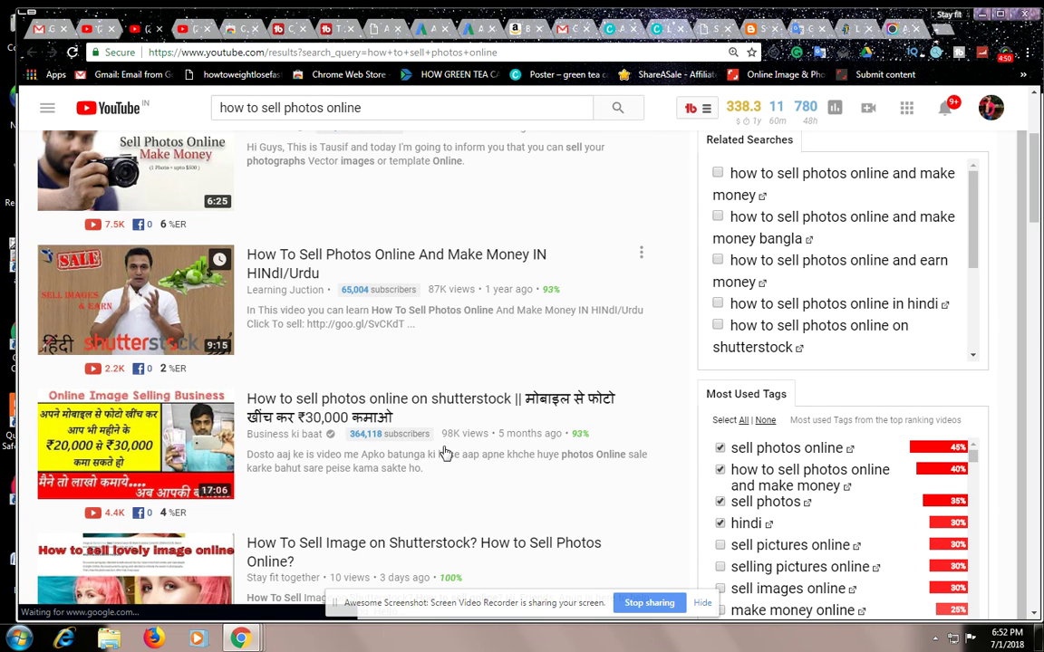
scroll(444, 450, "down", 3)
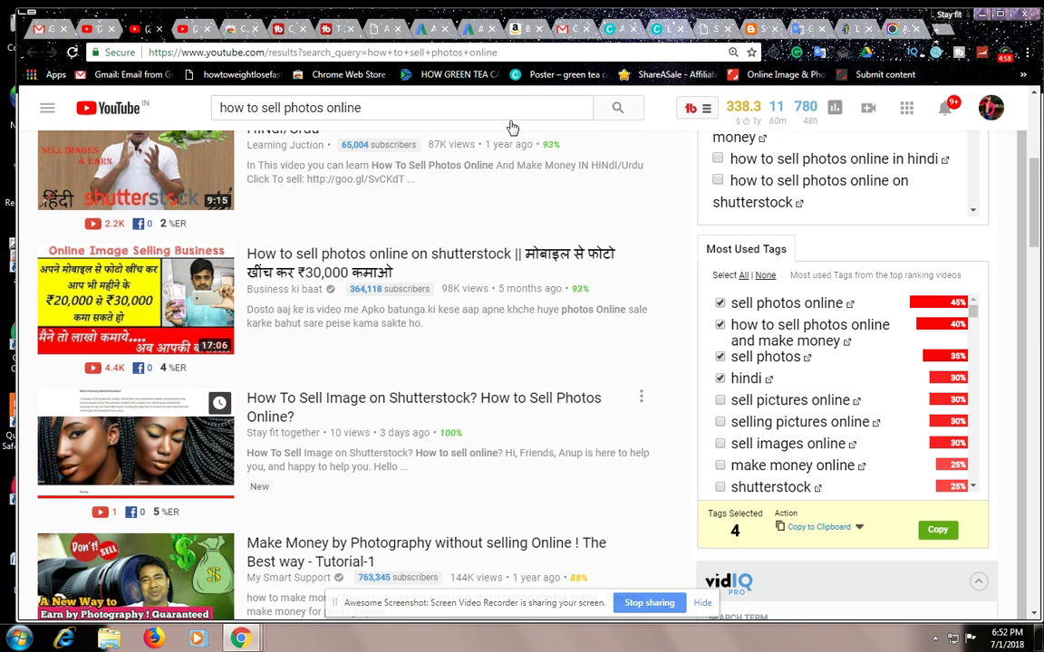
scroll(402, 317, "down", 6)
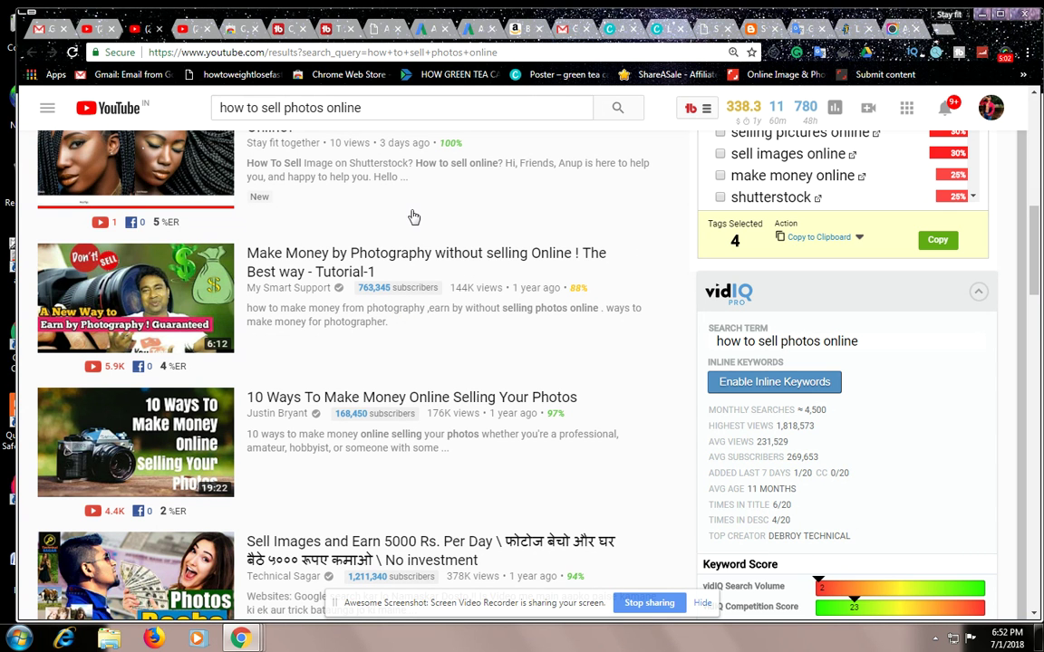
scroll(431, 226, "up", 1)
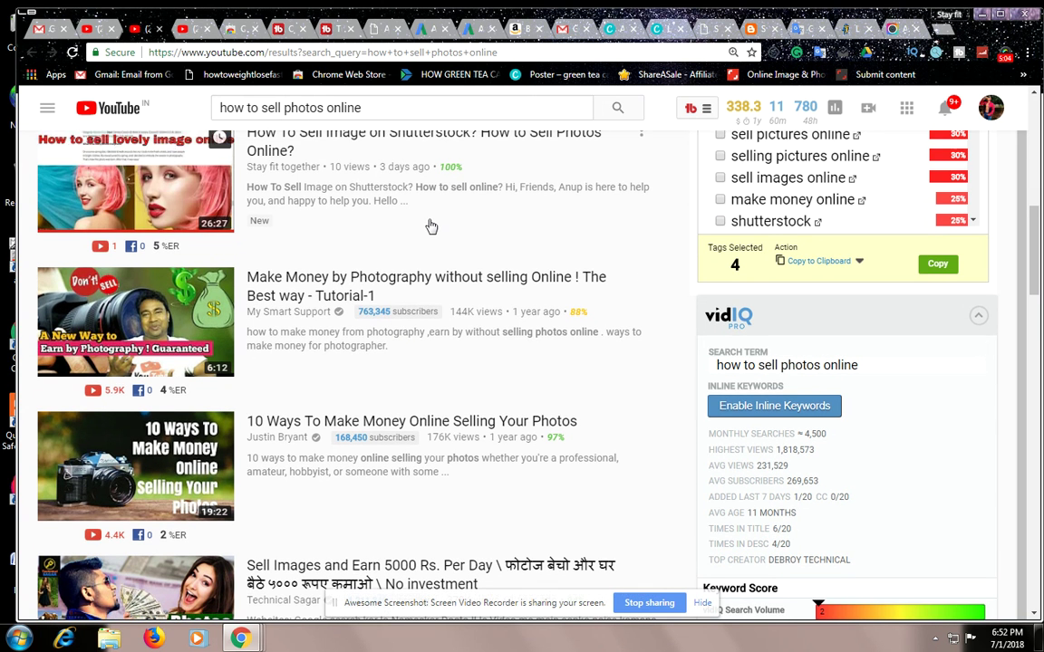
scroll(429, 286, "down", 1)
scroll(428, 287, "down", 1)
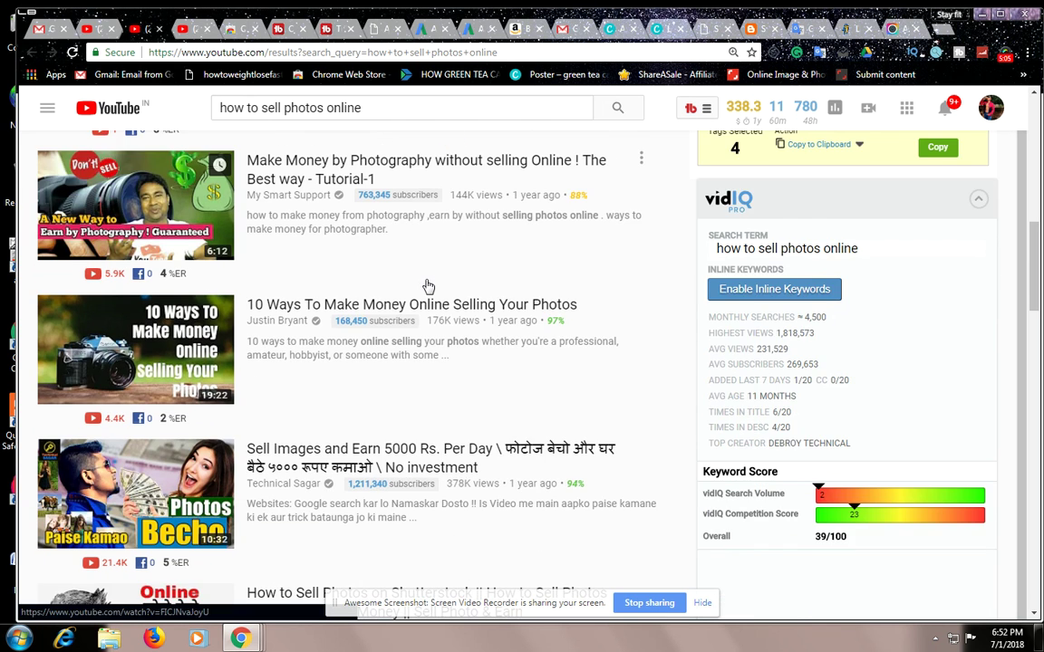
scroll(428, 286, "down", 1)
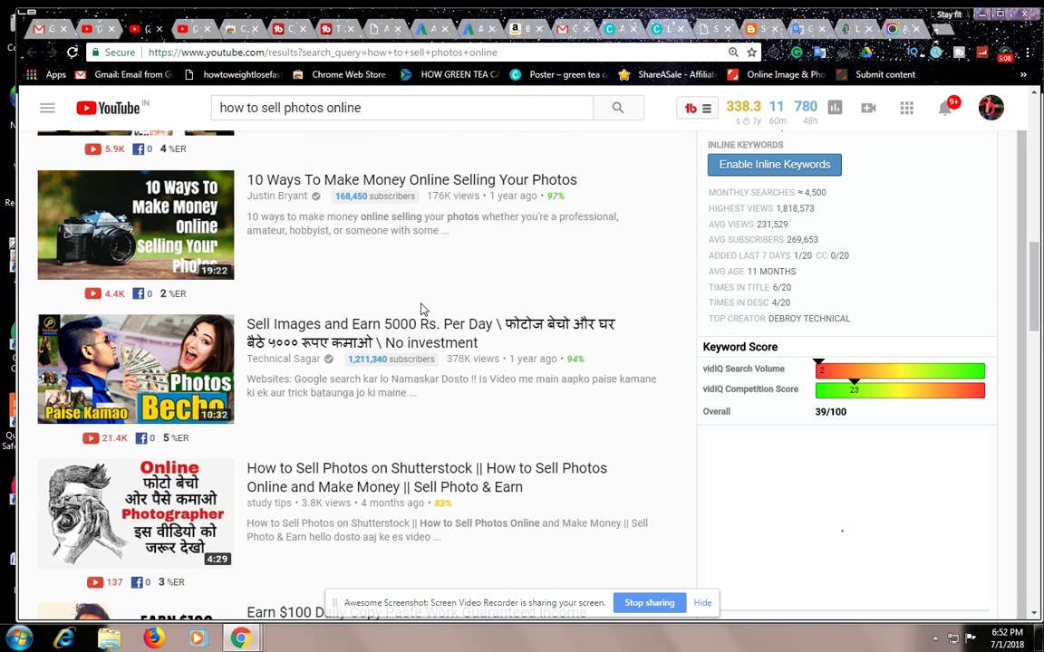
Examine the vidIQ Top Search Keywords and the scores of individual keywords such as "how to sell photos"
scroll(421, 309, "down", 3)
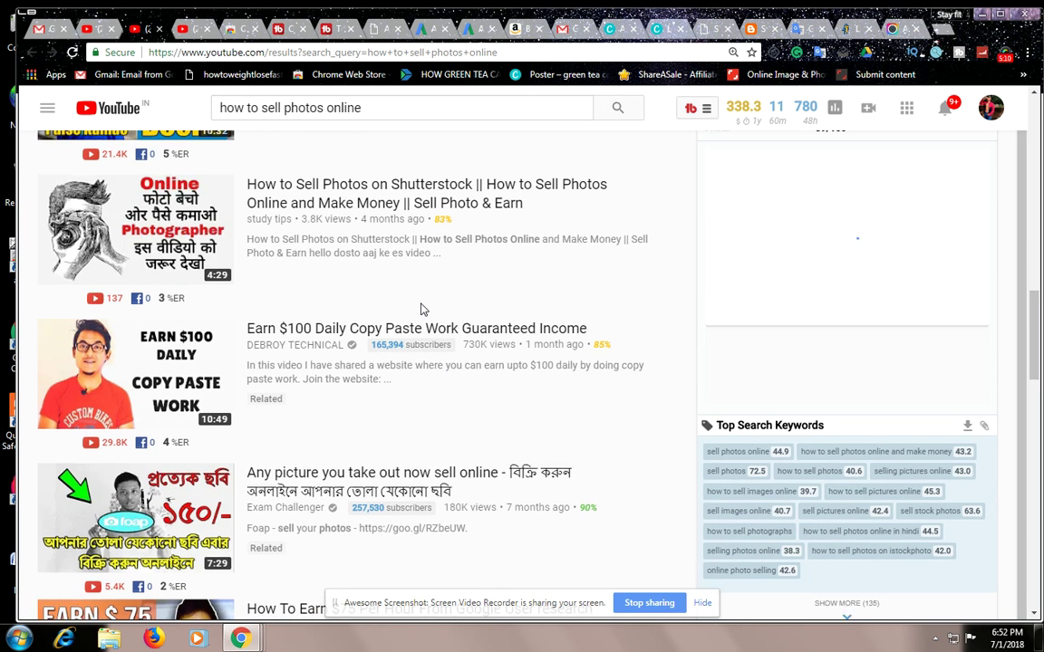
scroll(544, 353, "down", 1)
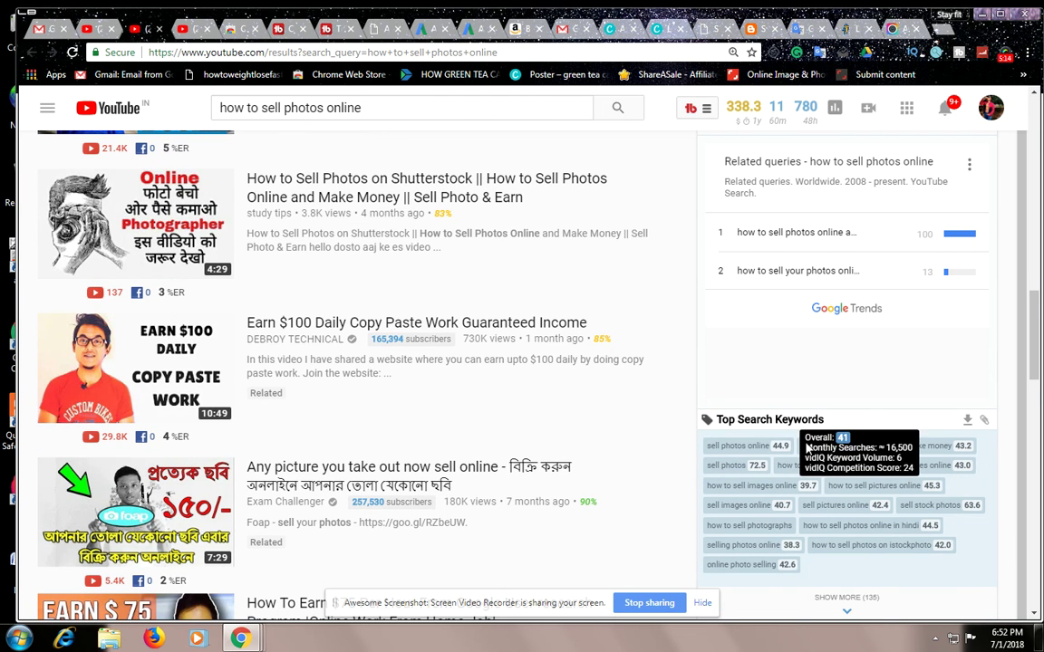
scroll(807, 448, "down", 2)
scroll(807, 448, "down", 1)
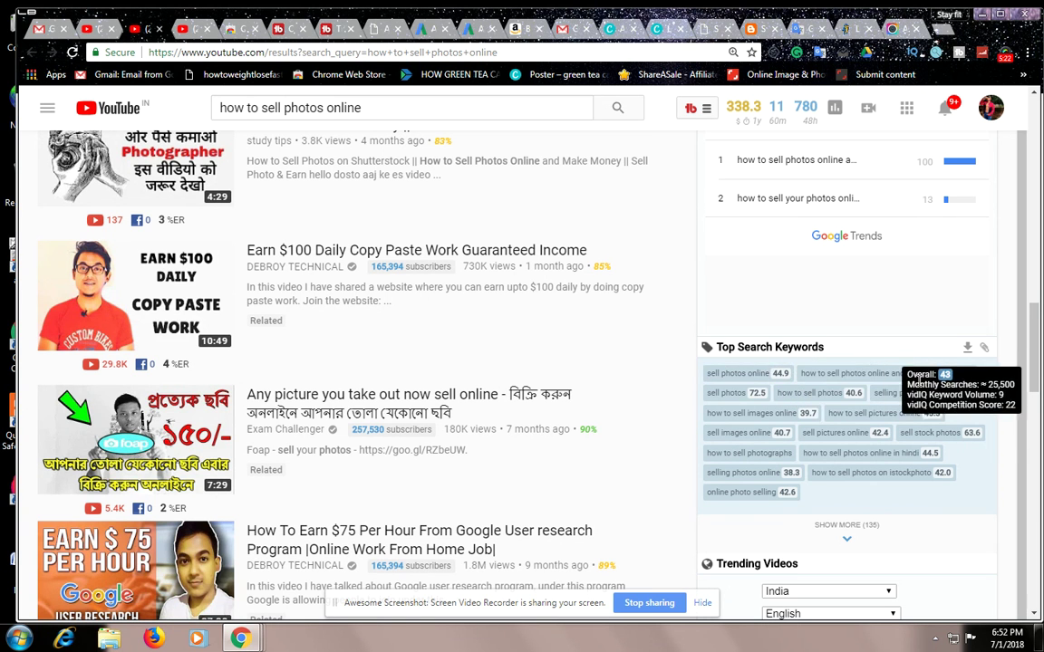
mouse_move(902, 382)
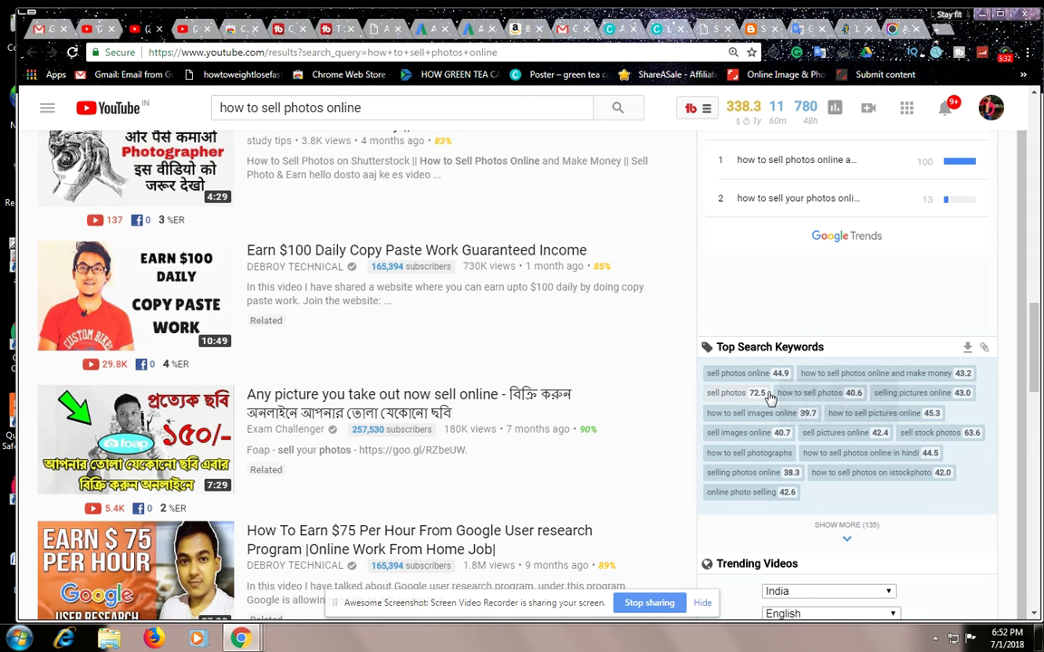
mouse_move(829, 396)
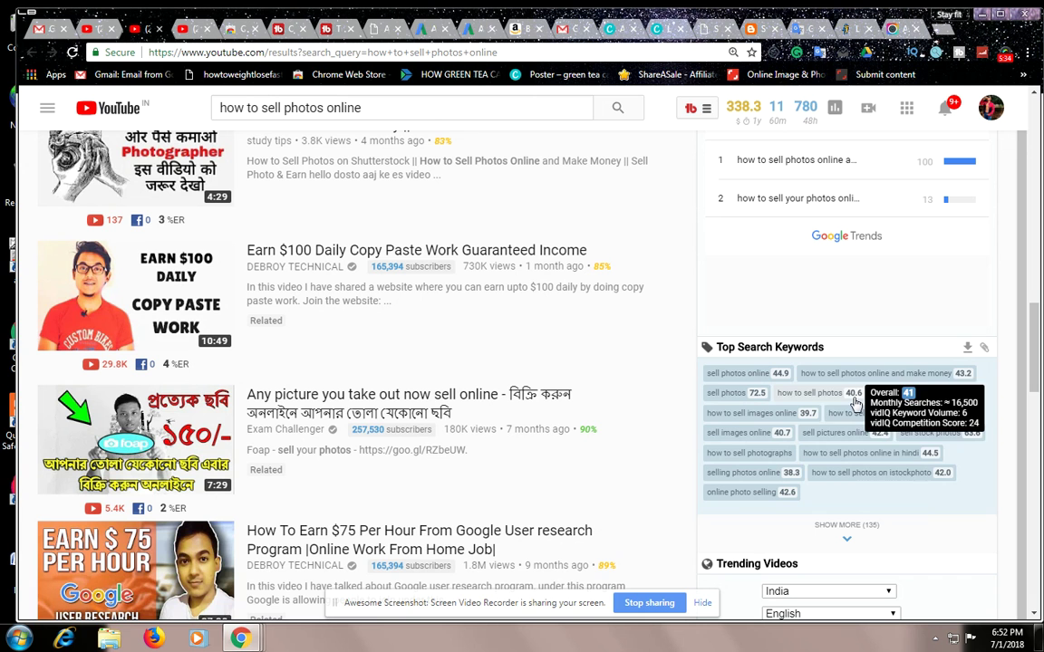
Check the vidIQ search volume and competition details of the keyword "how to sell photos online in hindi"
mouse_move(850, 457)
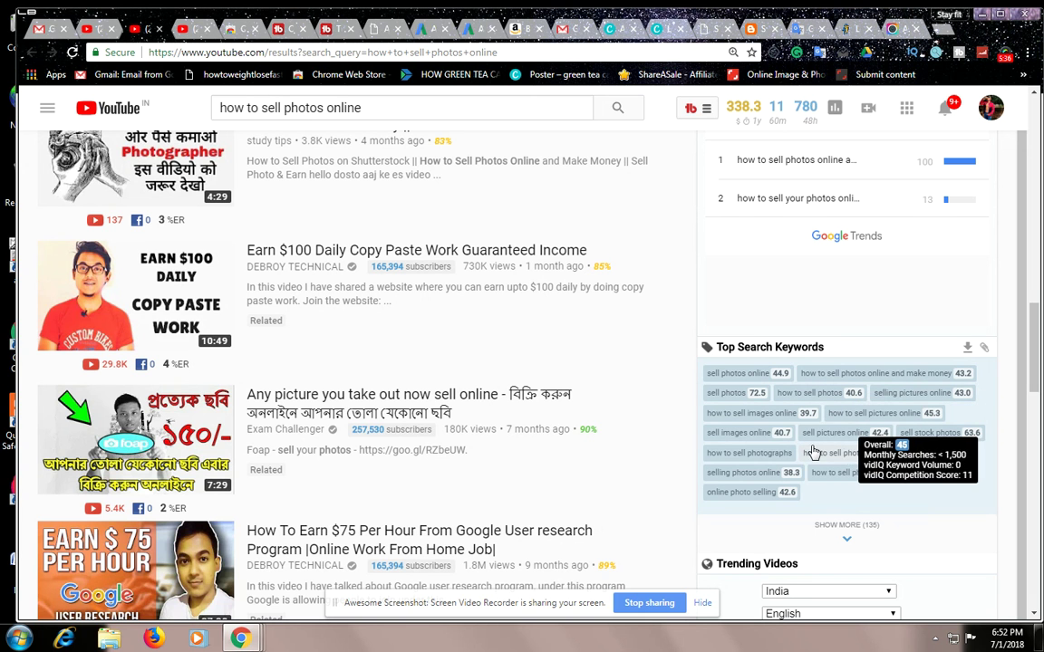
mouse_move(296, 439)
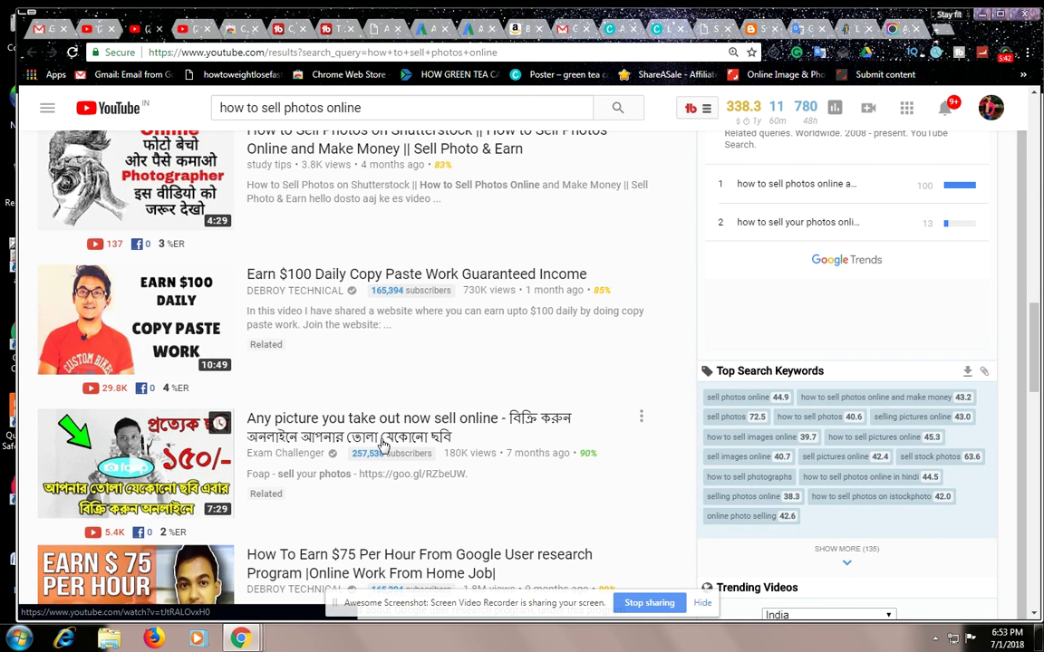
scroll(385, 445, "up", 15)
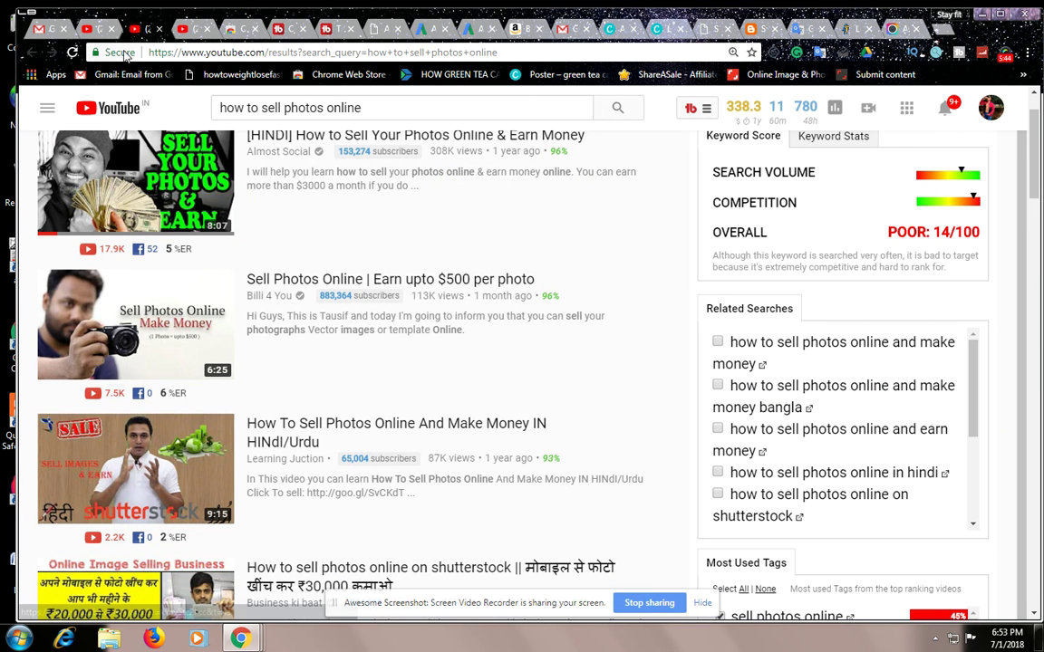
Return to the video's Search Positions, select the tag "how to sell images online" and open its YouTube search results
left_click(97, 32)
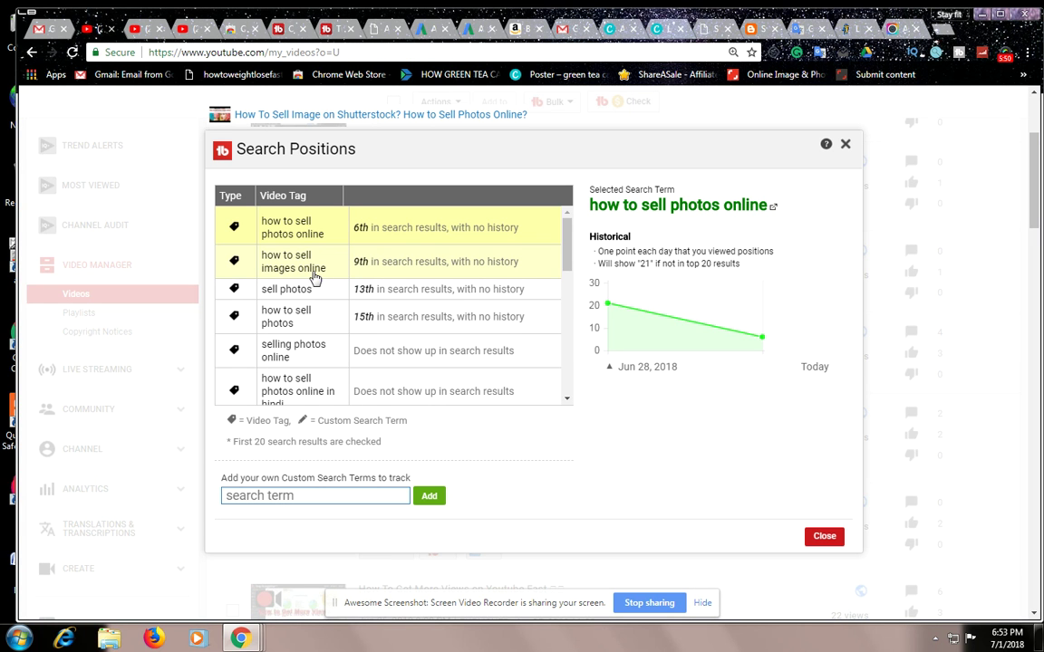
left_click(519, 269)
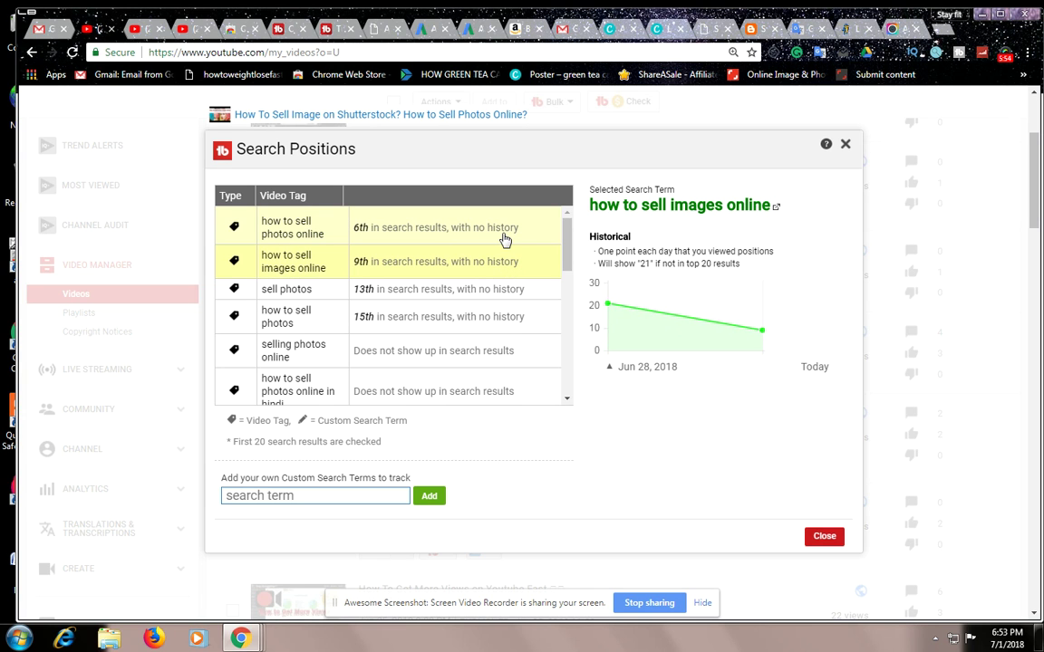
left_click(778, 210)
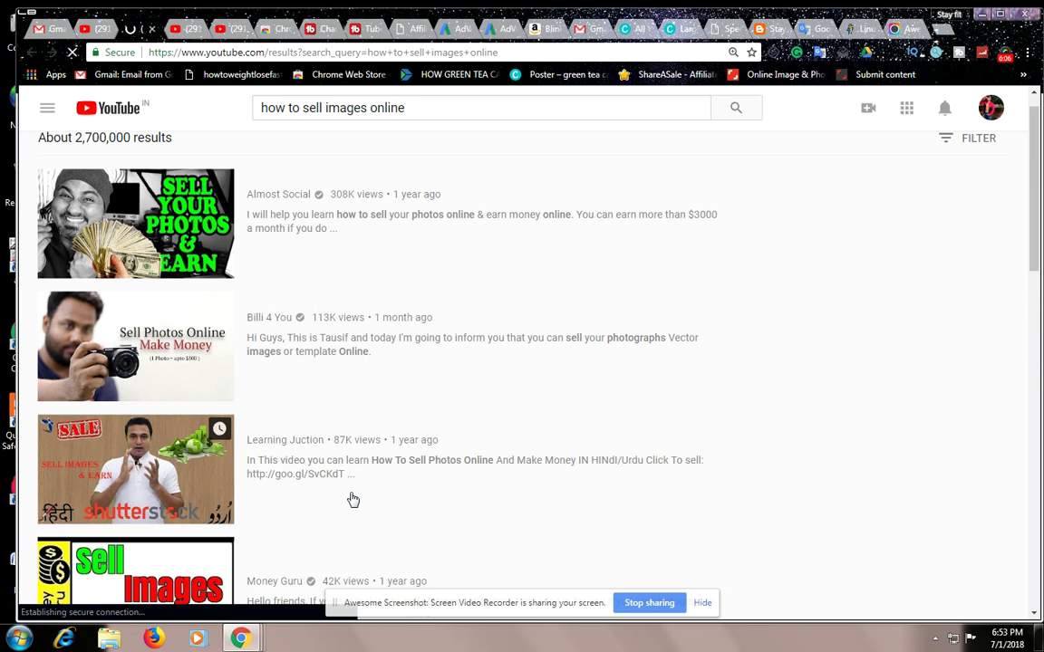
Look through the "how to sell images online" results for the Stay fit together video's rank
scroll(353, 500, "down", 3)
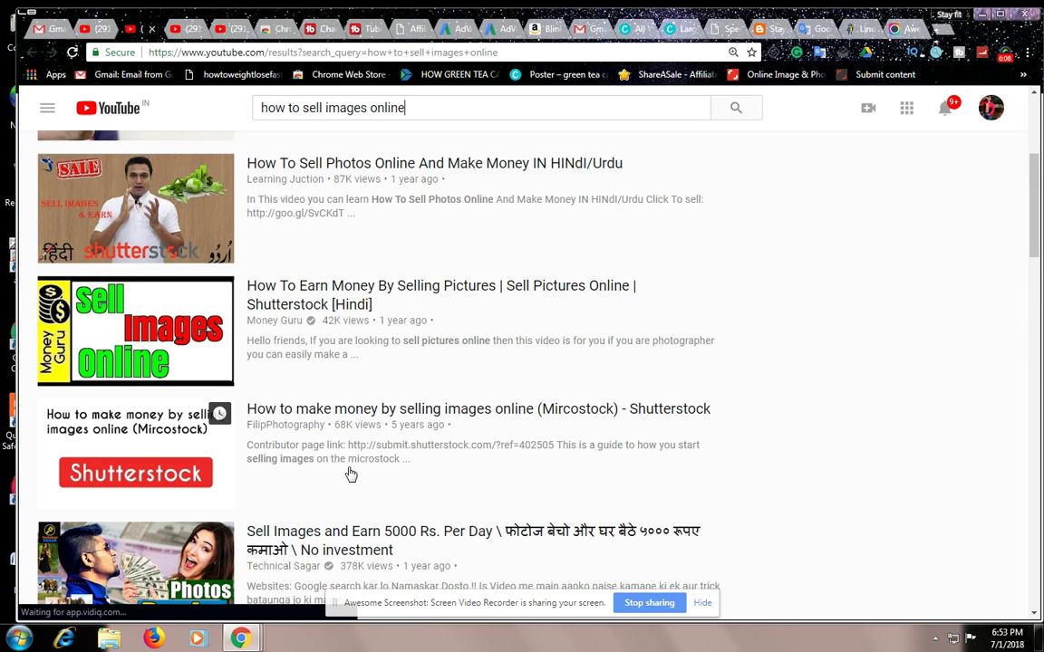
scroll(352, 473, "down", 2)
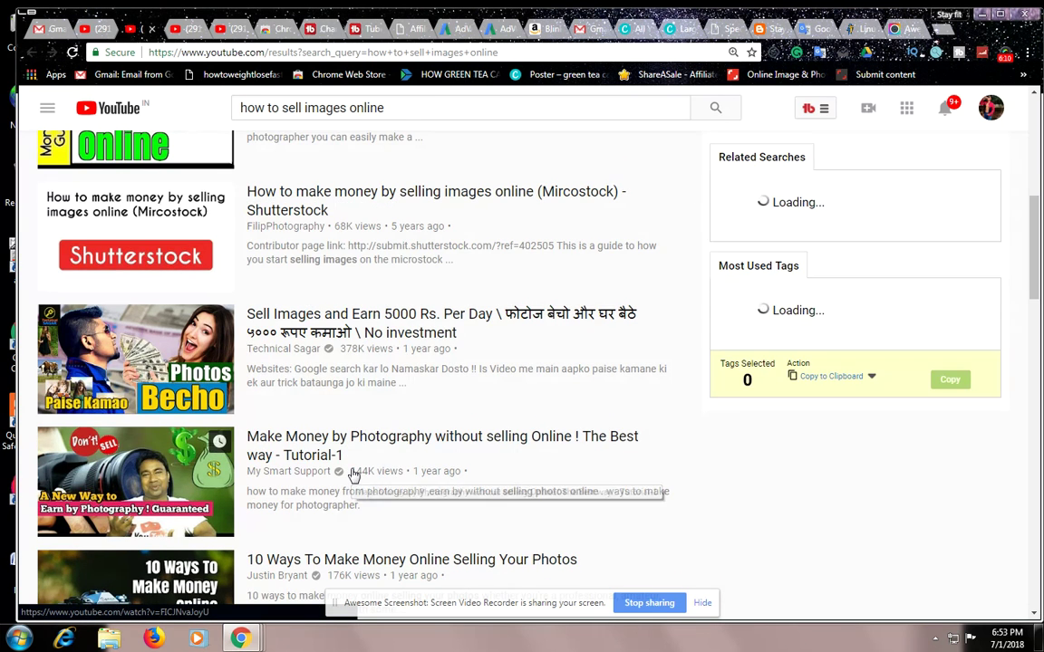
scroll(352, 472, "down", 3)
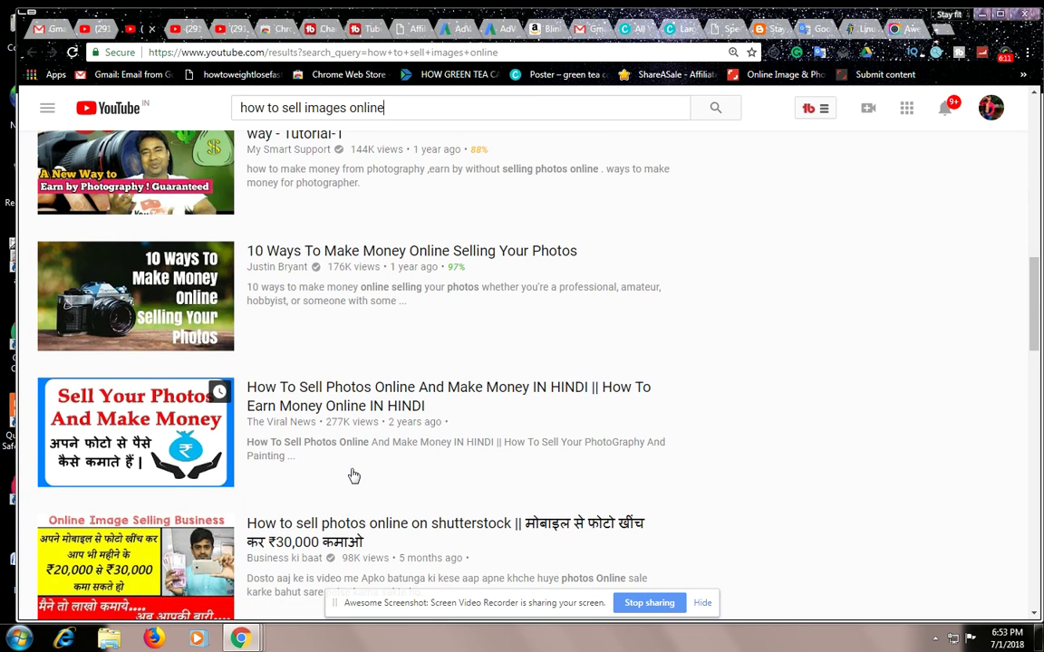
scroll(353, 475, "down", 3)
scroll(354, 475, "down", 3)
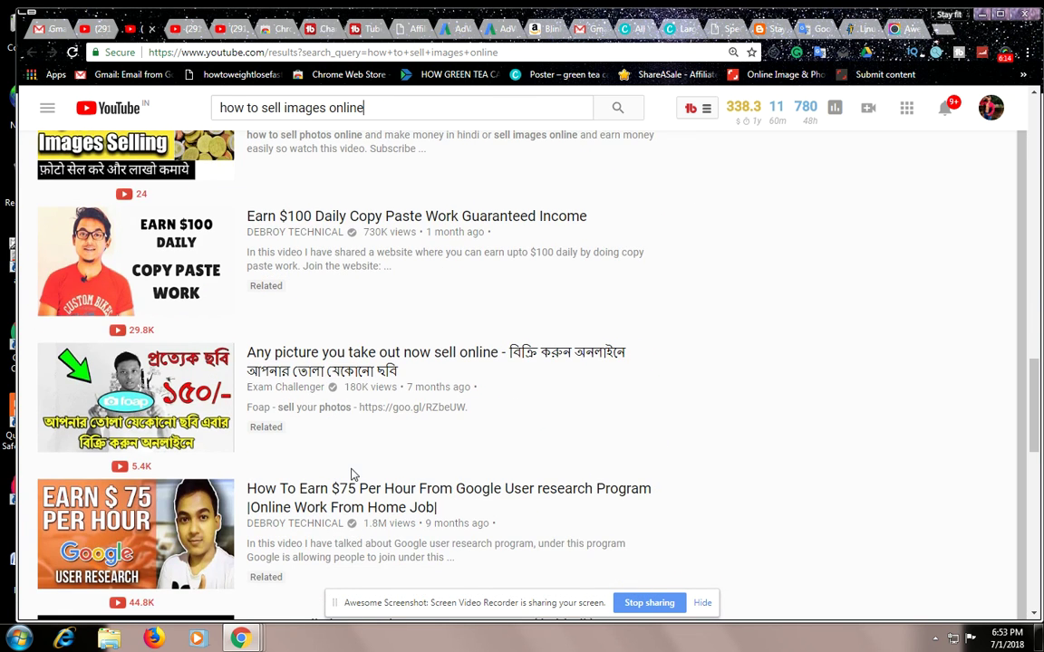
scroll(353, 474, "down", 1)
scroll(353, 475, "down", 9)
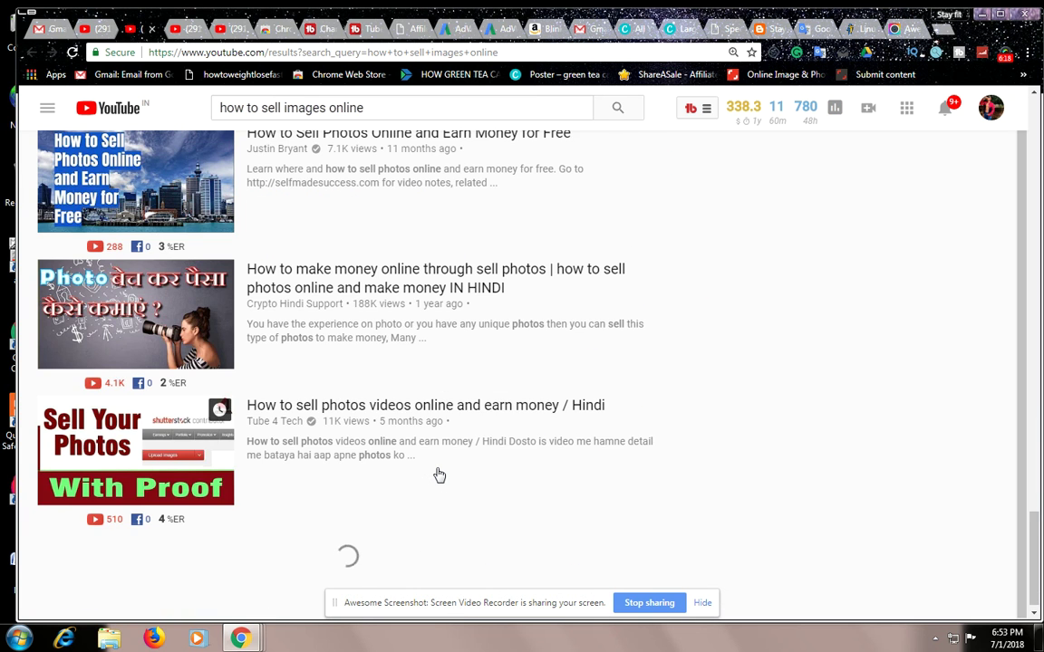
scroll(439, 475, "down", 1)
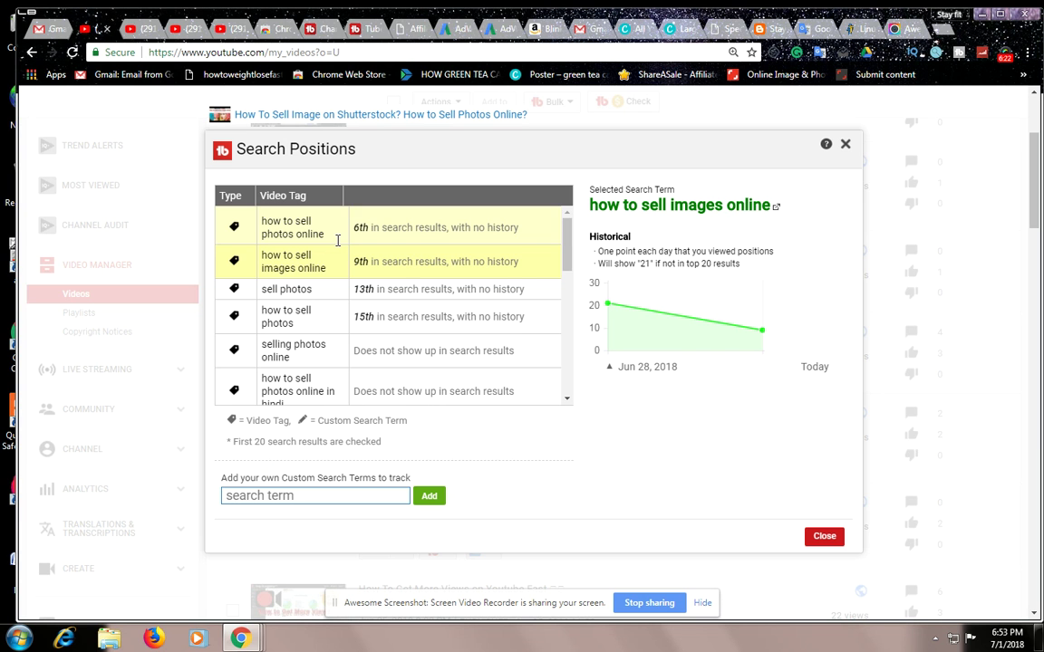
Go through the open YouTube result pages and close the leftover "how to sell photos online" one
left_click(145, 30)
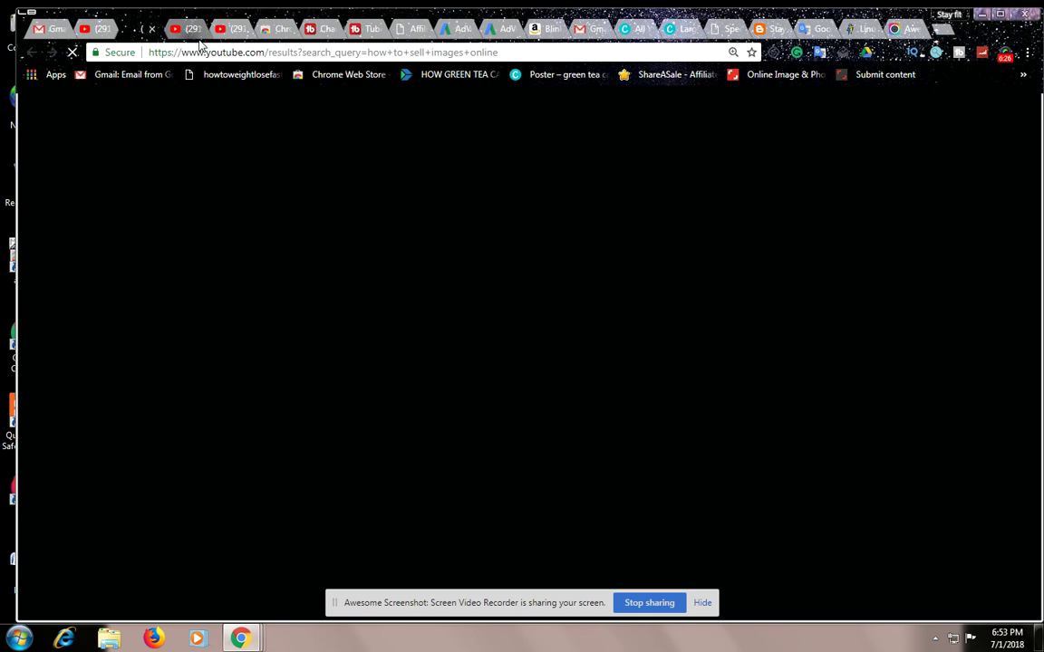
left_click(231, 30)
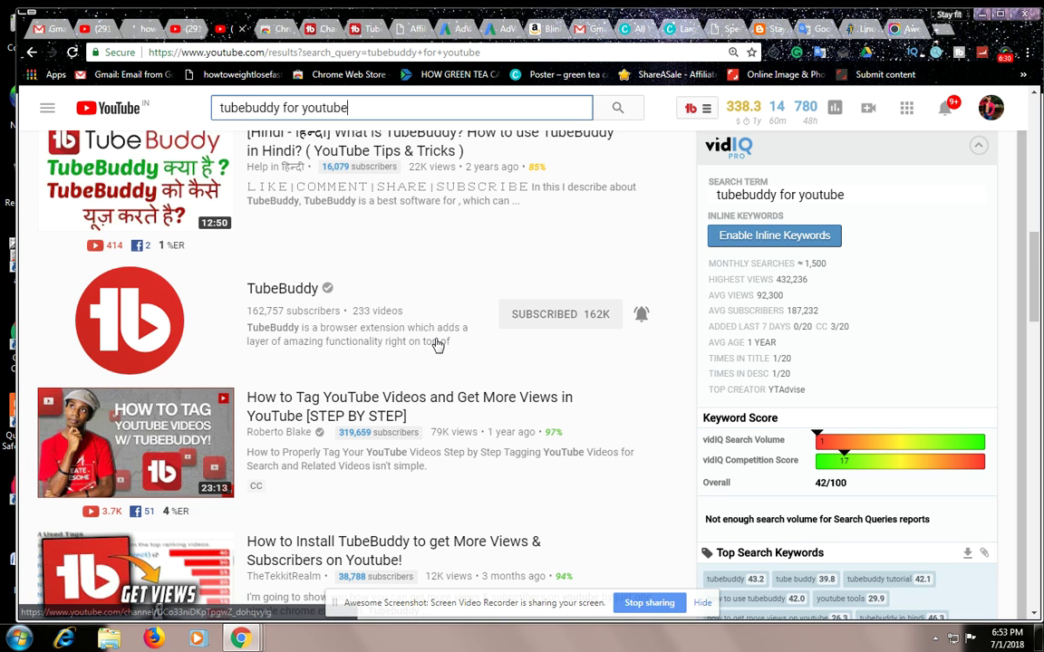
scroll(408, 299, "up", 5)
left_click(193, 32)
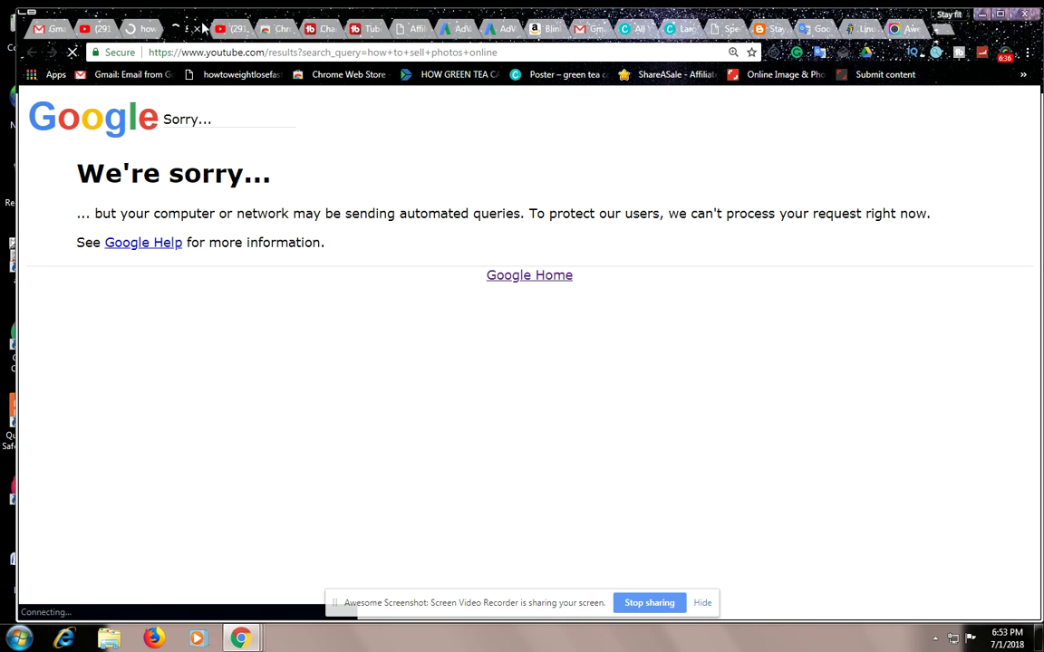
key("ctrl+w")
Reopen the "how to sell images online" results from Search Positions and find the Stay fit together Shutterstock video among them
left_click(87, 34)
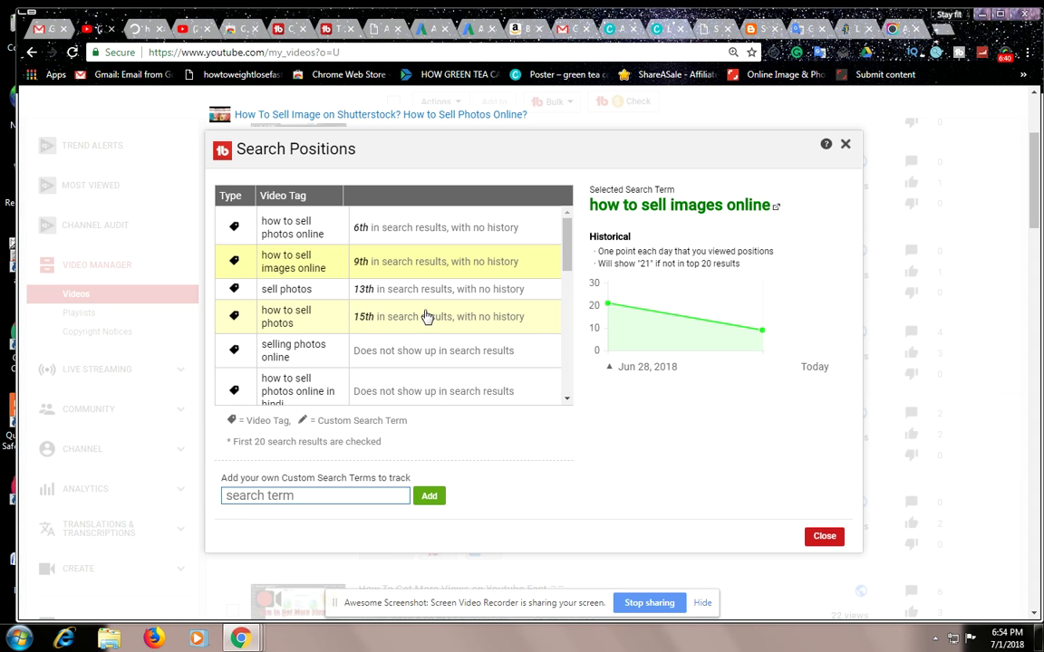
left_click(771, 207)
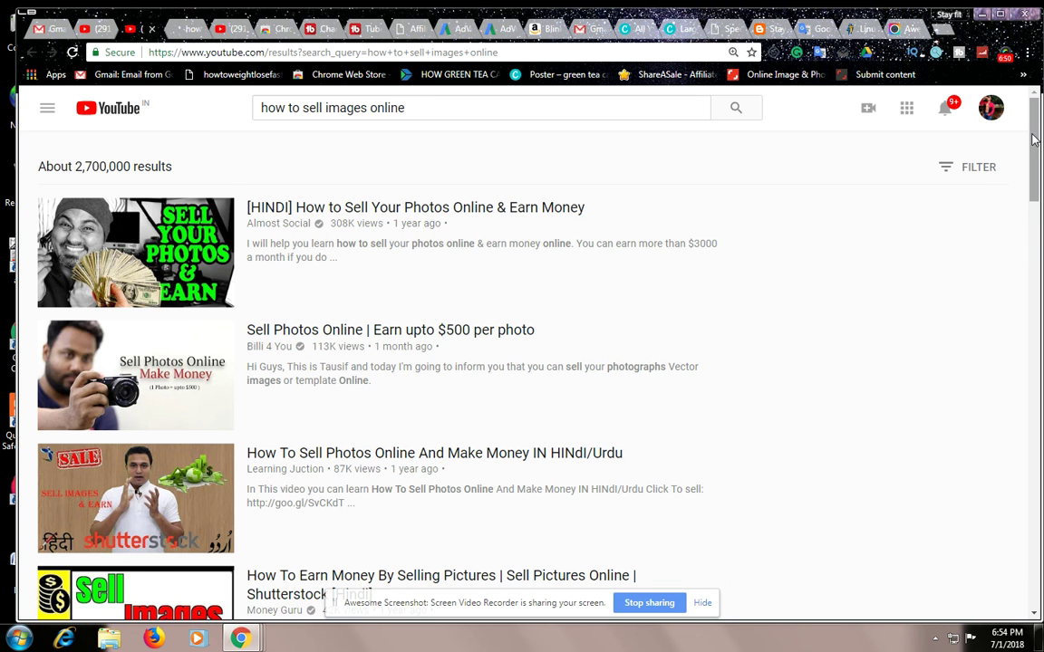
left_click_drag(1033, 137, 1036, 217)
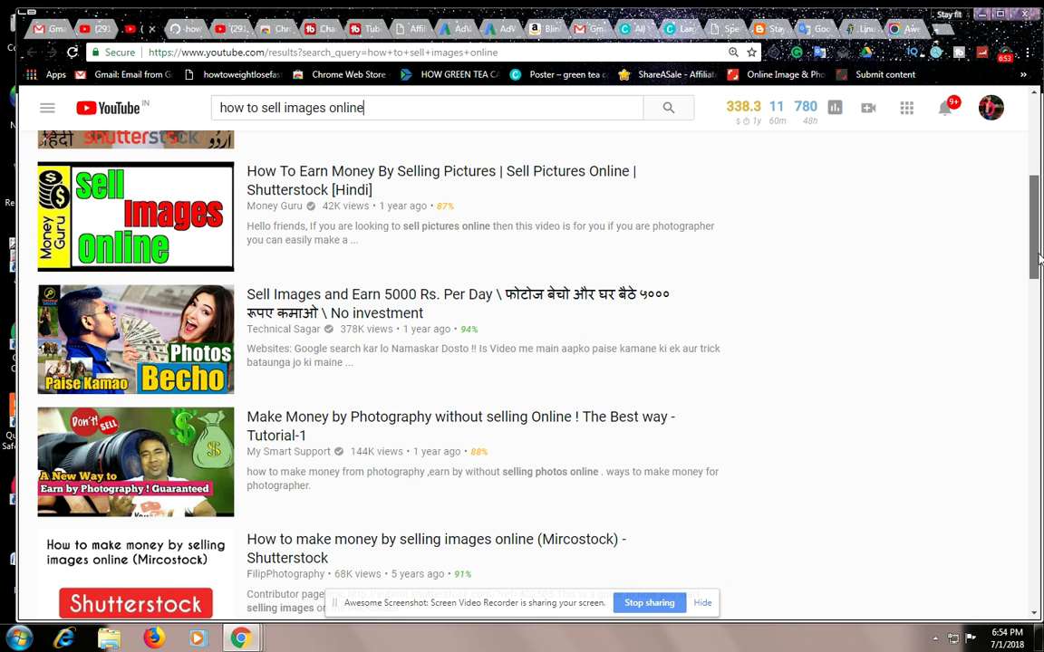
left_click_drag(1039, 259, 1039, 598)
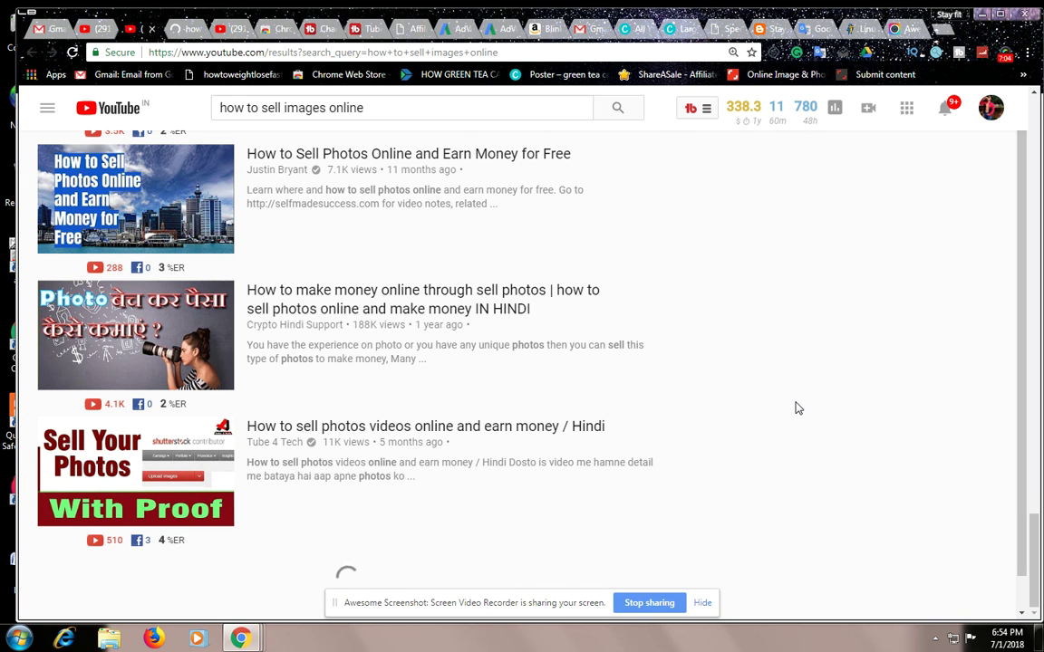
scroll(851, 425, "down", 1)
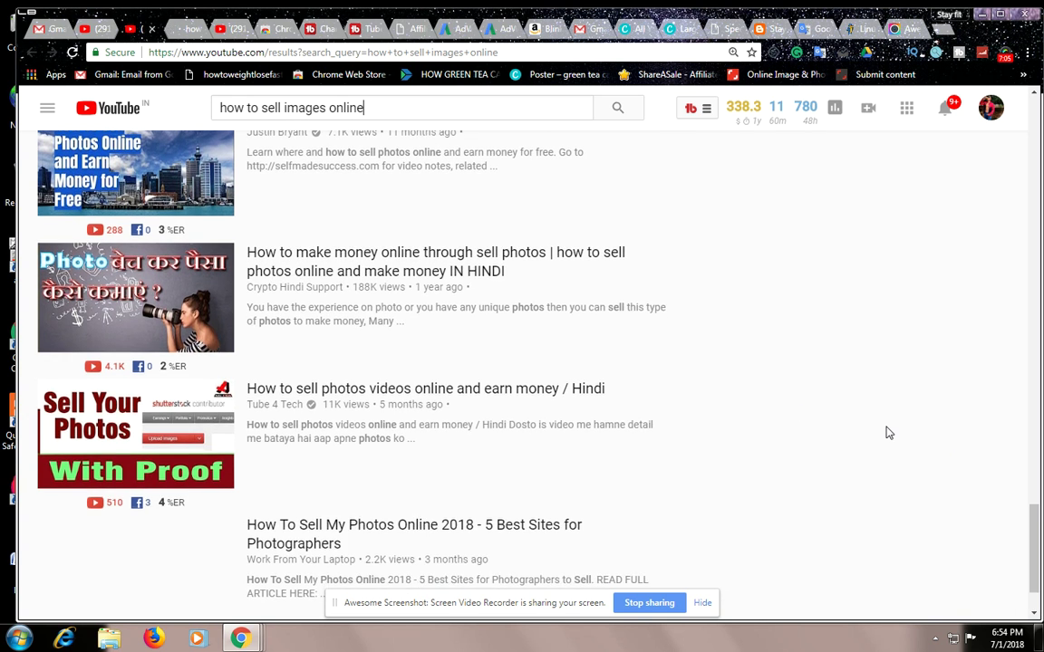
scroll(885, 431, "down", 2)
scroll(885, 432, "down", 4)
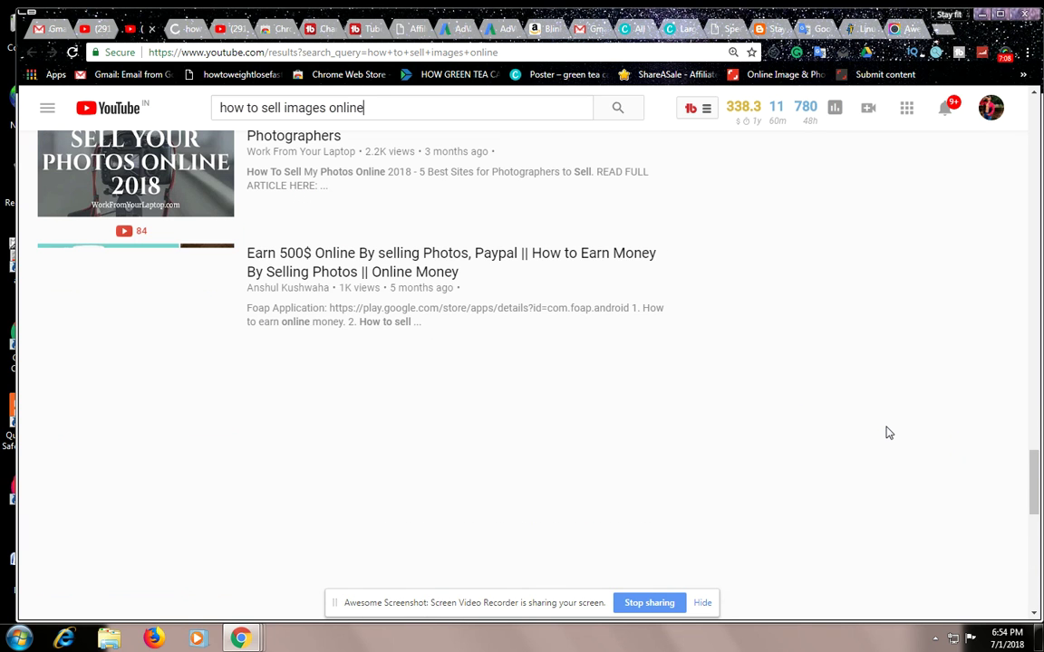
scroll(840, 387, "down", 3)
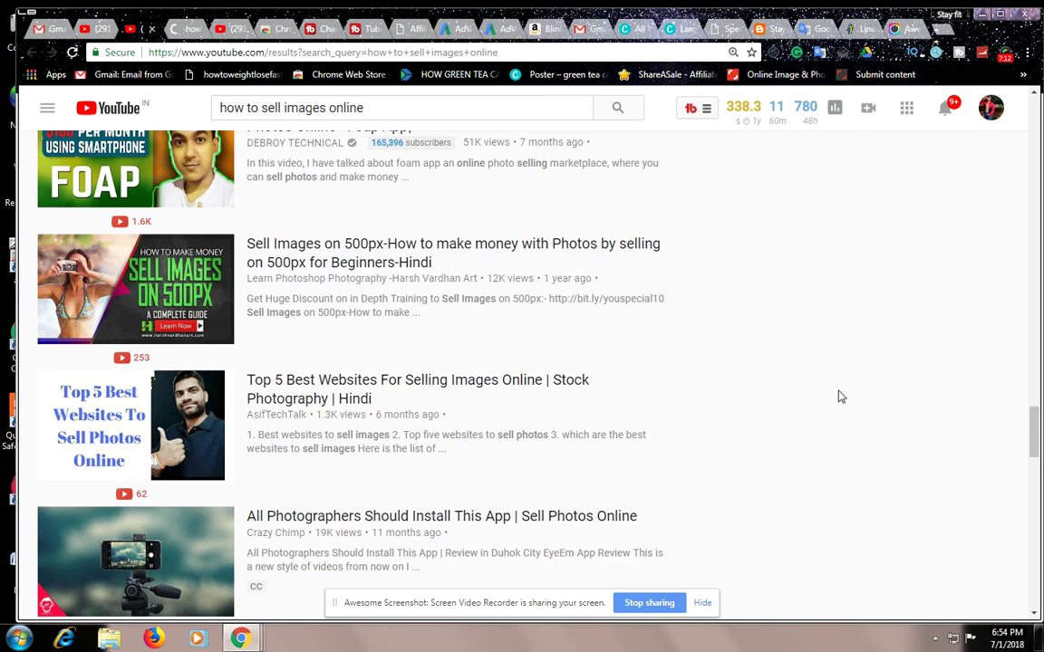
scroll(841, 396, "down", 1)
scroll(841, 396, "down", 7)
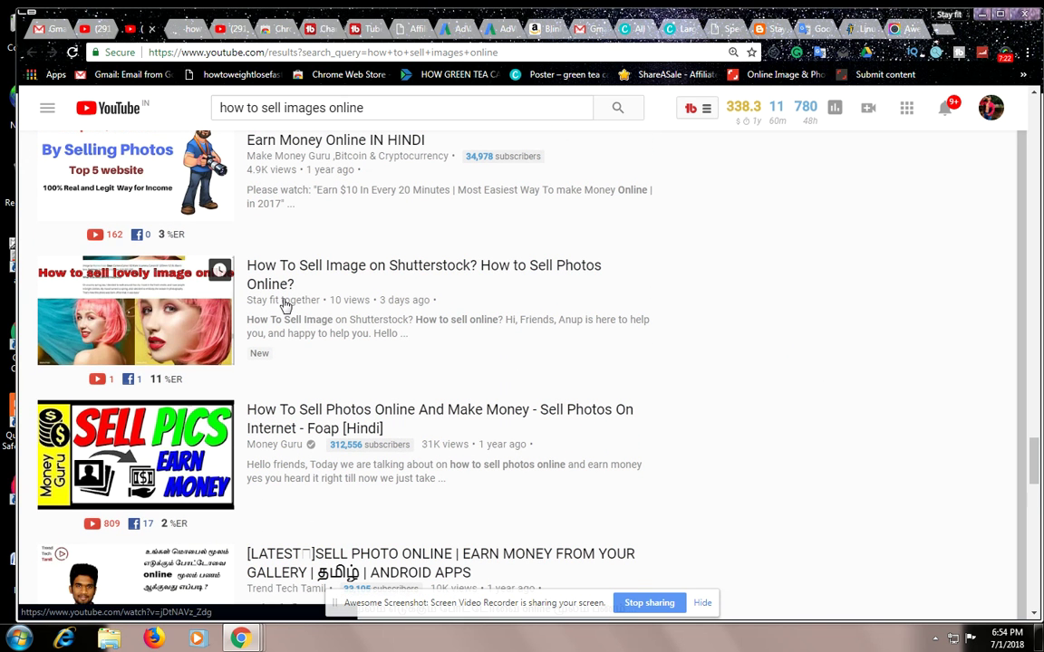
mouse_move(197, 284)
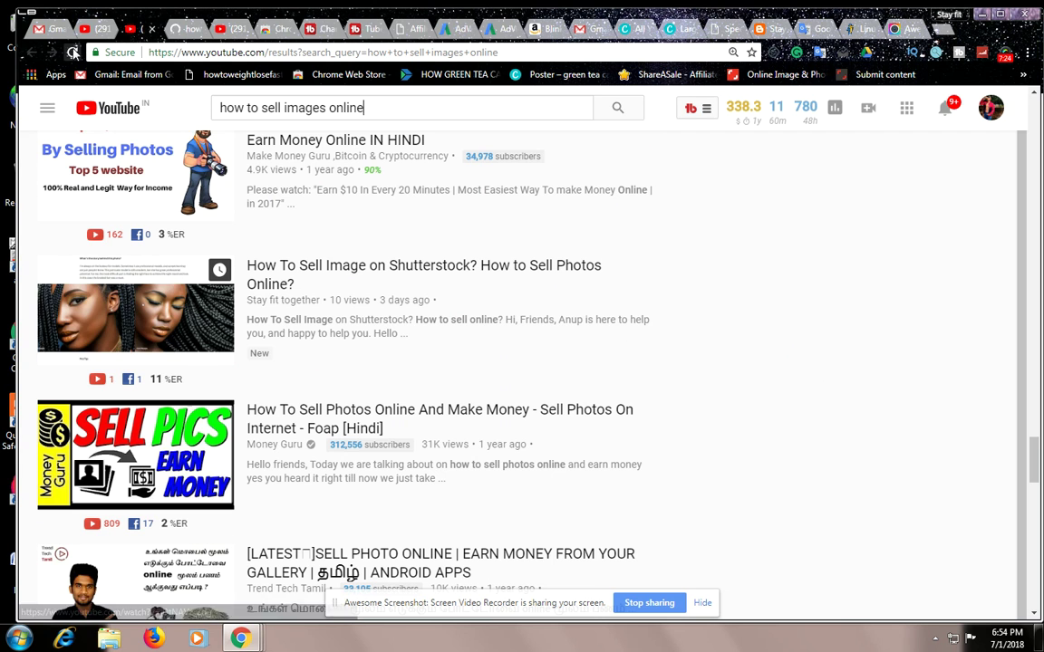
Go back to Search Positions, select the tag "sell photos" and open its YouTube search results
left_click(97, 29)
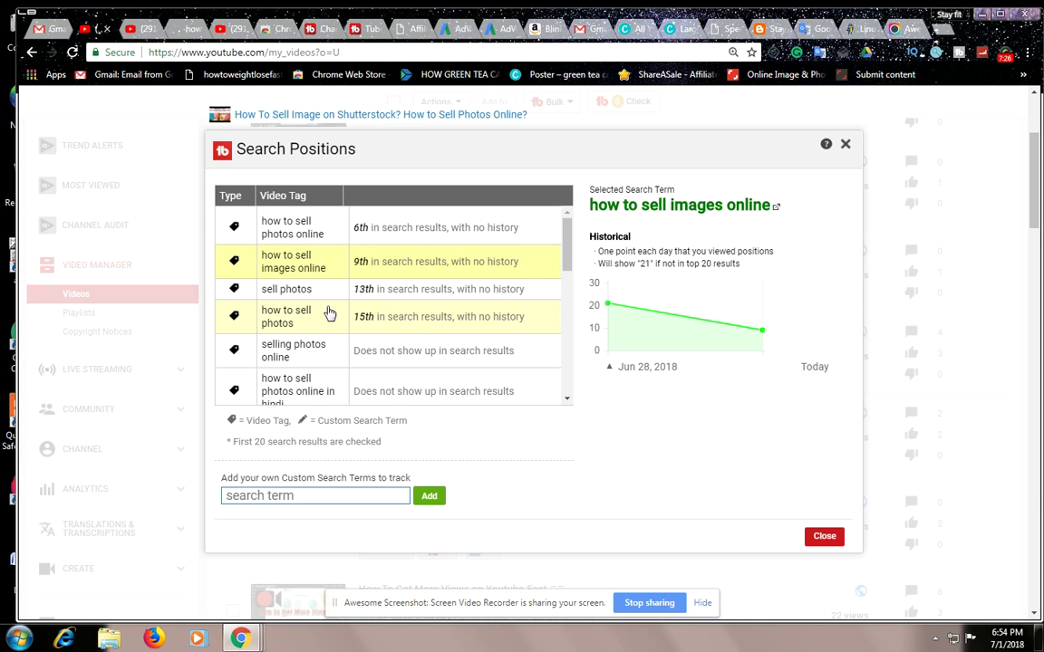
left_click(526, 296)
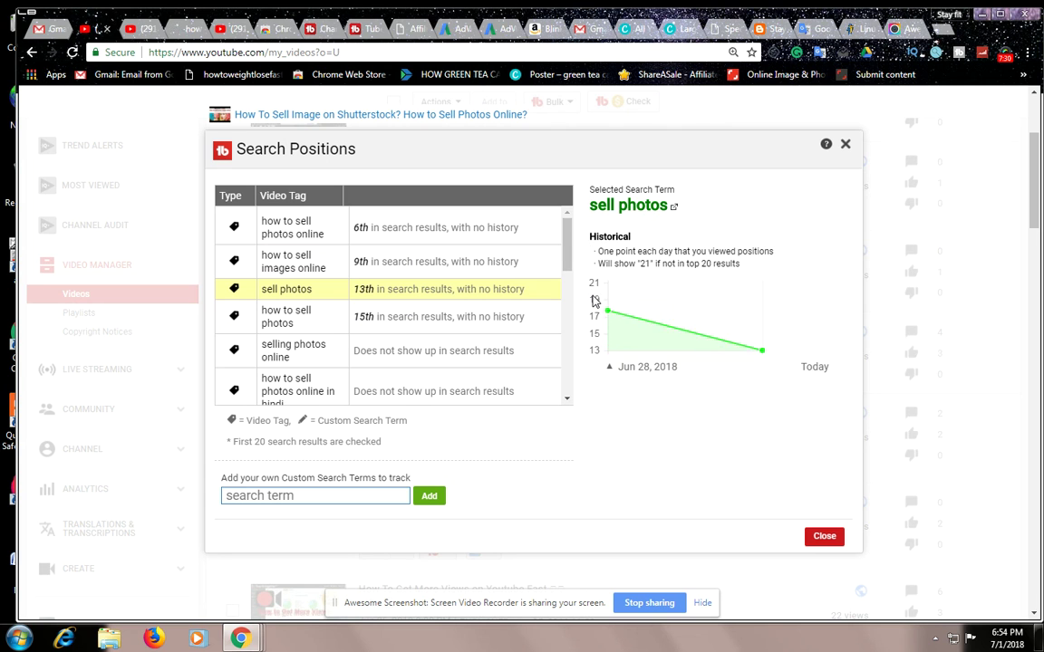
left_click(675, 209)
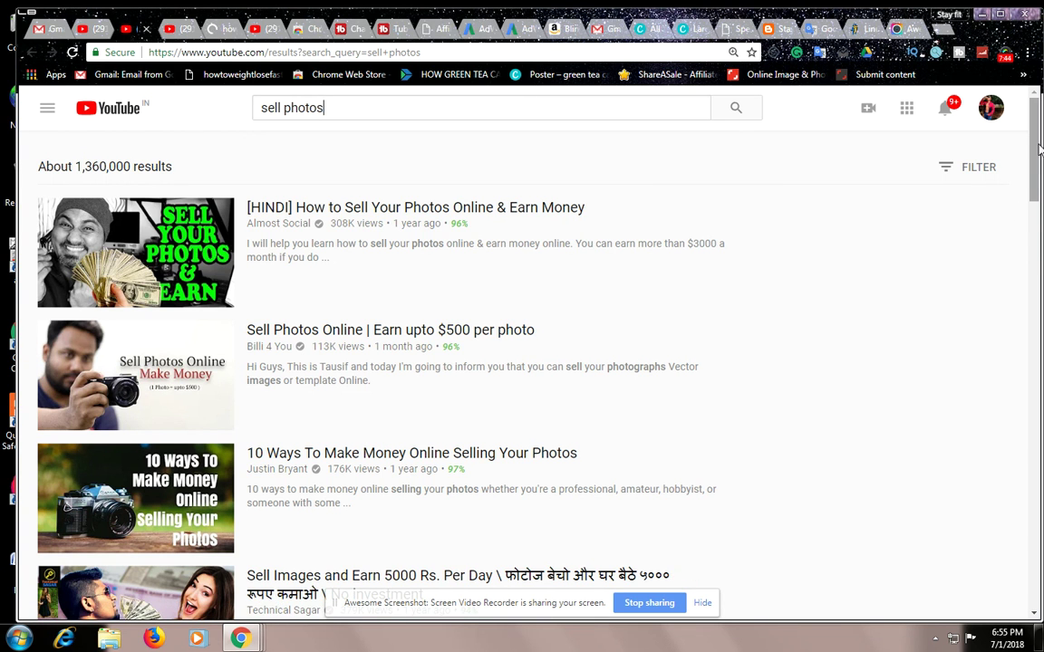
Look through the "sell photos" results for the Stay fit together video and the videos ranking around it
left_click_drag(1038, 148, 1038, 562)
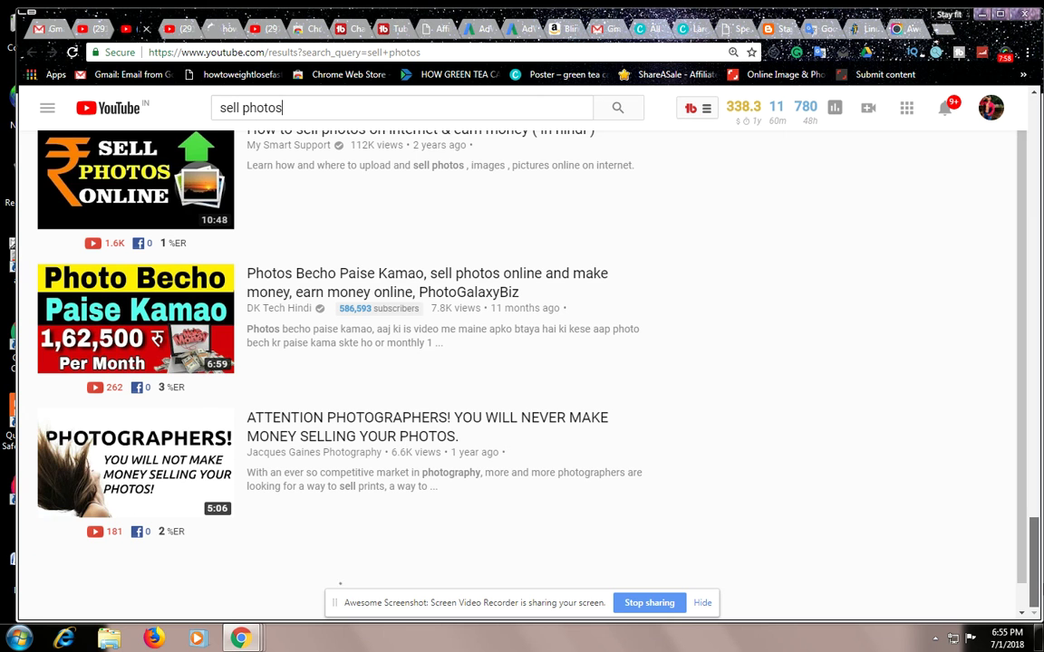
scroll(773, 404, "down", 1)
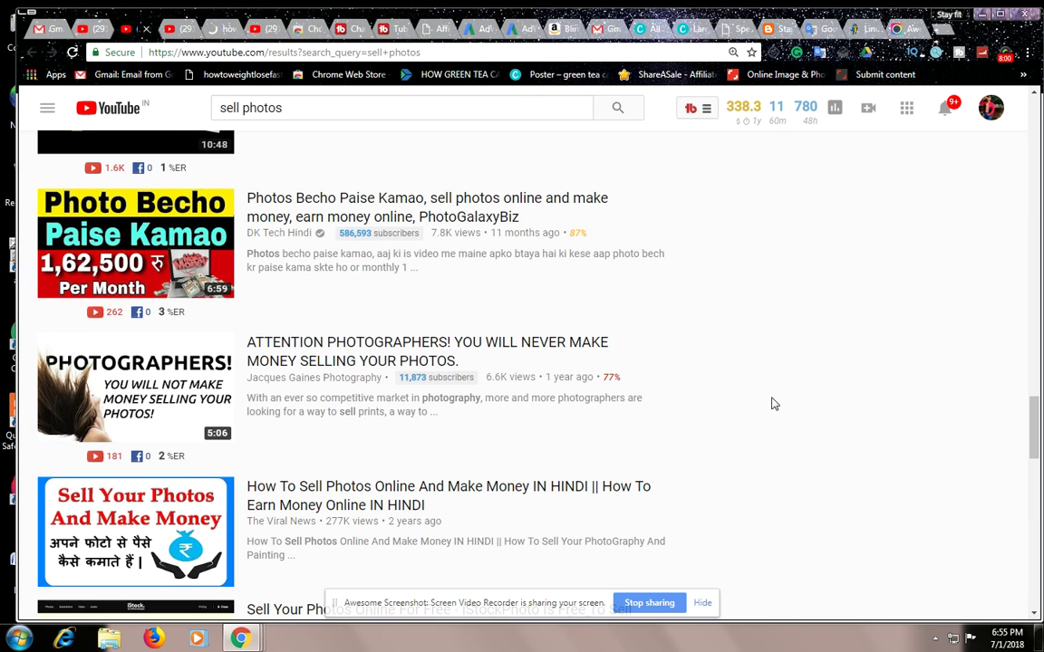
scroll(1022, 418, "down", 3)
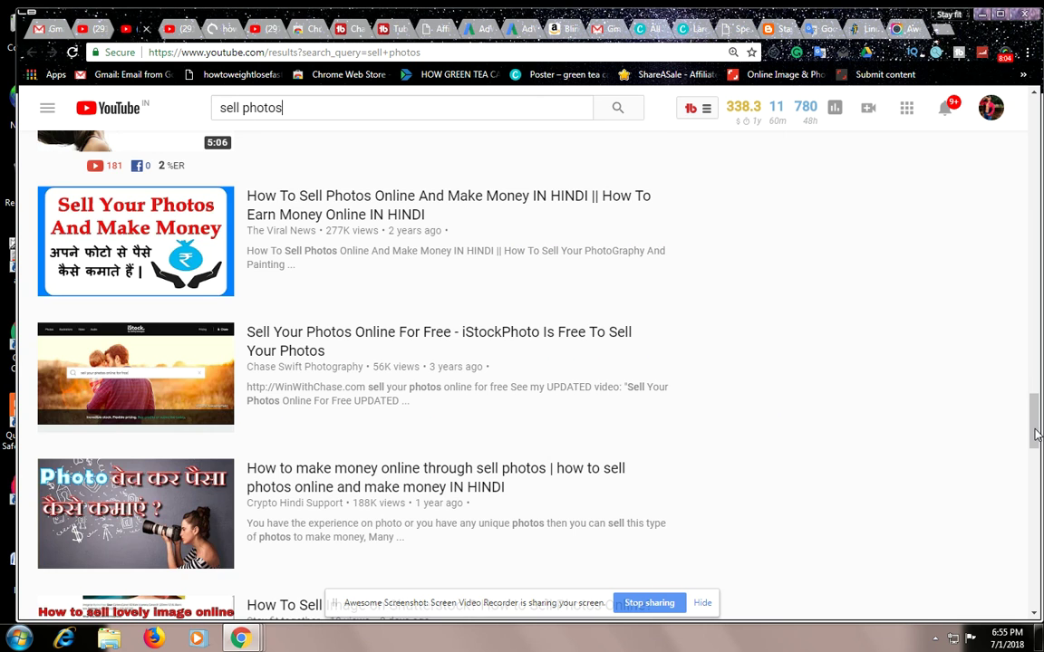
left_click(1038, 501)
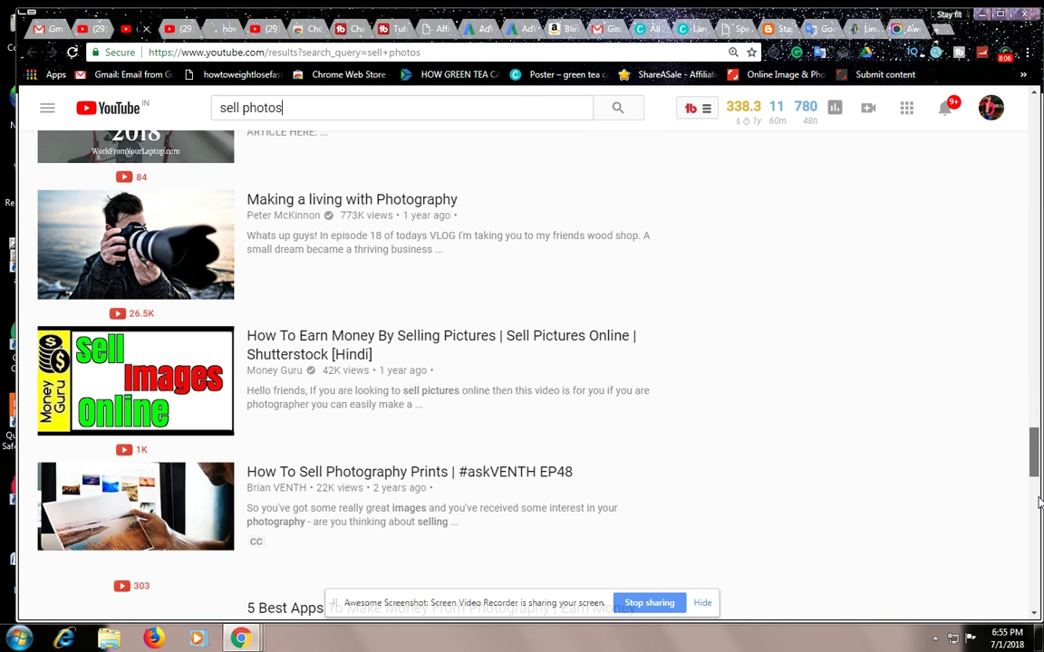
scroll(1038, 489, "up", 3)
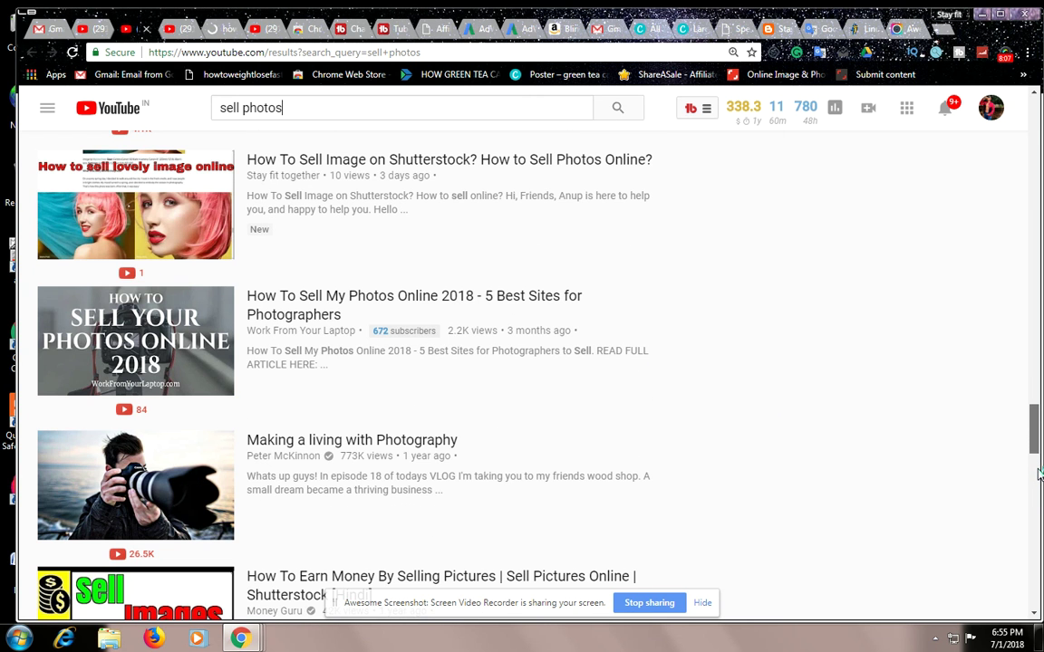
scroll(1038, 474, "up", 2)
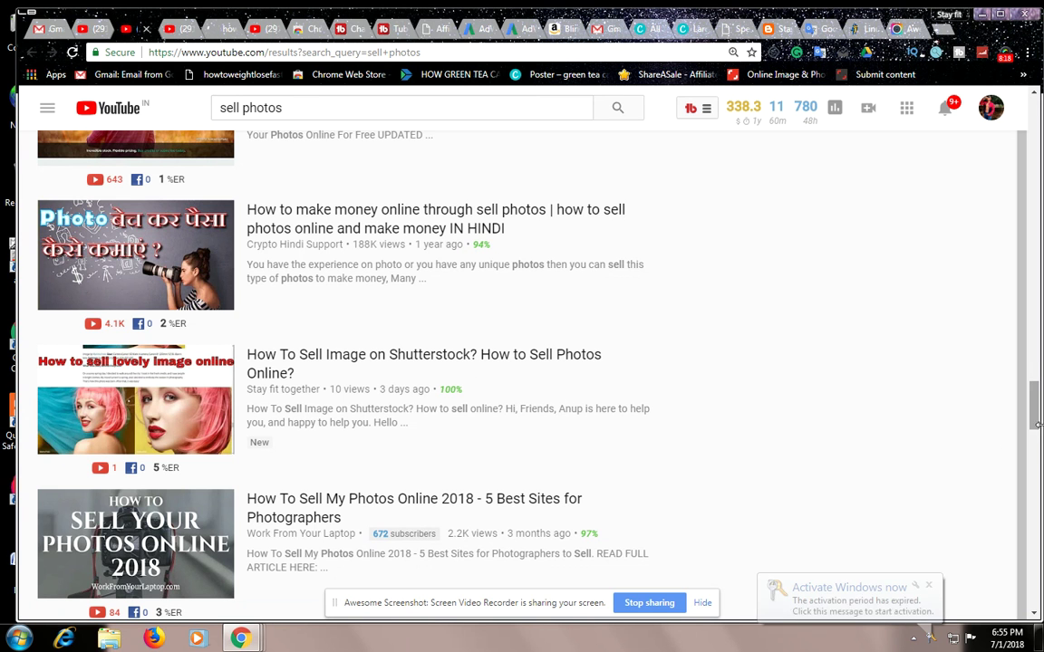
Close the "sell photos" results page and return to the video's Search Positions
left_click_drag(1031, 415, 1037, 331)
left_click_drag(1040, 320, 1040, 149)
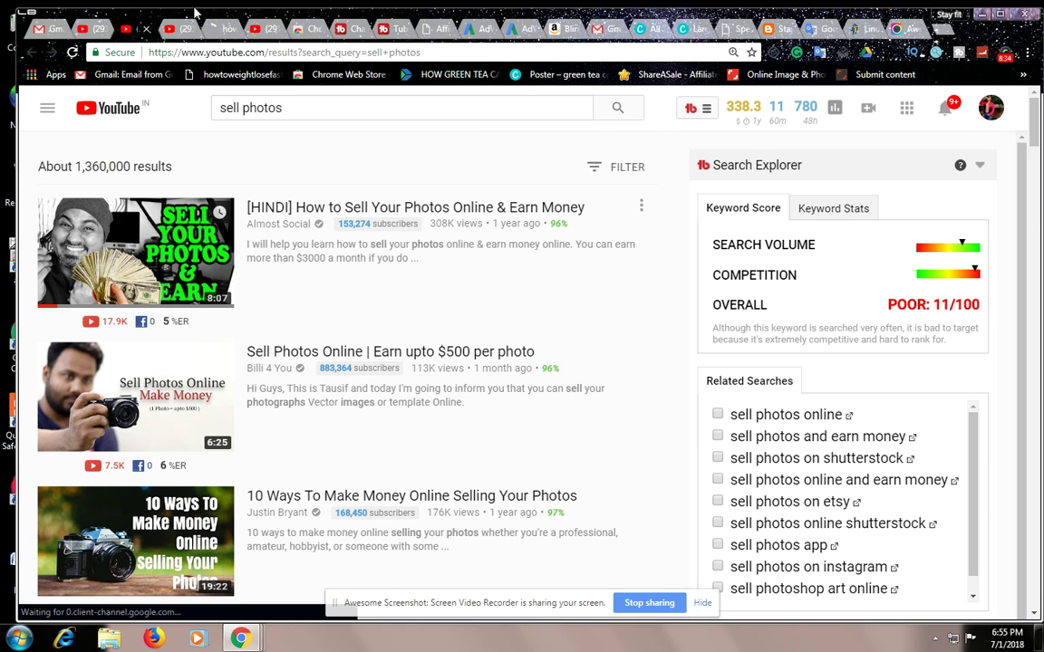
left_click(145, 29)
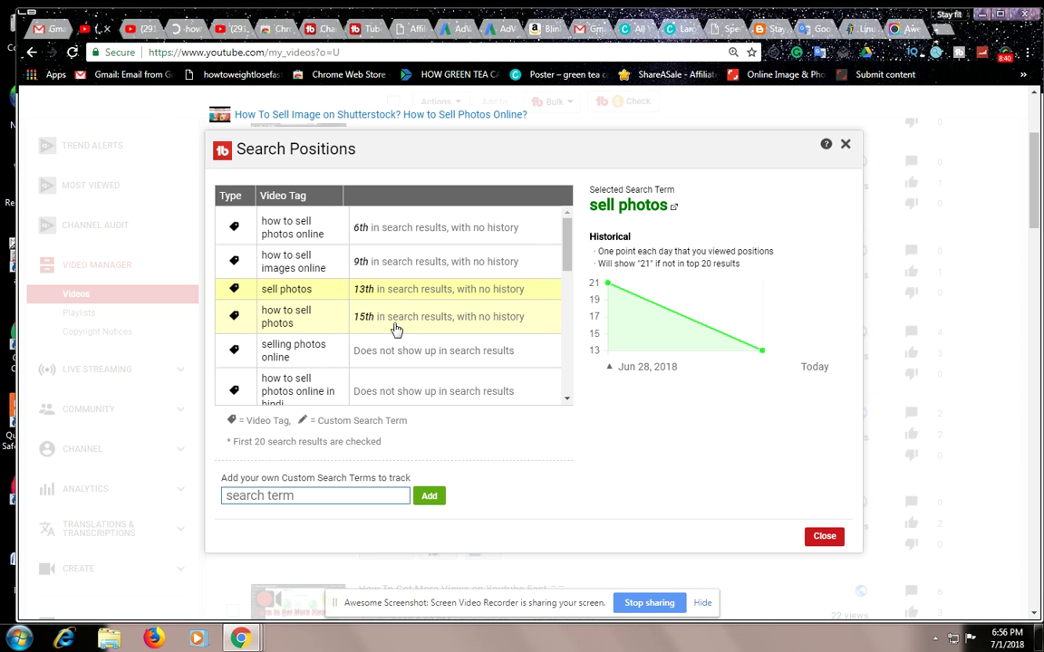
Open the YouTube search results for the tag "how to sell photos" and look through them for the Stay fit together video
left_click(458, 328)
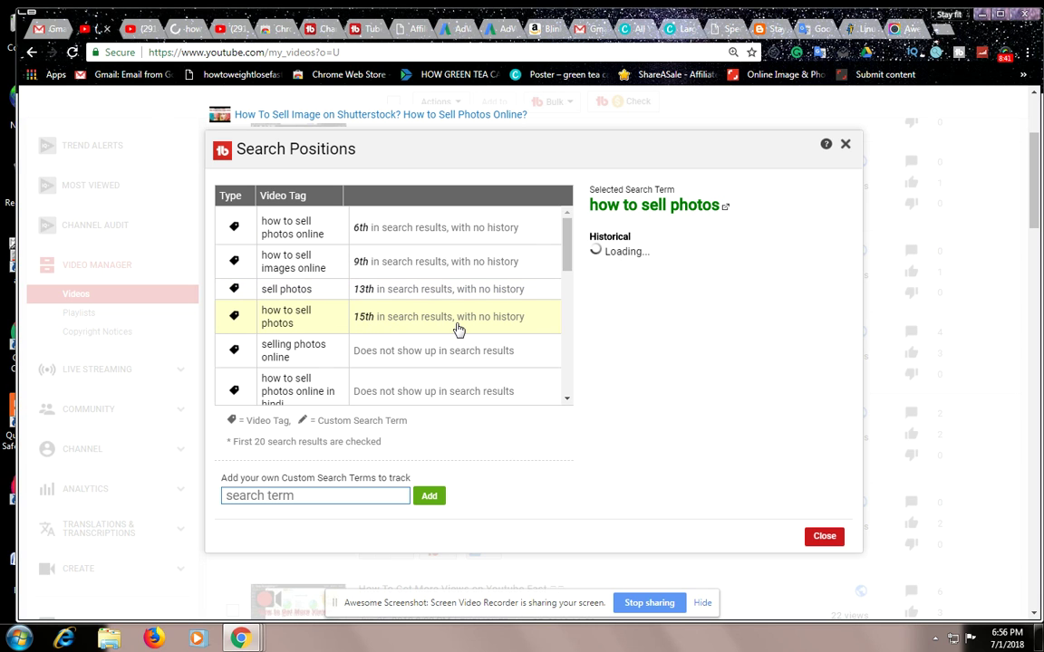
left_click(727, 212)
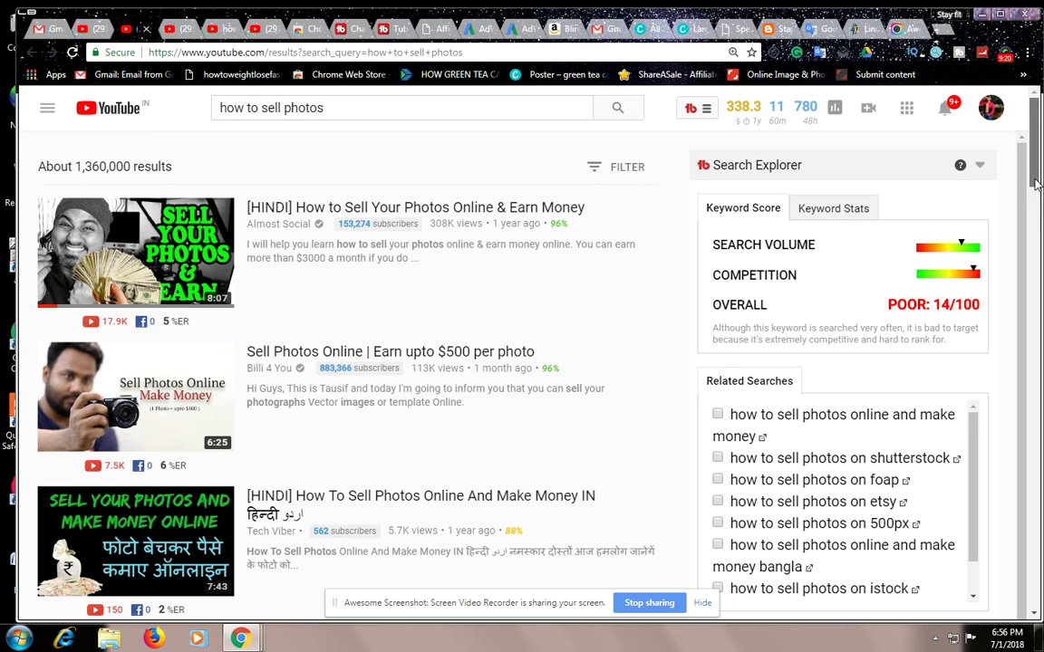
scroll(1037, 179, "down", 2)
scroll(1038, 178, "down", 7)
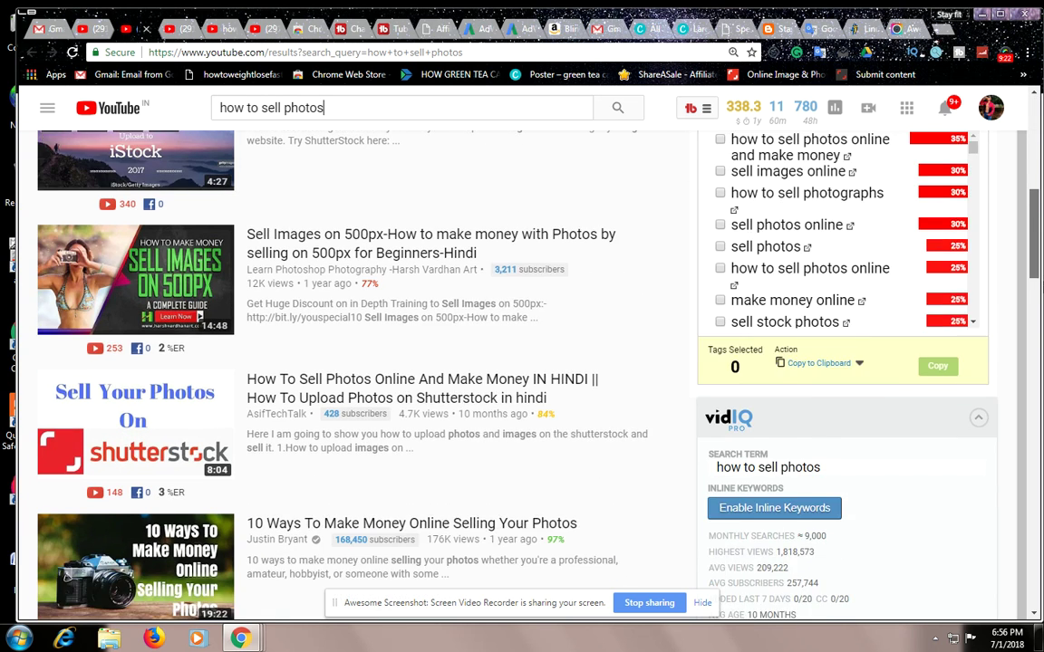
scroll(507, 363, "down", 4)
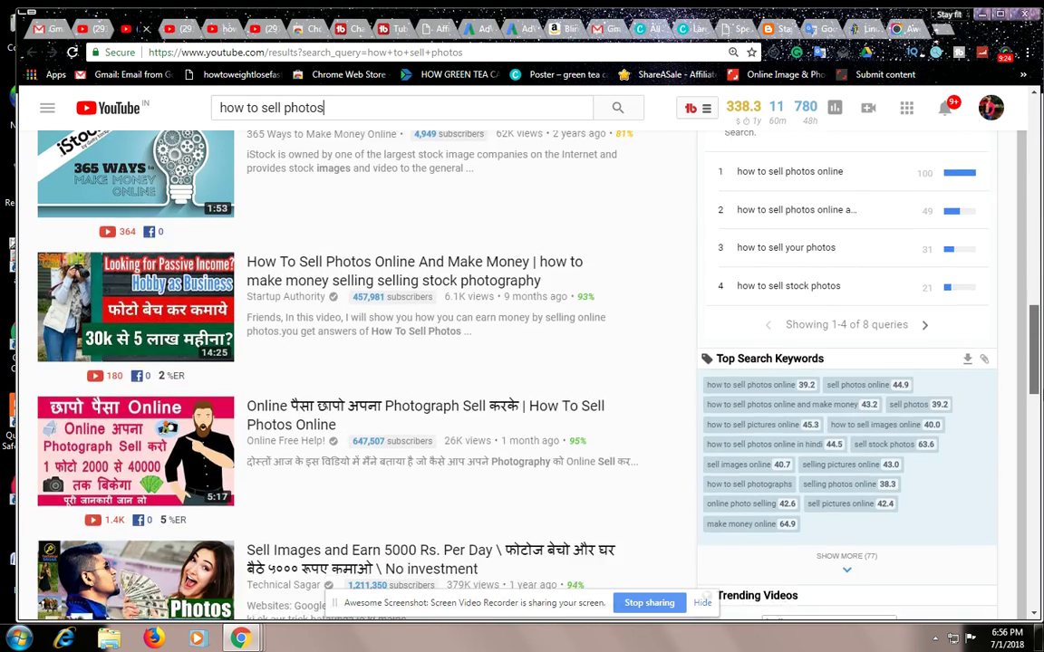
scroll(507, 362, "down", 3)
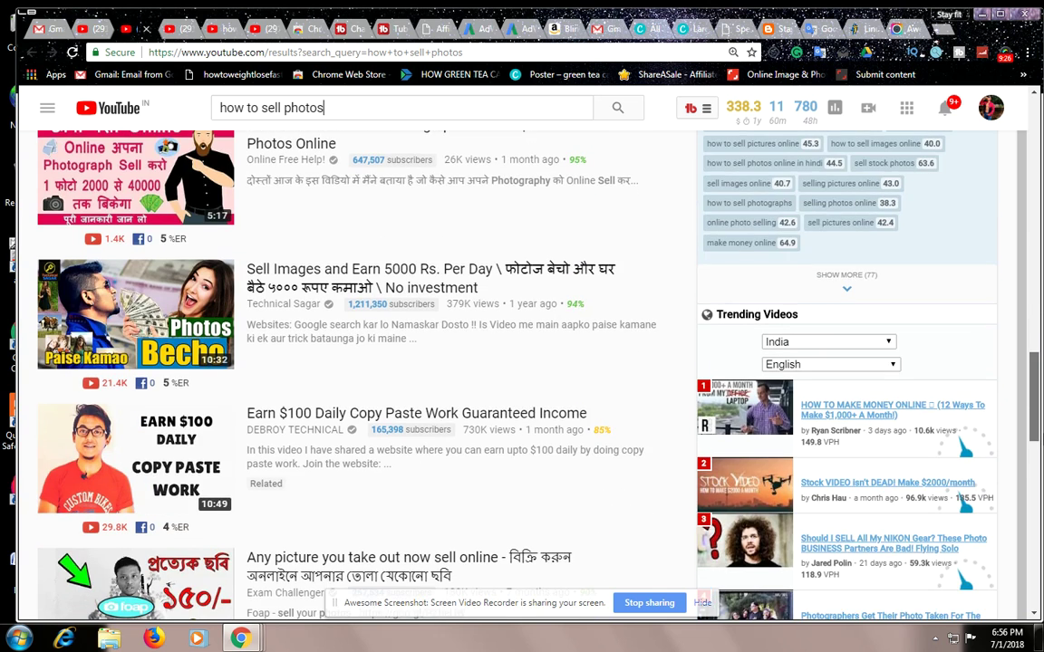
scroll(508, 363, "down", 5)
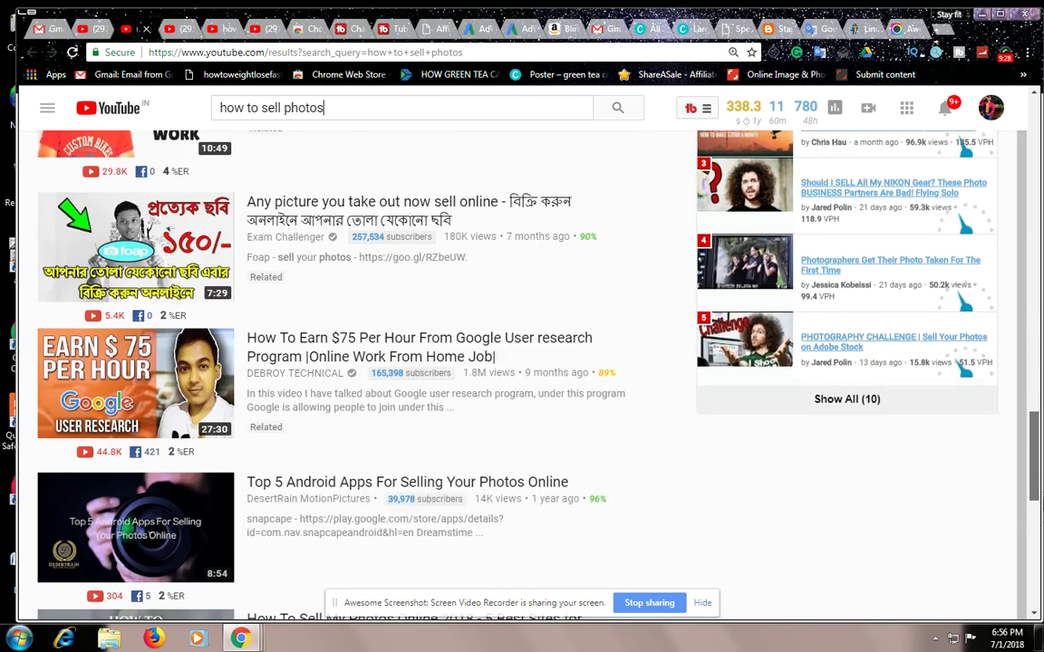
scroll(507, 362, "down", 2)
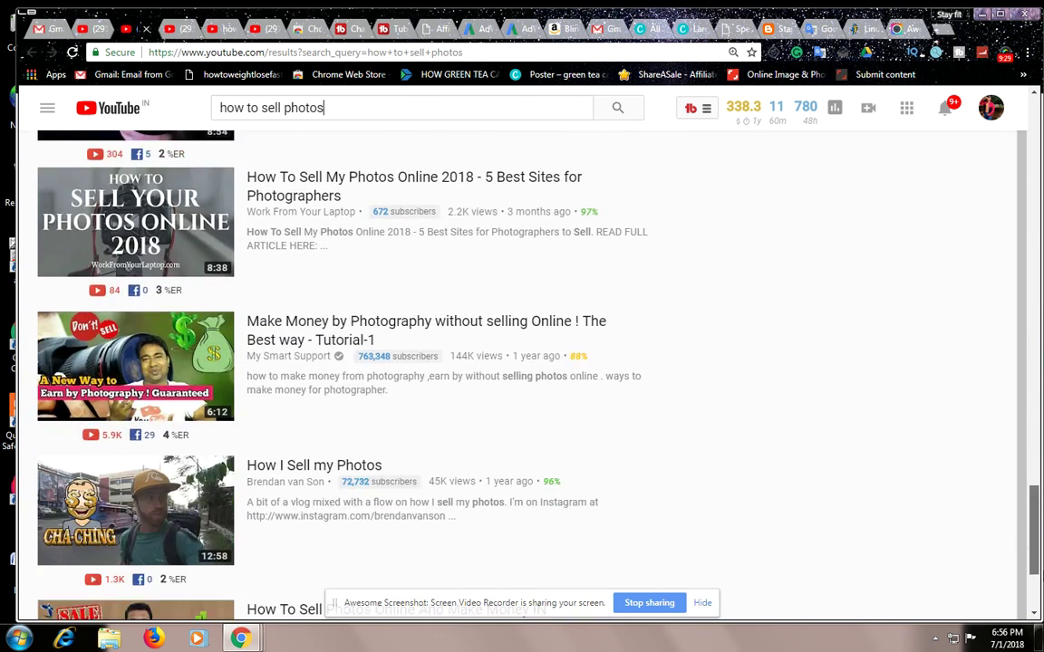
scroll(508, 362, "down", 4)
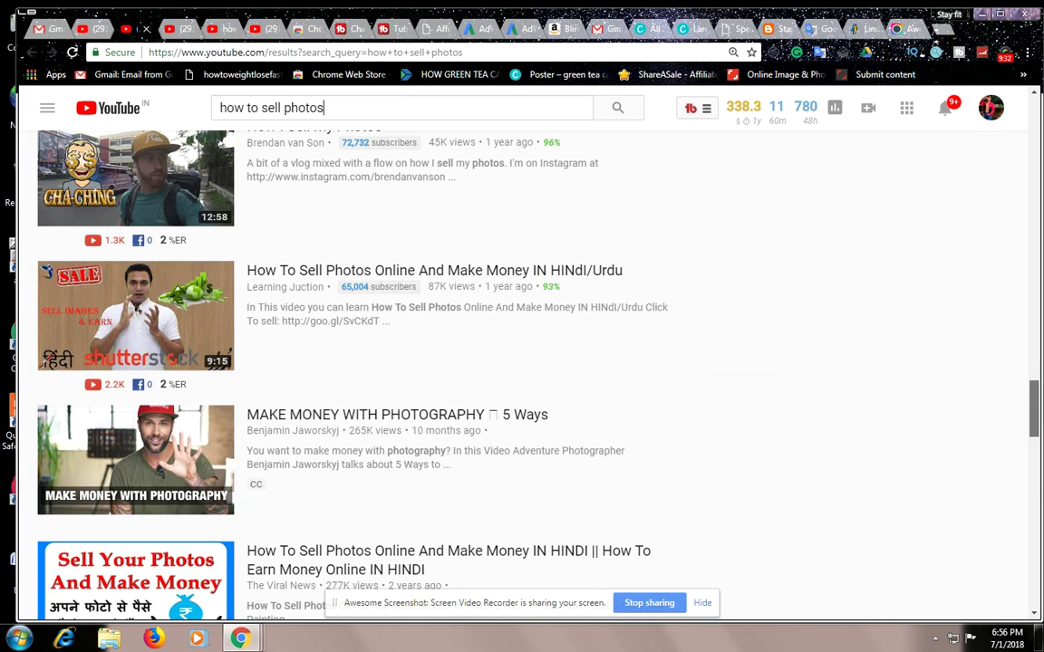
scroll(507, 362, "down", 3)
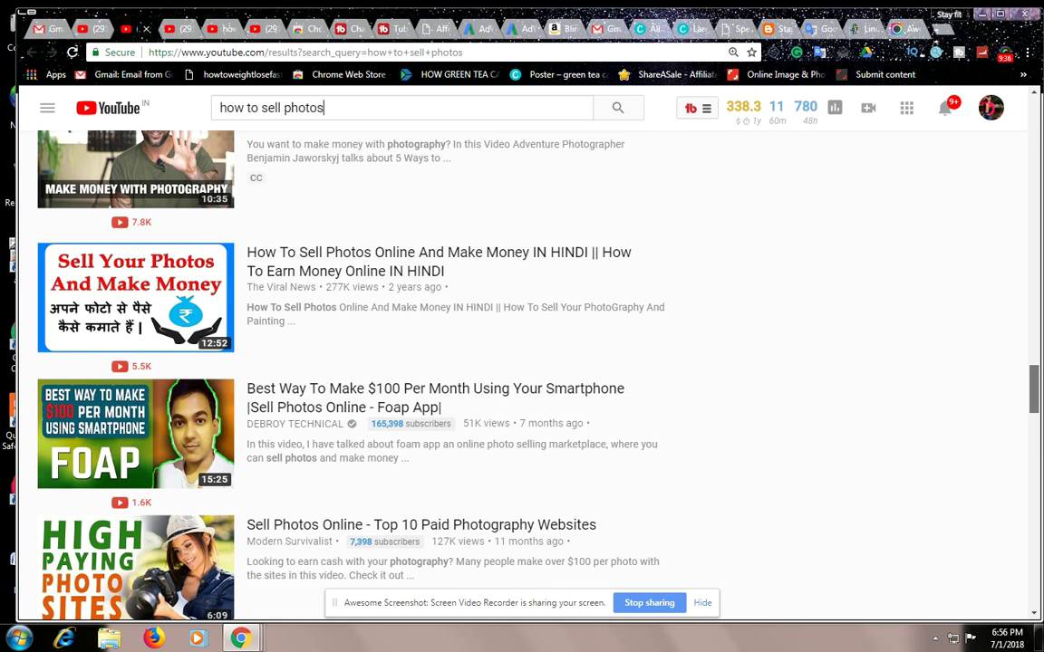
Go back to the start of the "how to sell photos" results and find the Stay fit together Shutterstock video among them
key("Return")
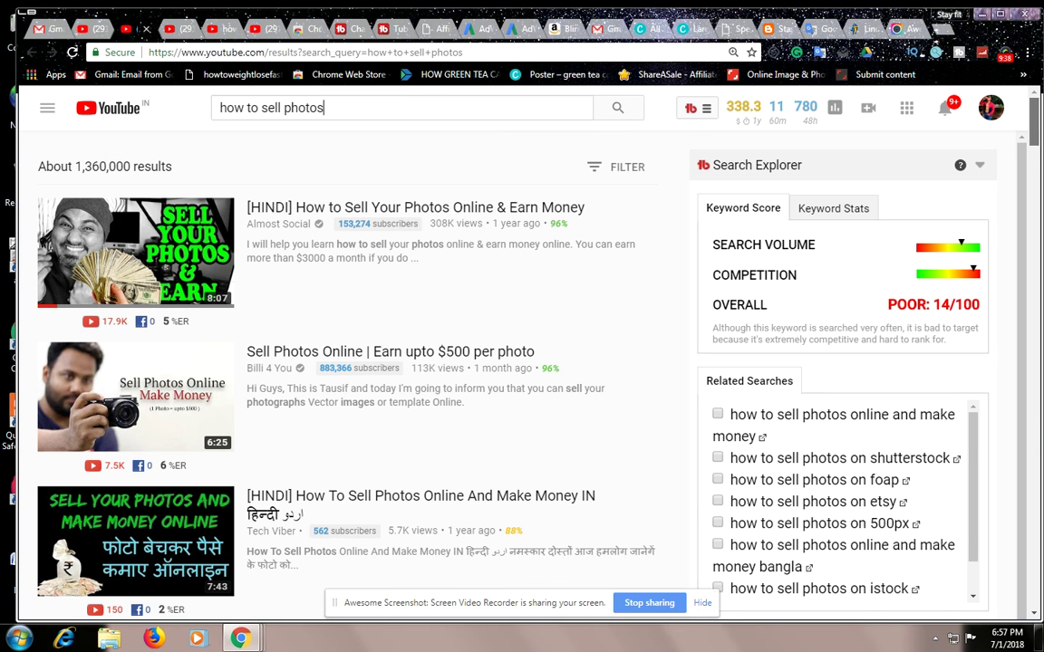
scroll(936, 521, "down", 1)
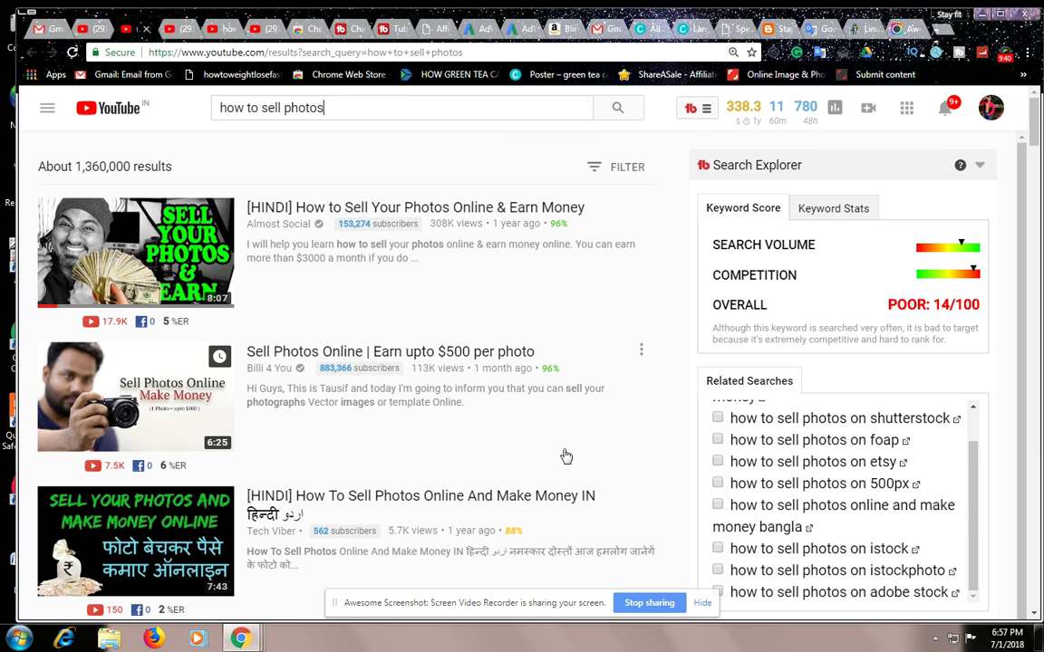
scroll(566, 448, "down", 3)
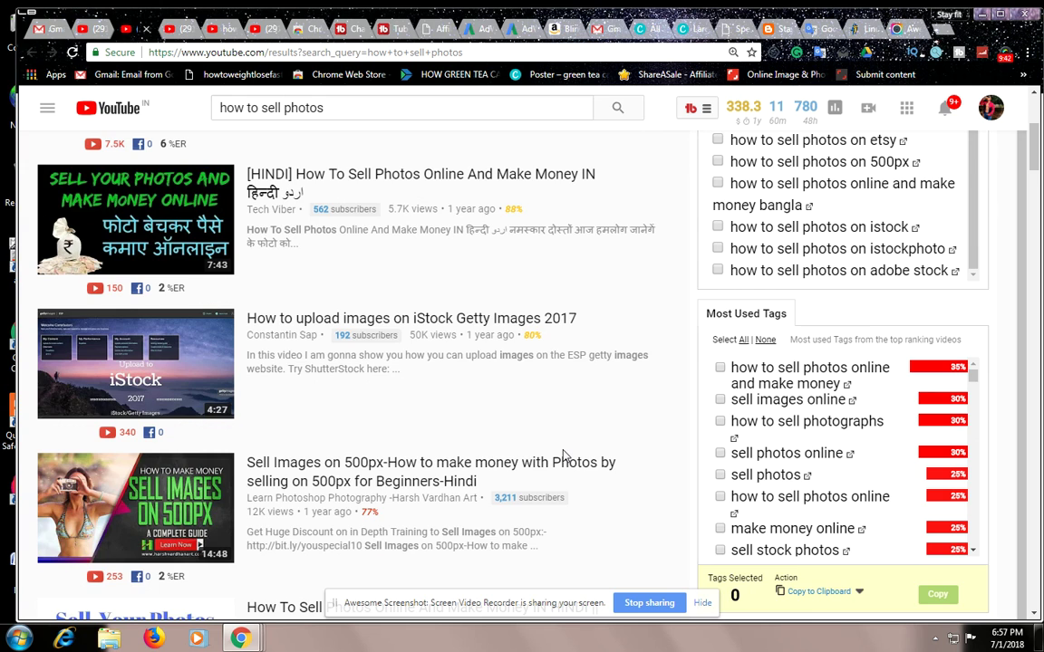
scroll(562, 456, "down", 5)
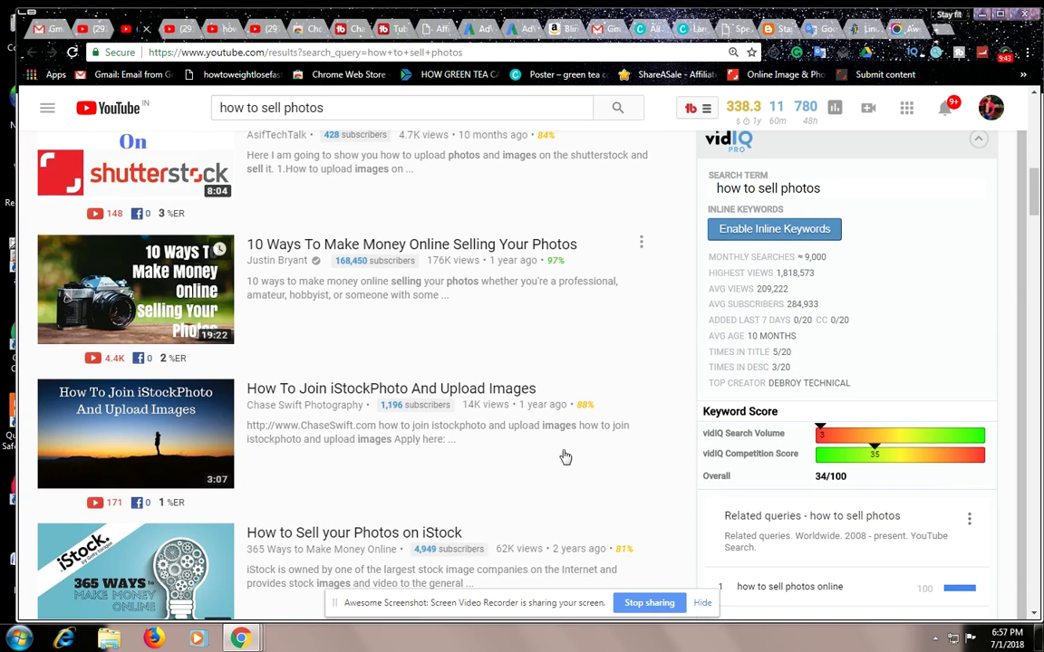
scroll(565, 457, "down", 3)
scroll(565, 457, "down", 3)
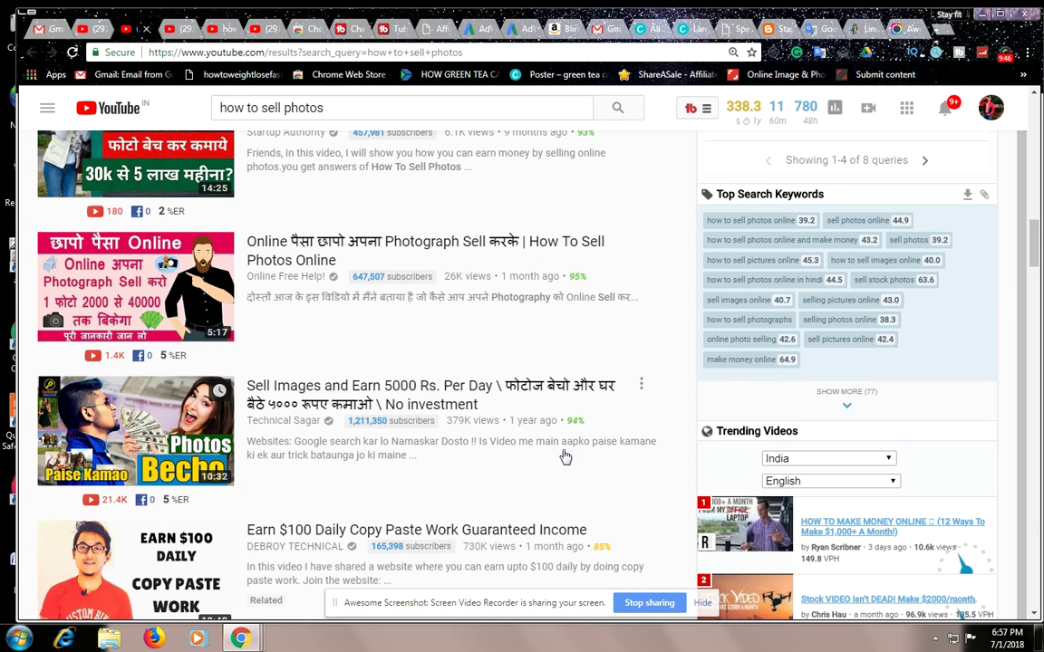
scroll(565, 457, "down", 3)
scroll(485, 452, "down", 4)
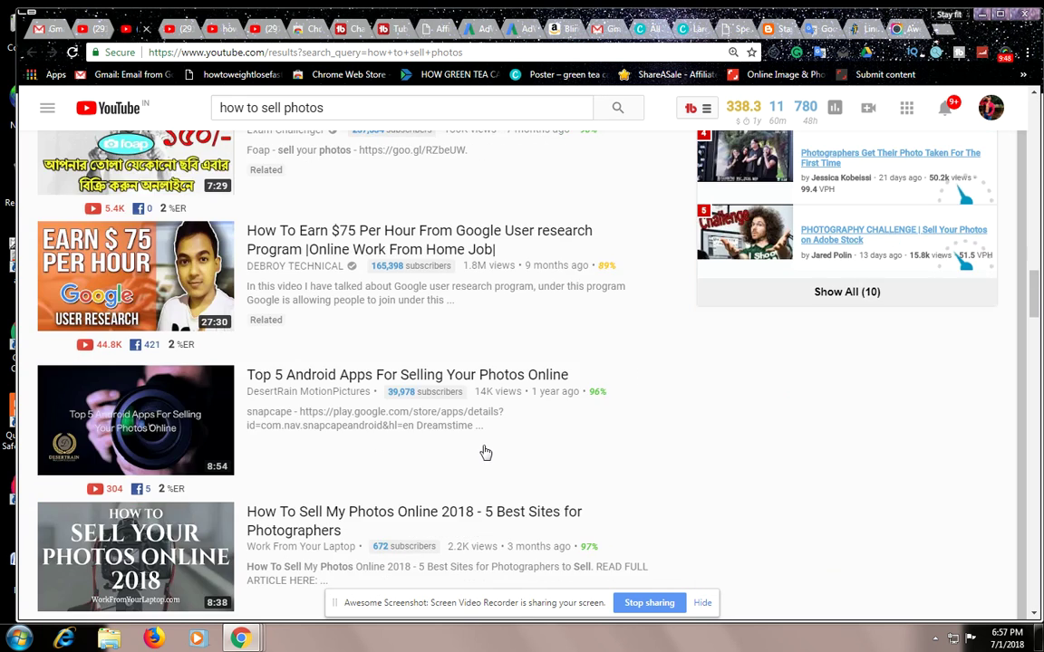
scroll(485, 452, "down", 2)
scroll(368, 466, "down", 4)
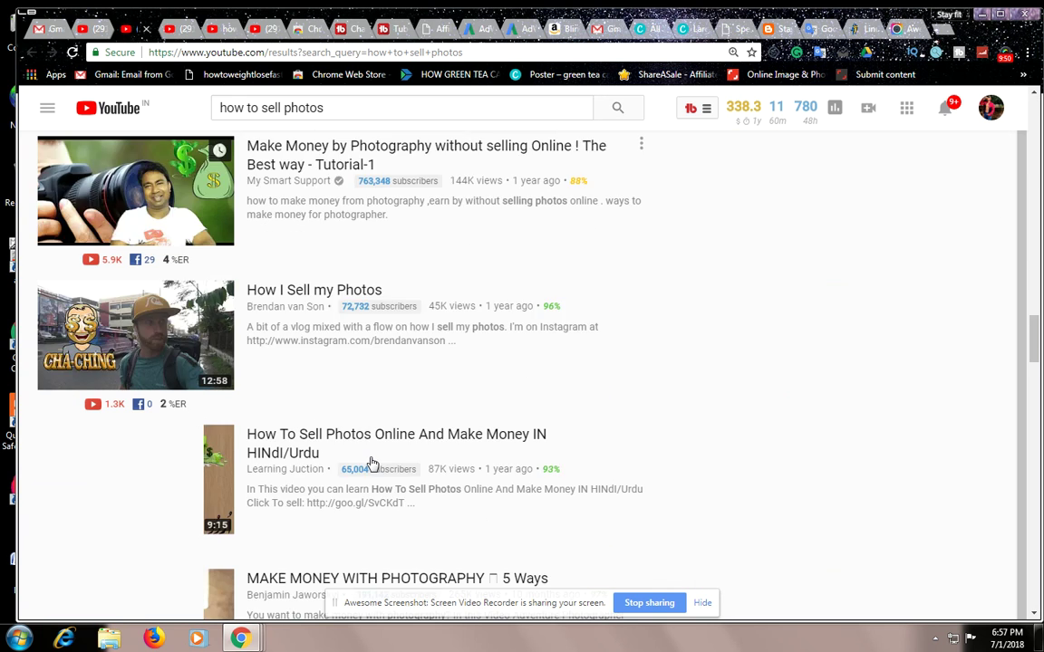
scroll(371, 464, "down", 2)
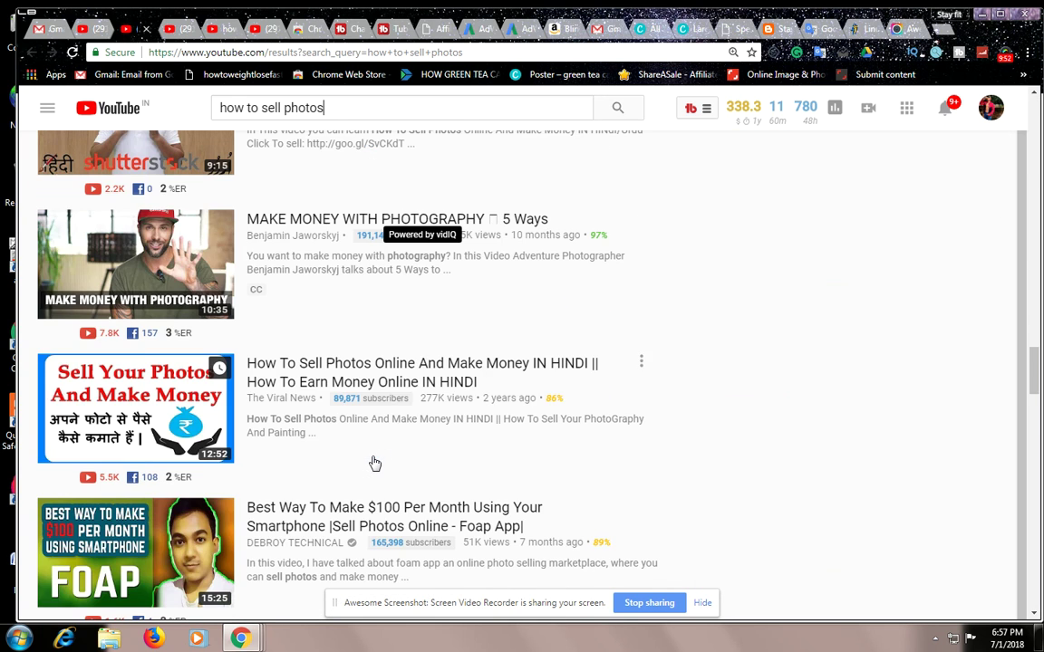
scroll(369, 460, "down", 4)
scroll(369, 459, "down", 3)
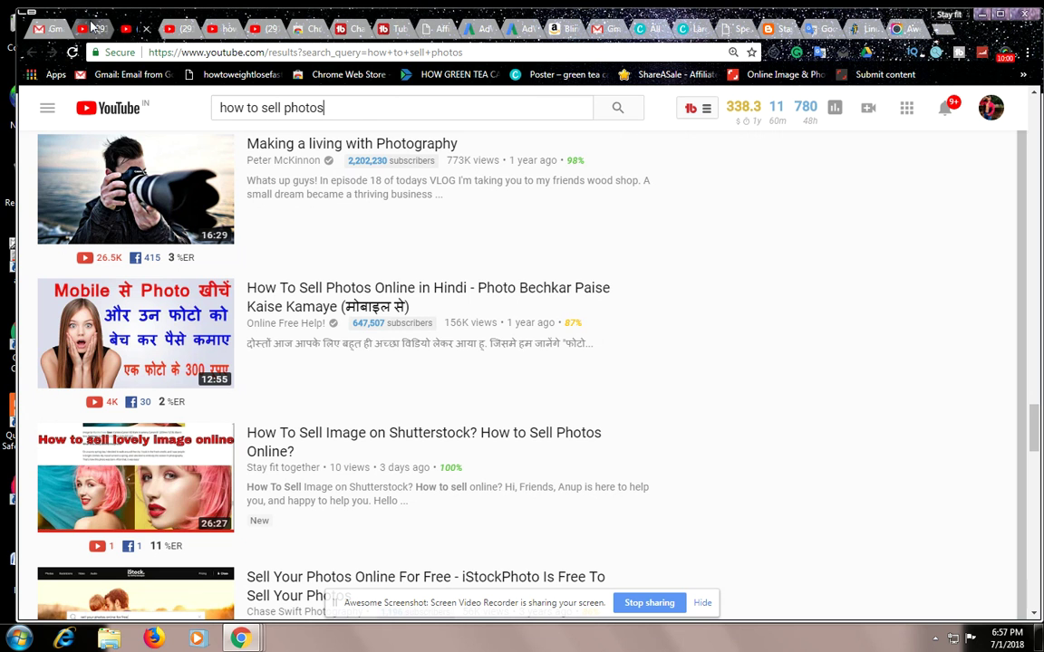
Return to the Video Manager, close the Shutterstock video's Search Positions and look over the list of uploaded videos
left_click(90, 27)
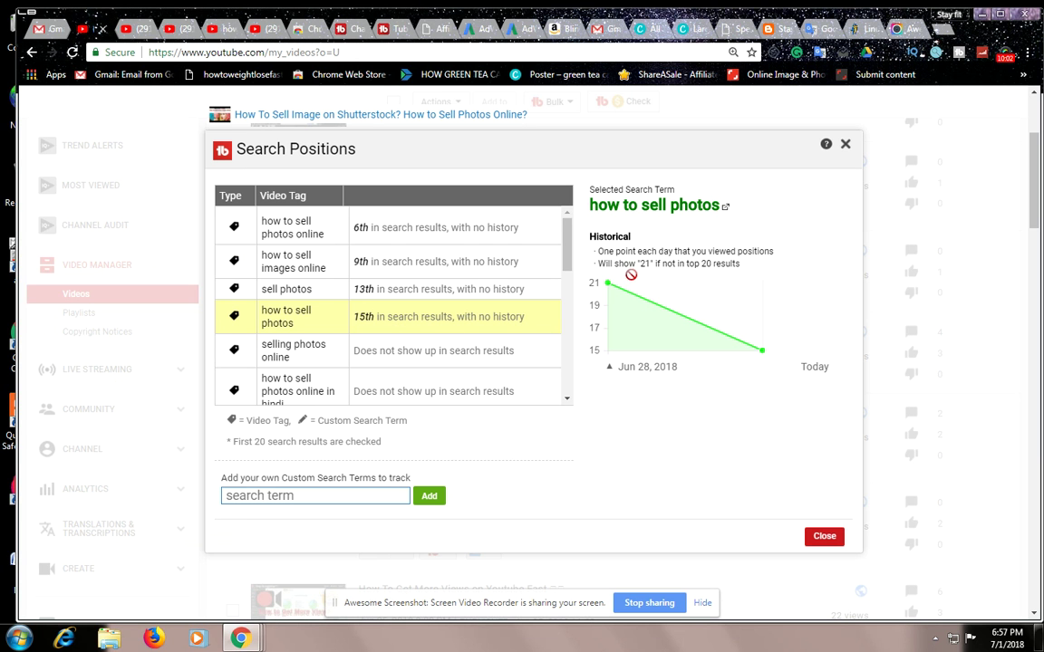
left_click(845, 145)
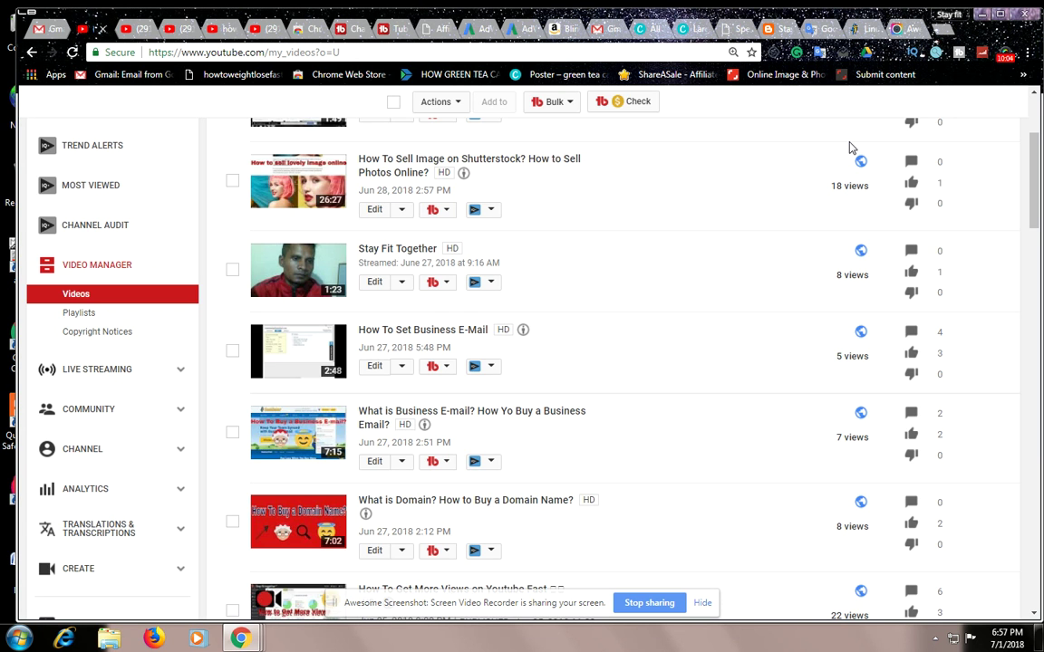
scroll(533, 349, "down", 3)
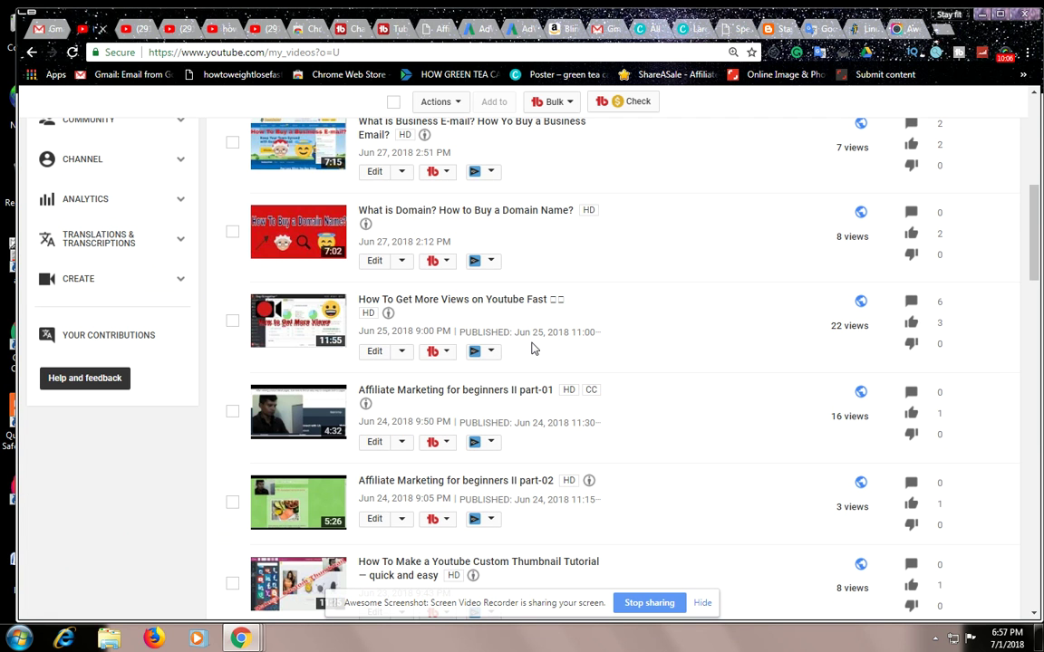
scroll(533, 349, "down", 2)
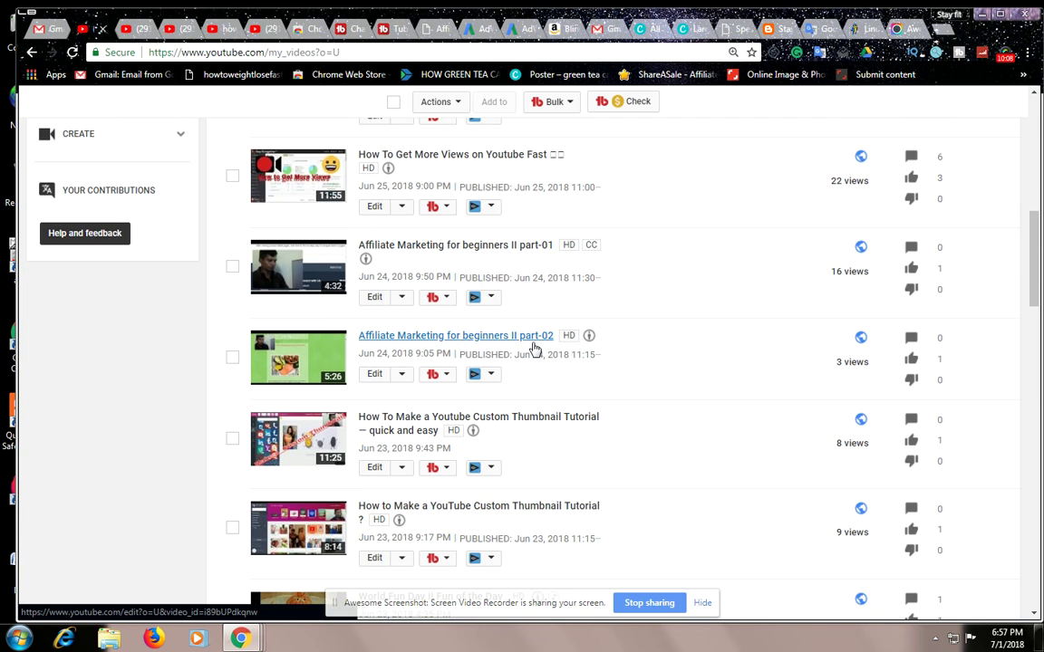
scroll(533, 349, "up", 3)
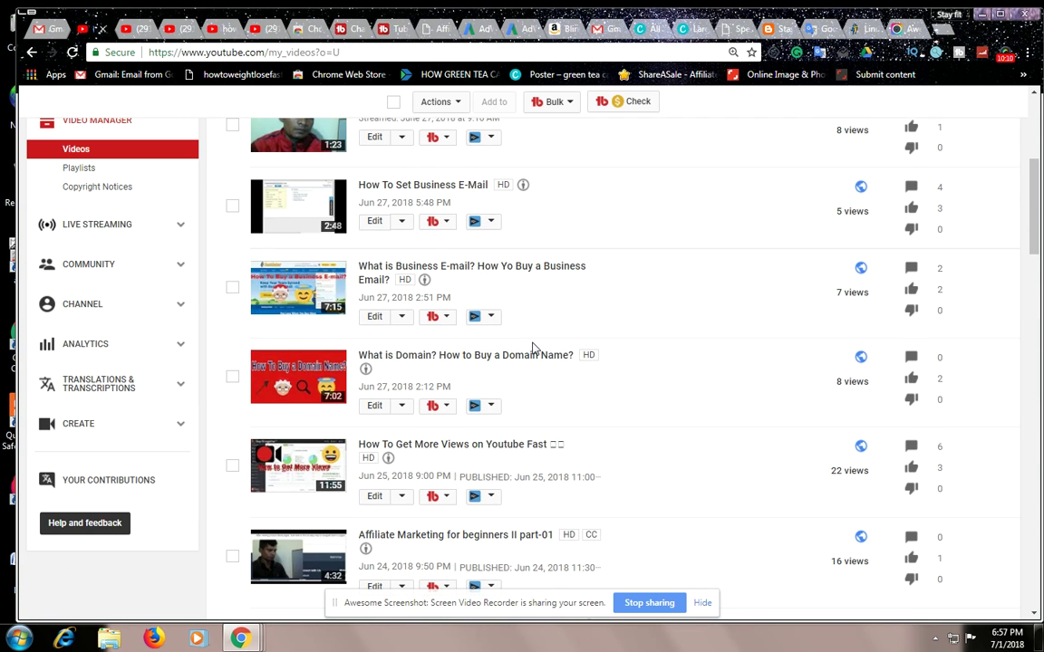
scroll(533, 349, "up", 2)
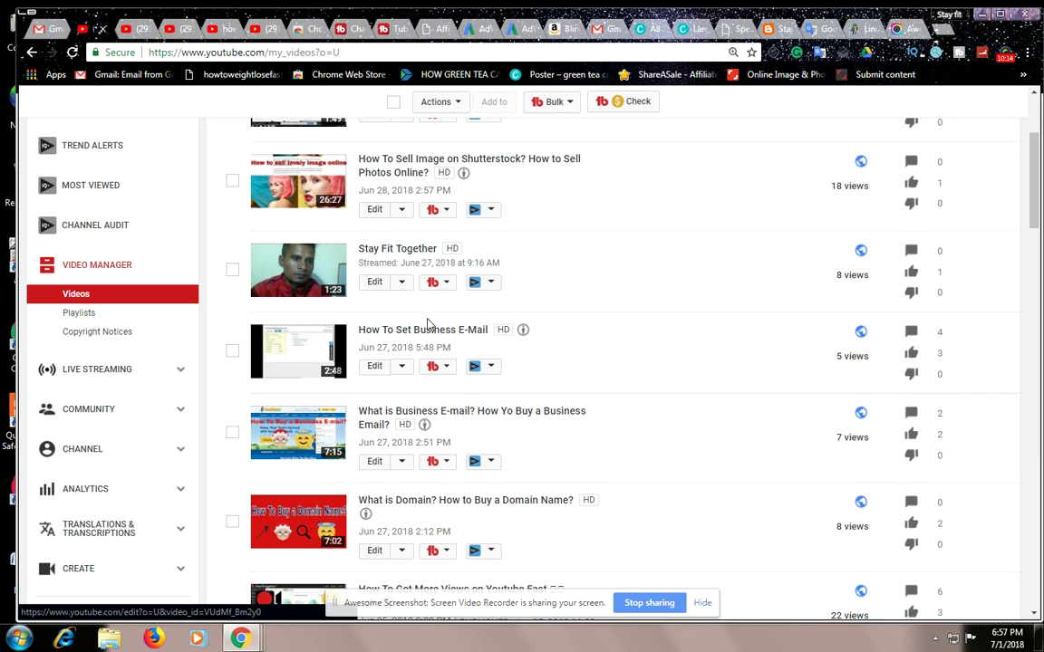
Check the Search Positions of the tags on the video "World Fun Day II Fun of the Day", then close them
scroll(442, 475, "down", 1)
scroll(438, 477, "down", 1)
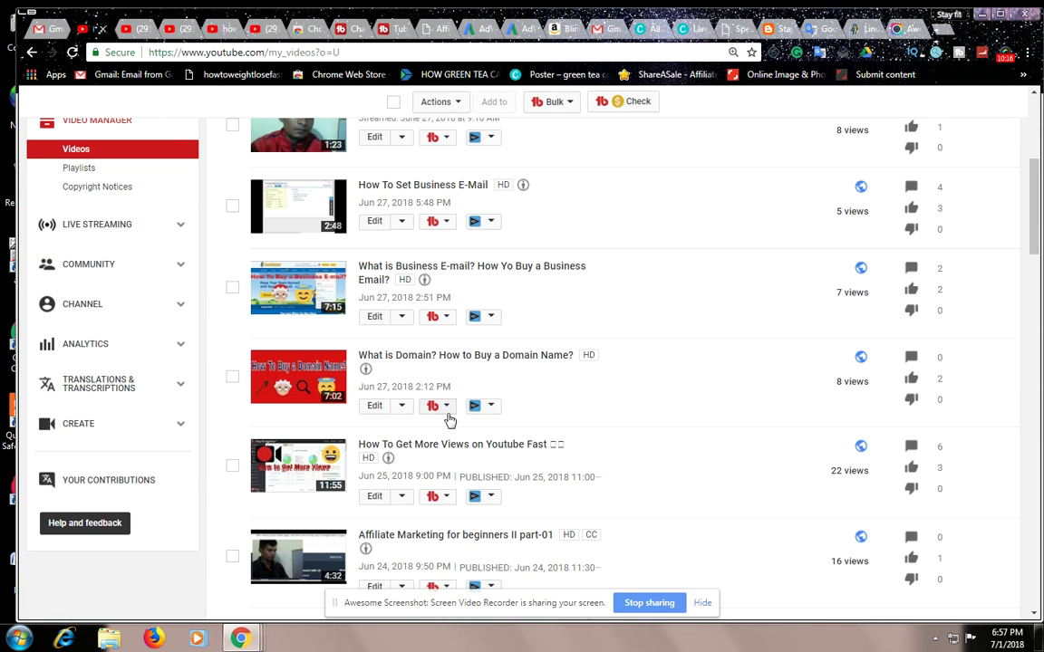
scroll(450, 419, "down", 1)
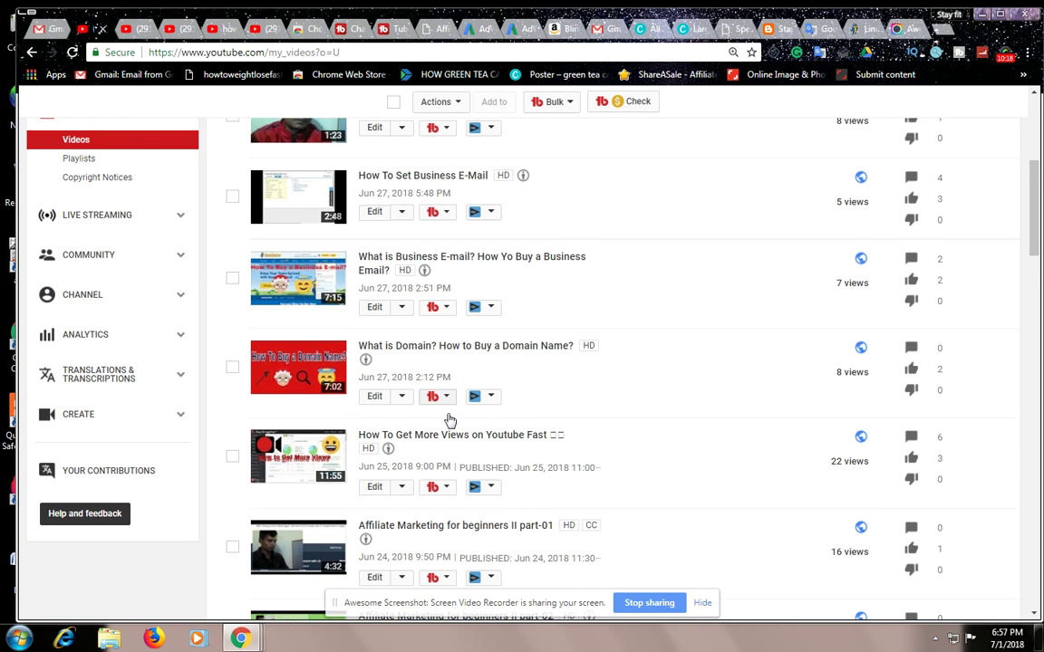
scroll(449, 420, "down", 3)
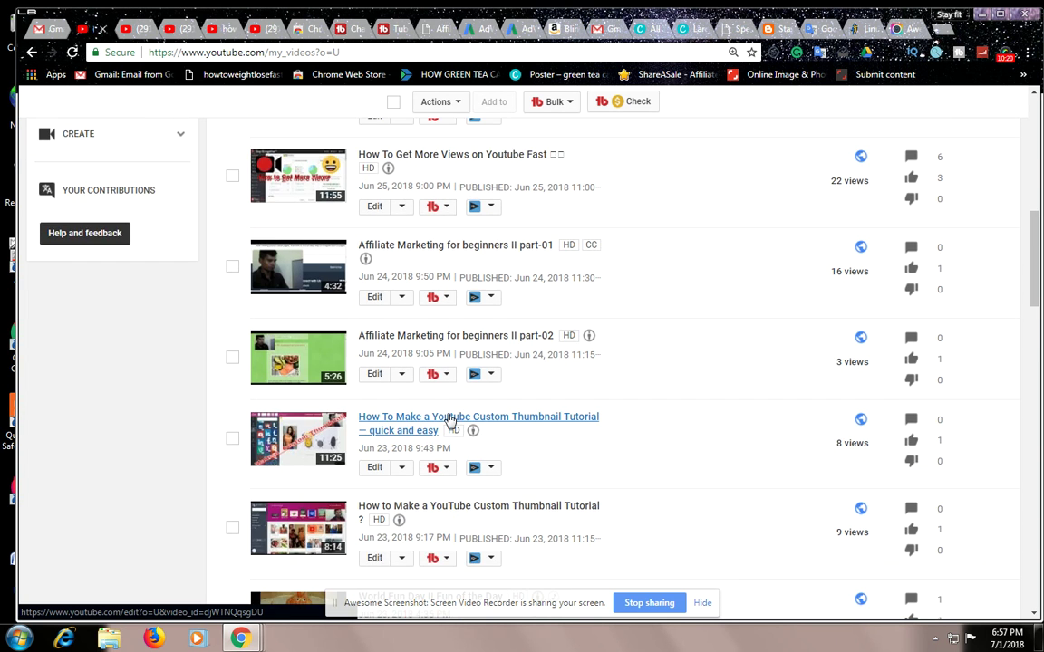
scroll(448, 416, "down", 2)
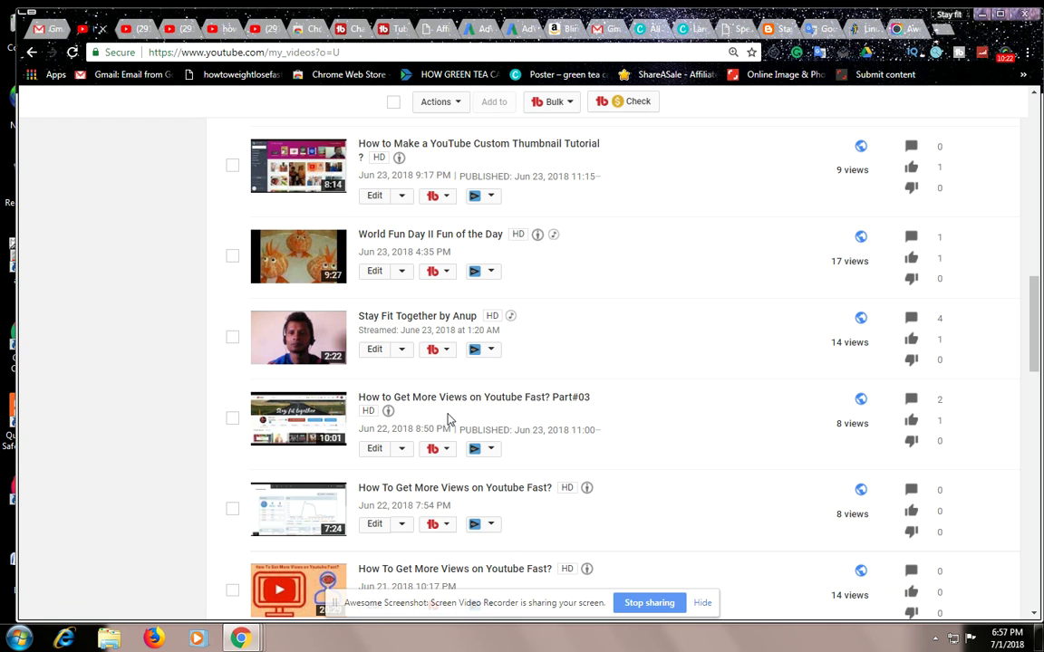
left_click(441, 272)
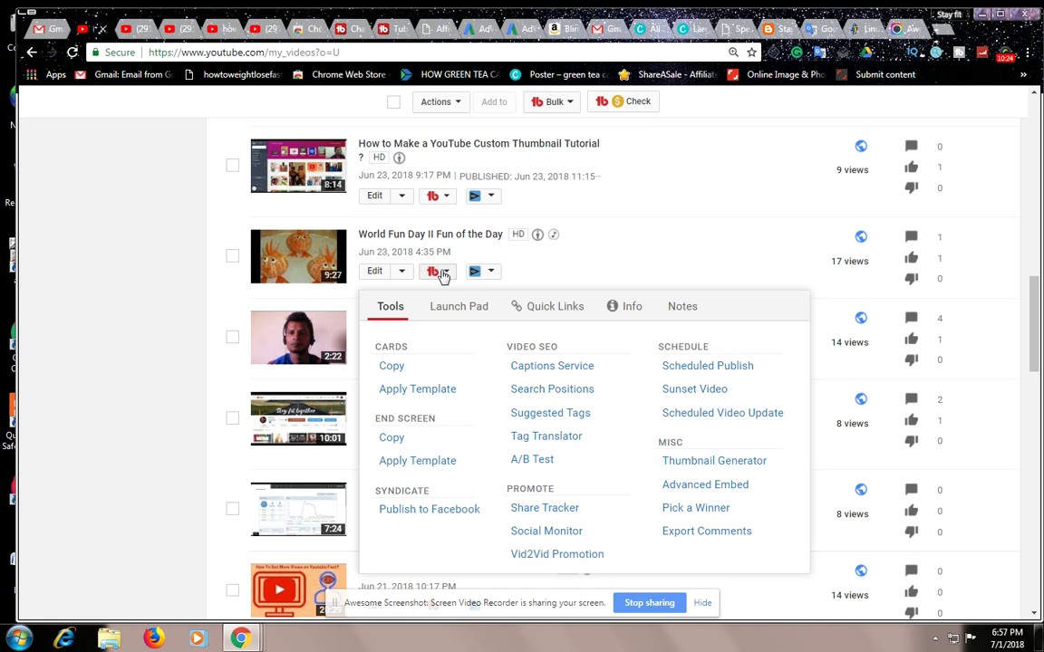
left_click(532, 396)
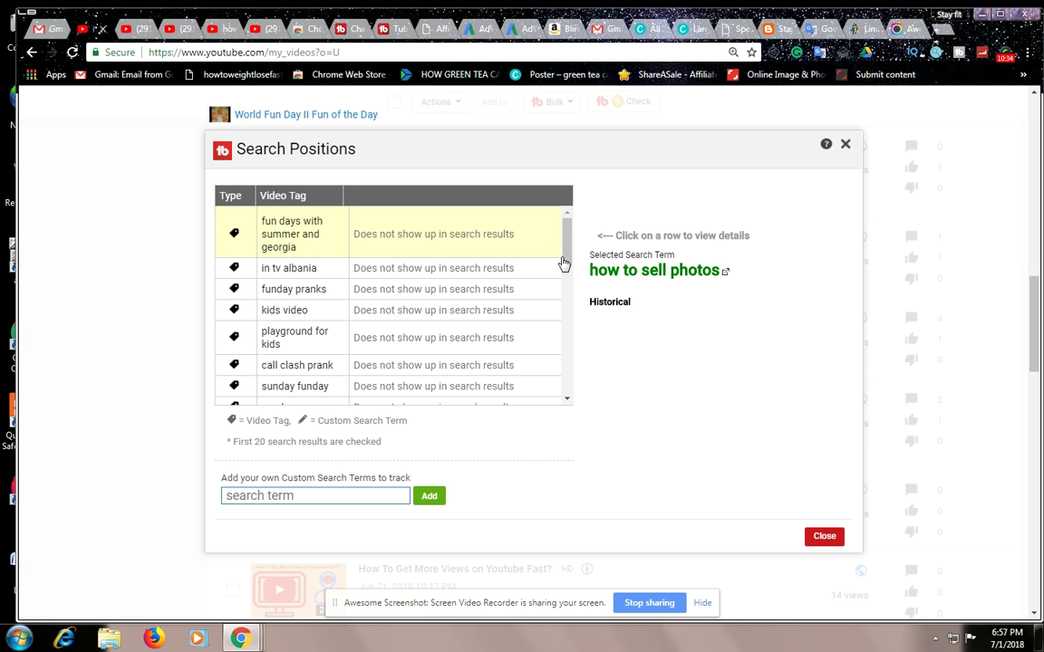
left_click_drag(568, 250, 566, 177)
left_click(845, 144)
Open Search Positions for "JUMP ROPE WORKOUT BASIC II Stay Fit Together" and review the rankings of all its tags
scroll(548, 270, "down", 5)
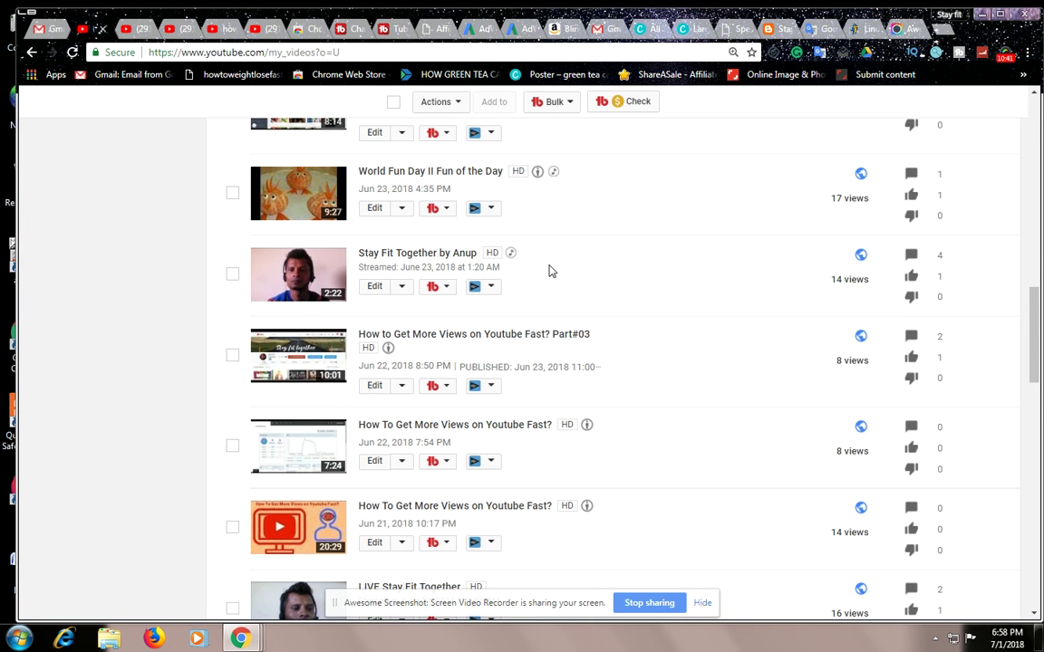
scroll(549, 271, "down", 2)
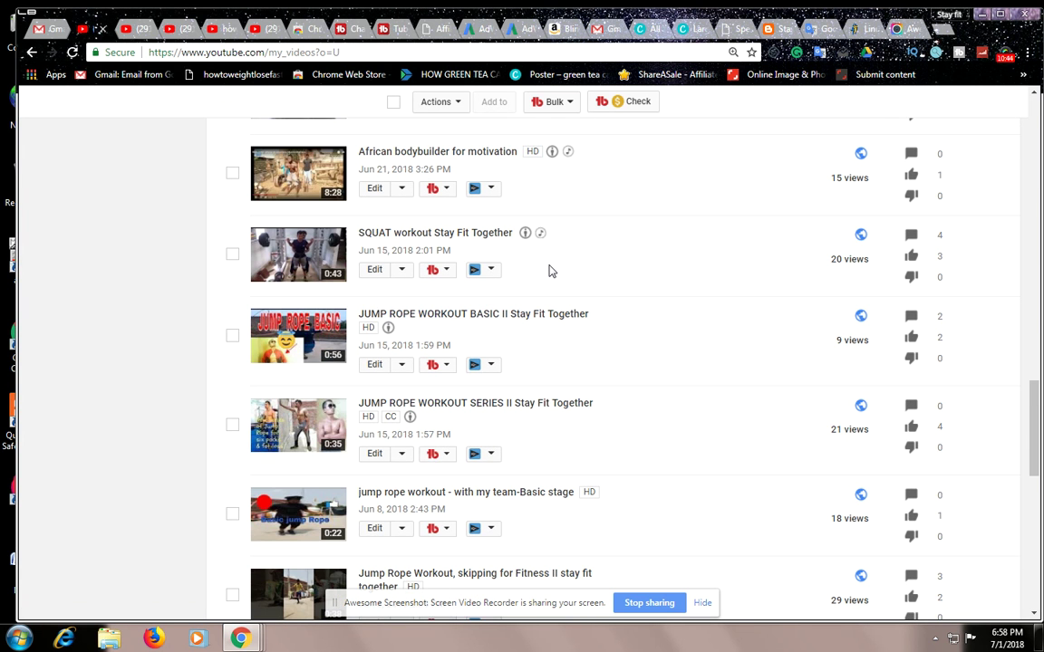
left_click(447, 366)
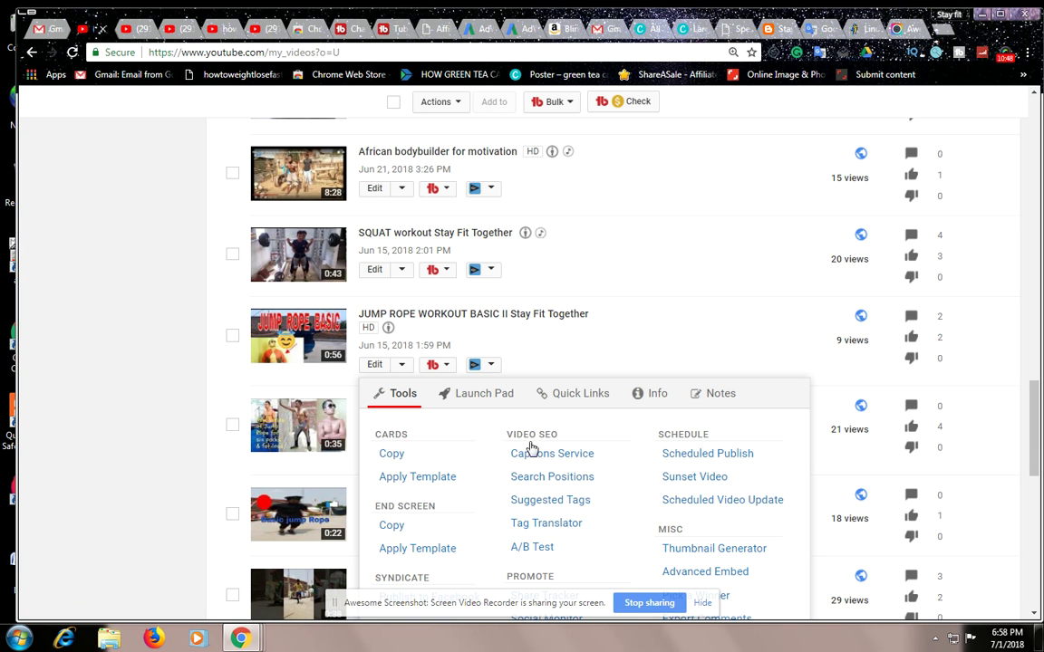
left_click(551, 478)
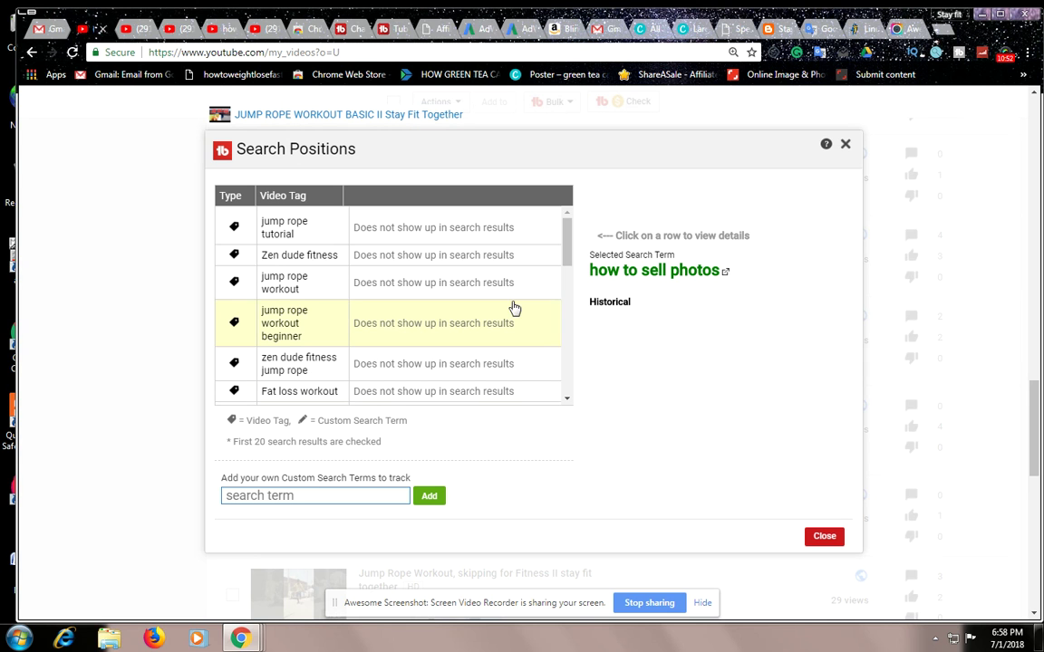
left_click_drag(567, 239, 565, 378)
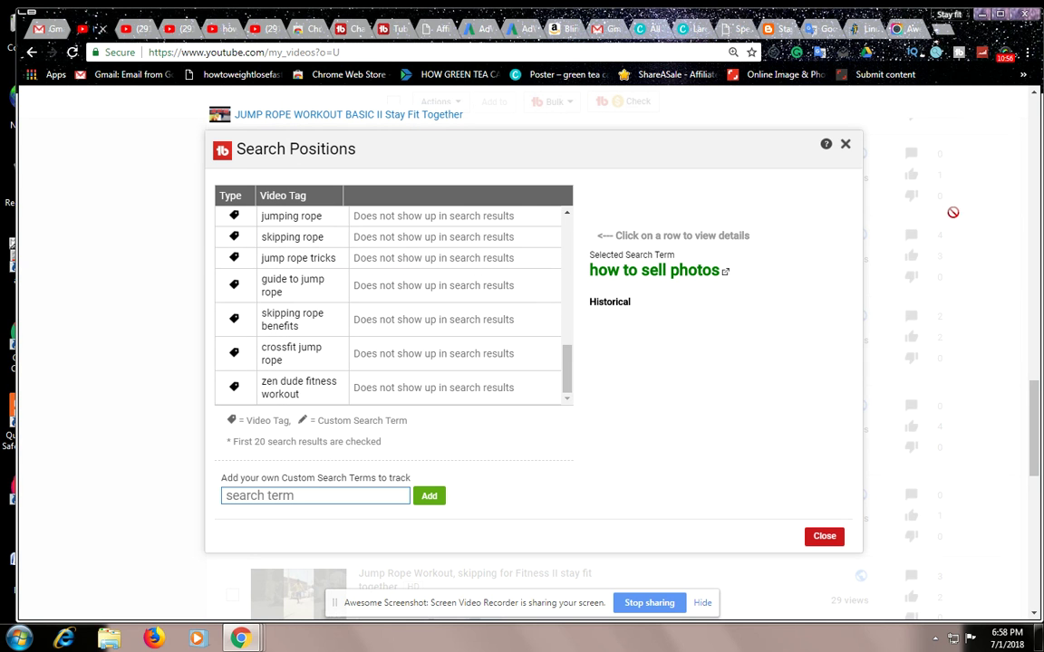
Close the jump rope video's Search Positions, then review the tag rankings of "THE POWER OF HERBS !! HEALING POWER OF HERBS" and close them
left_click(844, 147)
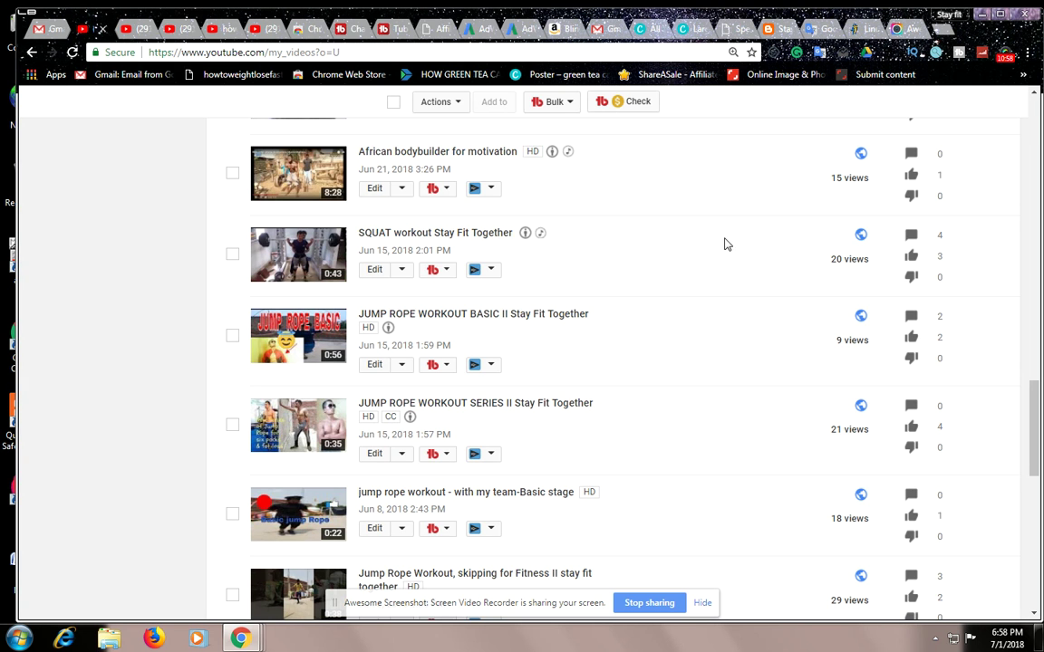
scroll(490, 366, "down", 5)
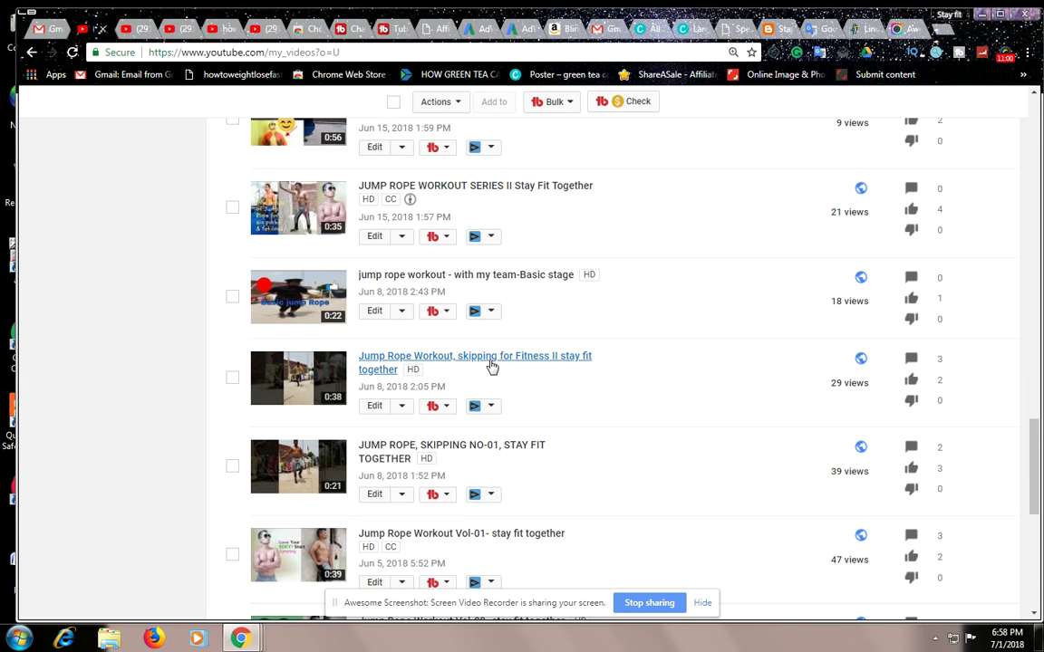
scroll(490, 365, "down", 2)
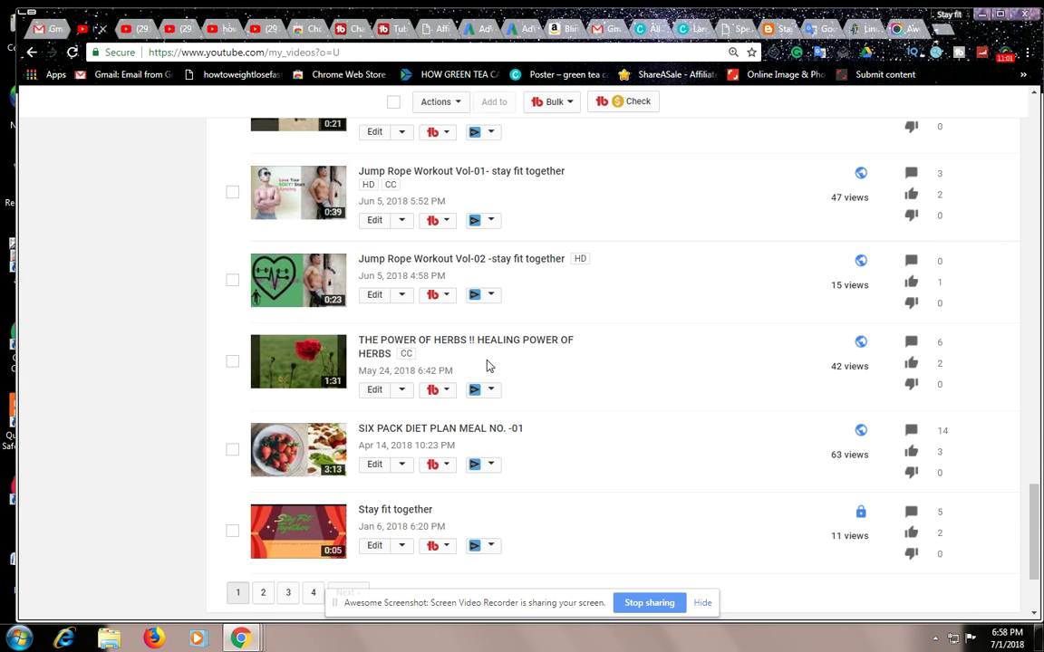
left_click(450, 396)
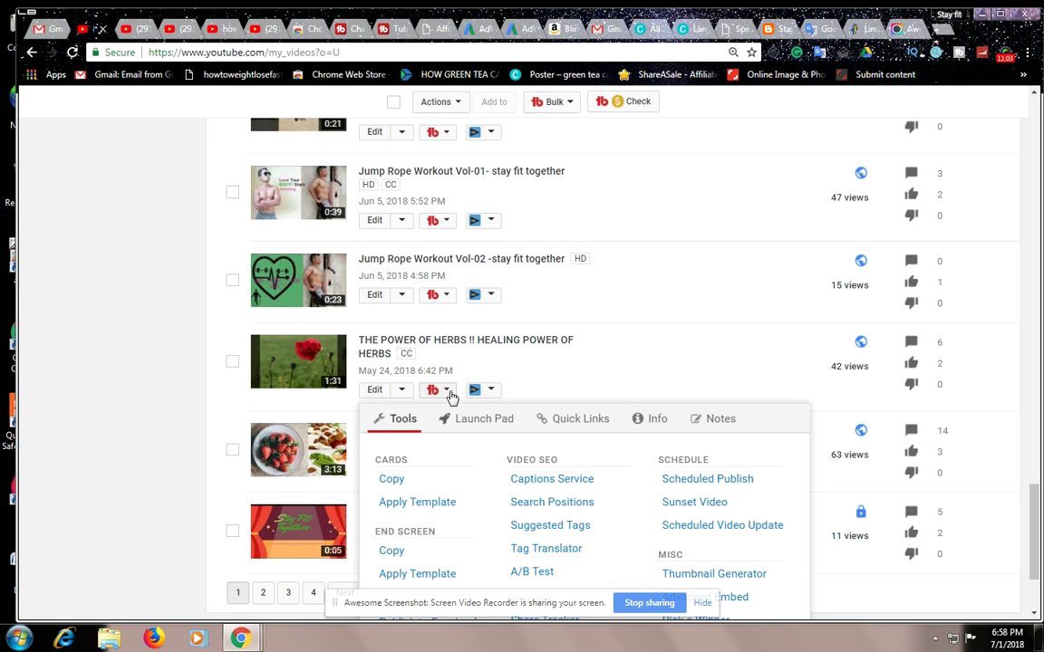
left_click(530, 504)
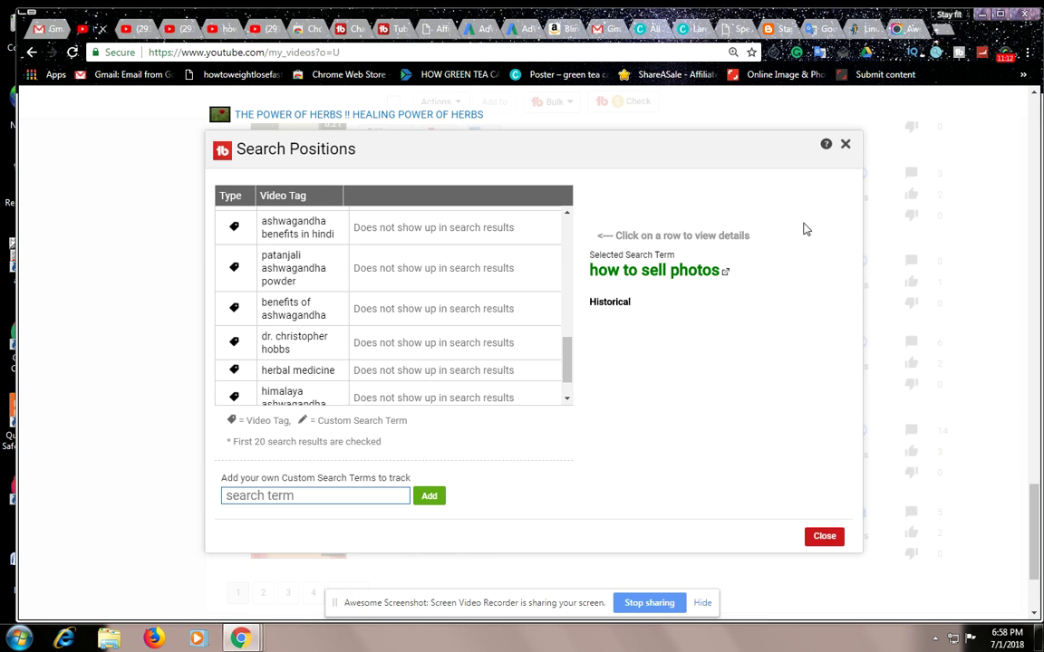
left_click_drag(569, 366, 559, 221)
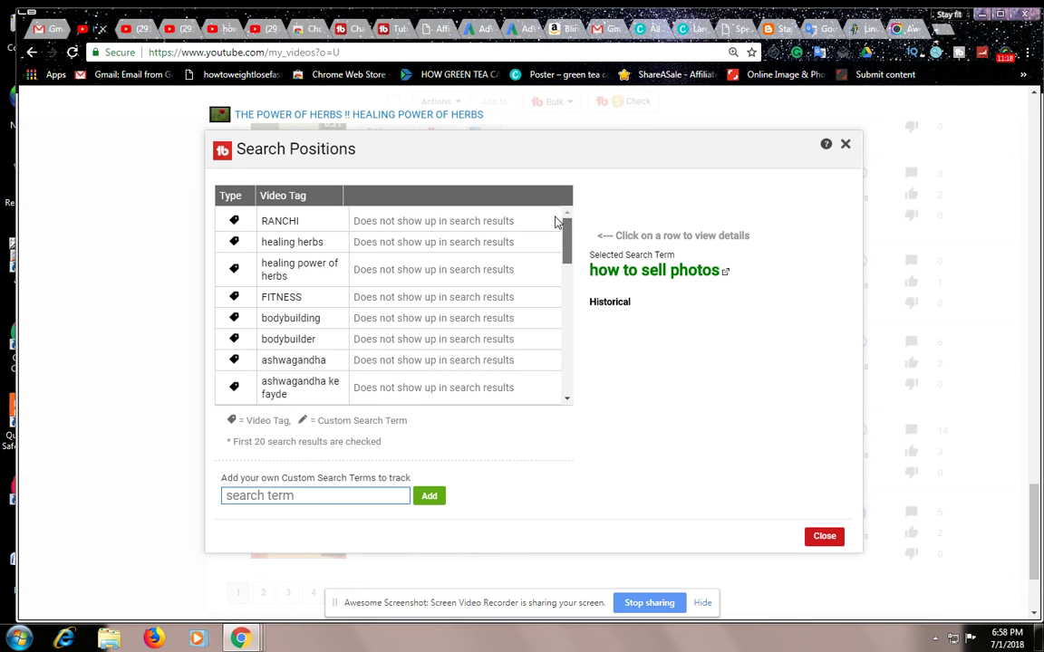
left_click(843, 147)
Go to page 2 of the uploaded videos and open Search Positions for "GYM VEST MENS II FOR FITNESS GUYS"
scroll(470, 385, "down", 2)
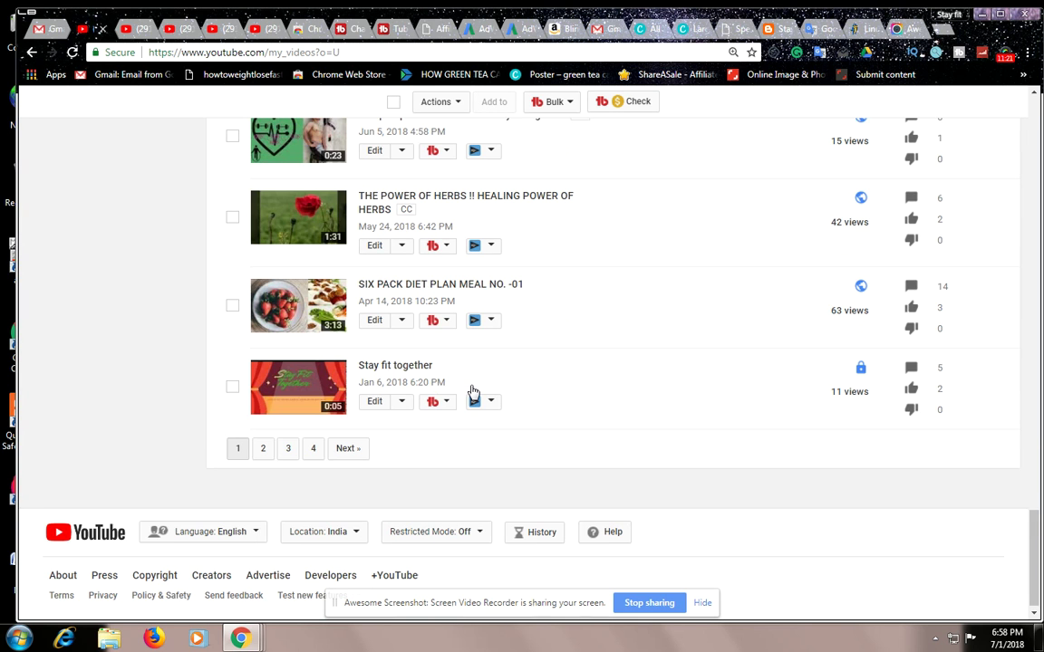
left_click(262, 443)
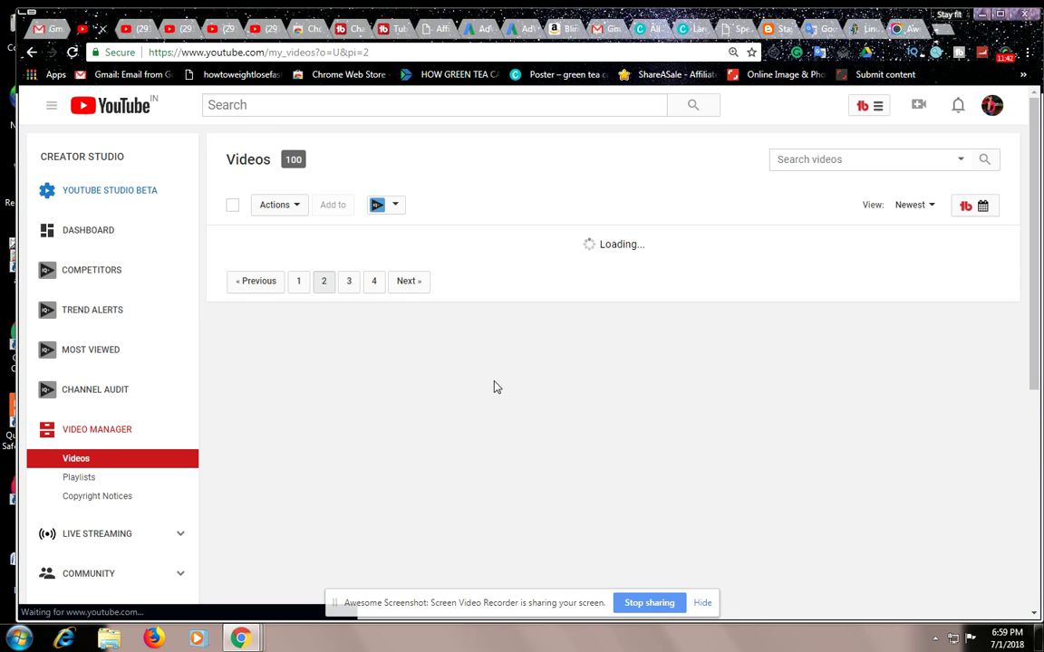
scroll(489, 390, "down", 3)
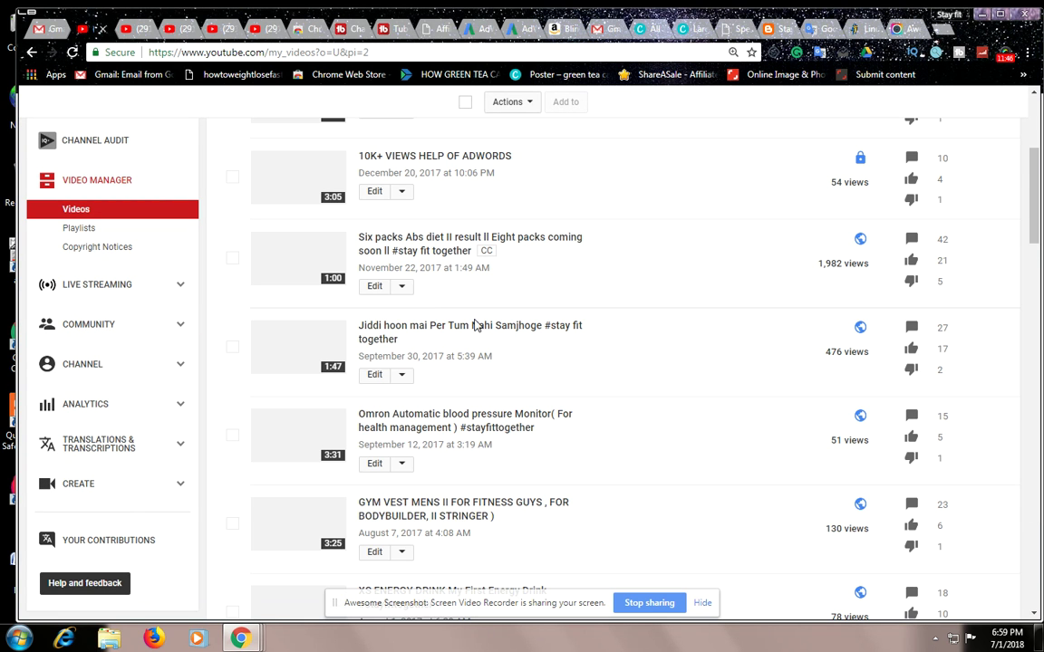
scroll(544, 333, "up", 3)
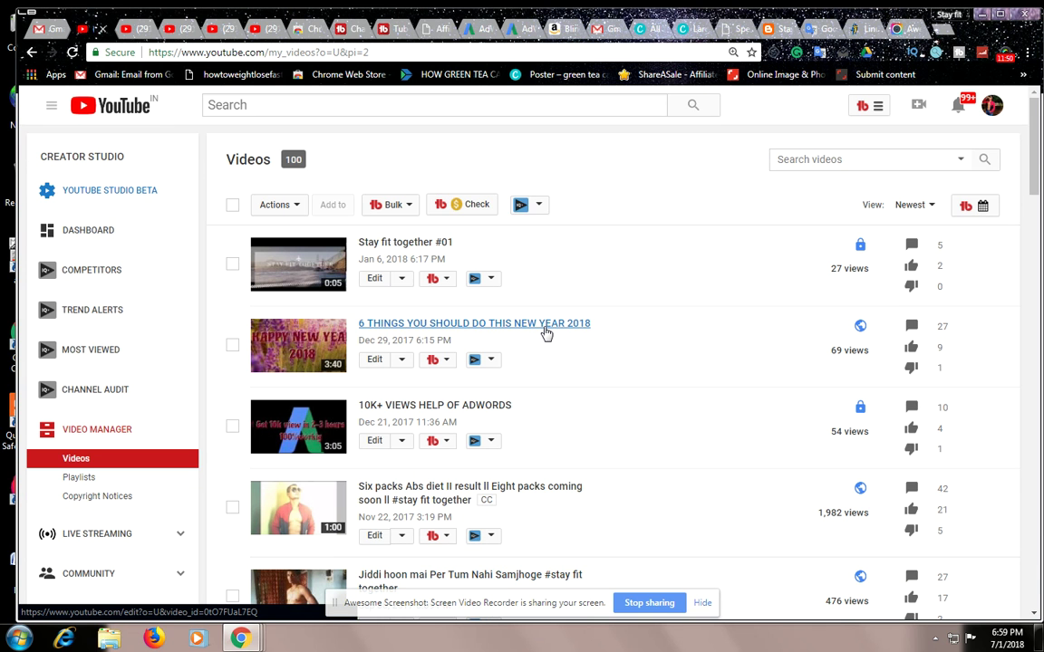
scroll(543, 333, "down", 5)
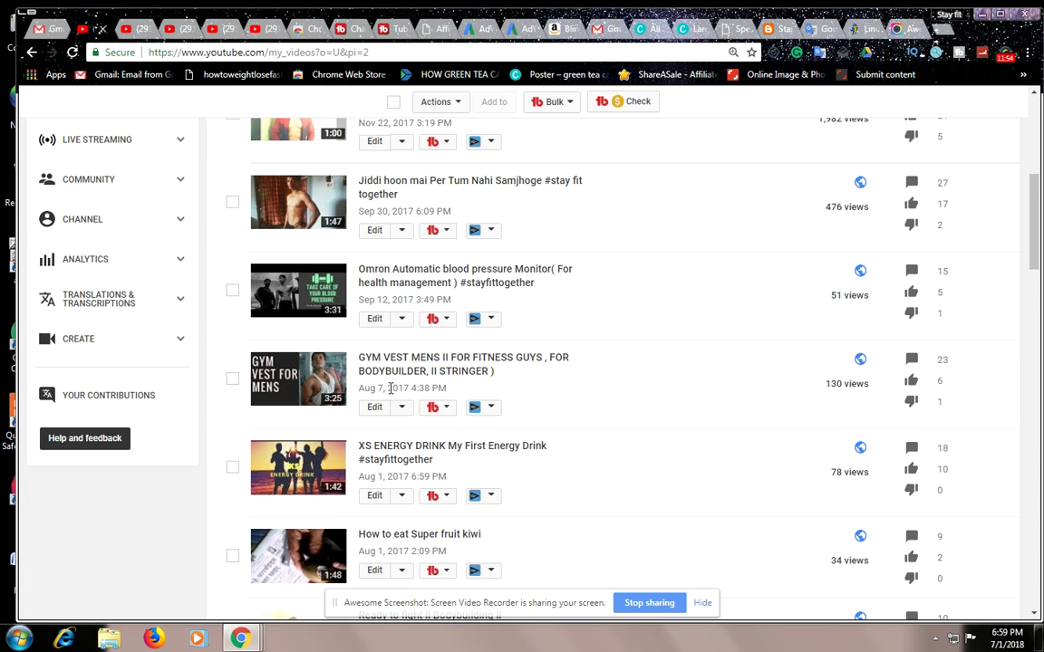
left_click(447, 408)
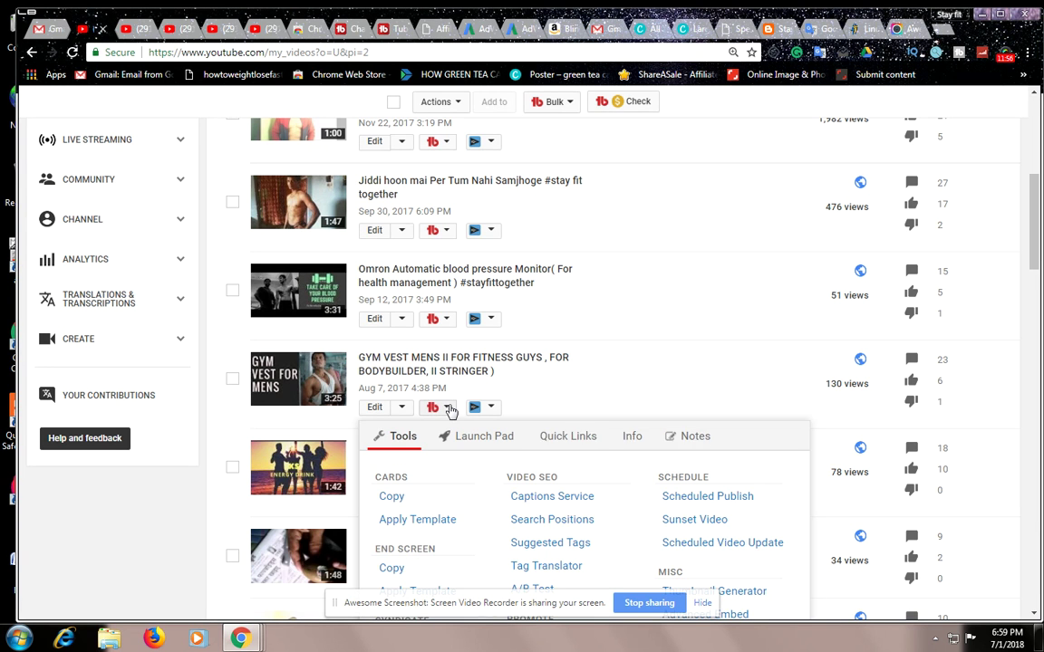
left_click(549, 520)
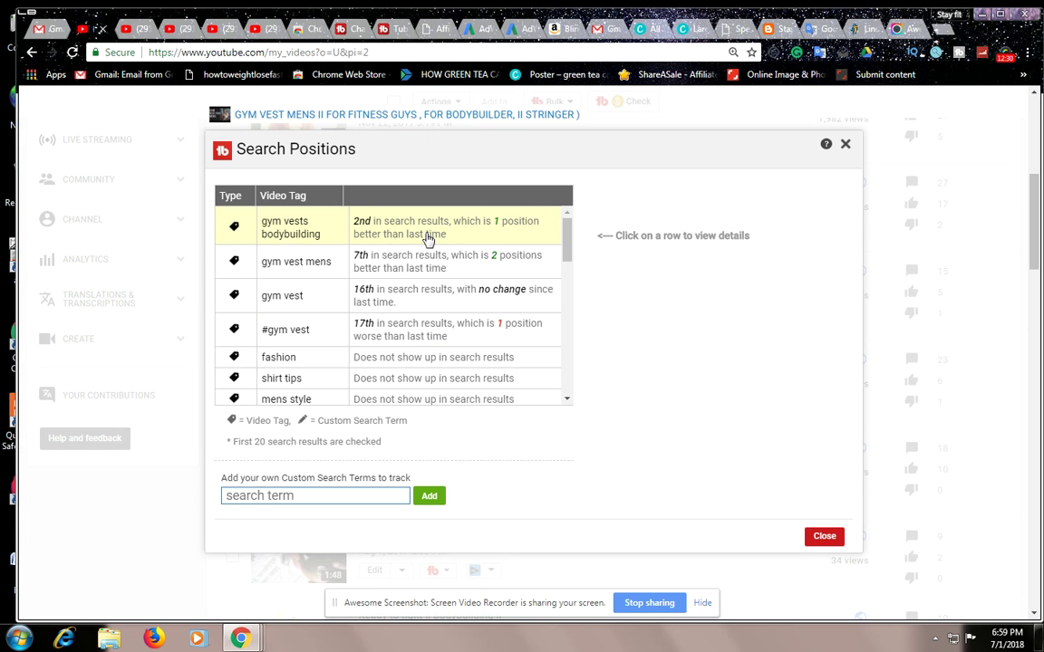
Open the YouTube results for the tag "gym vests bodybuilding" and examine its keyword score, most used tags, top search keywords and trending videos
left_click(458, 238)
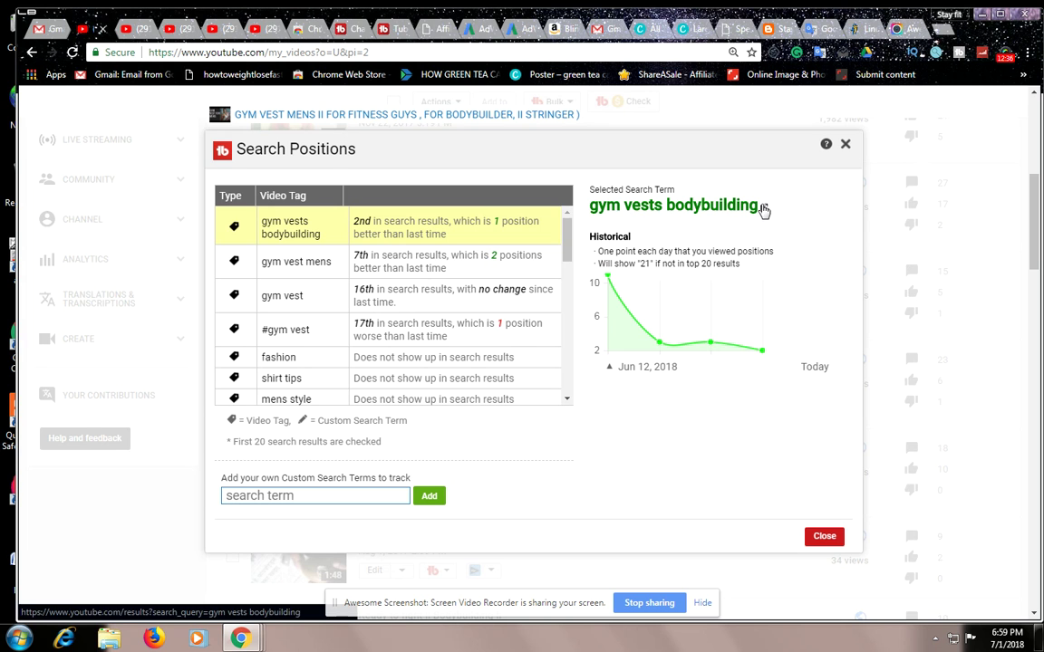
left_click(762, 207)
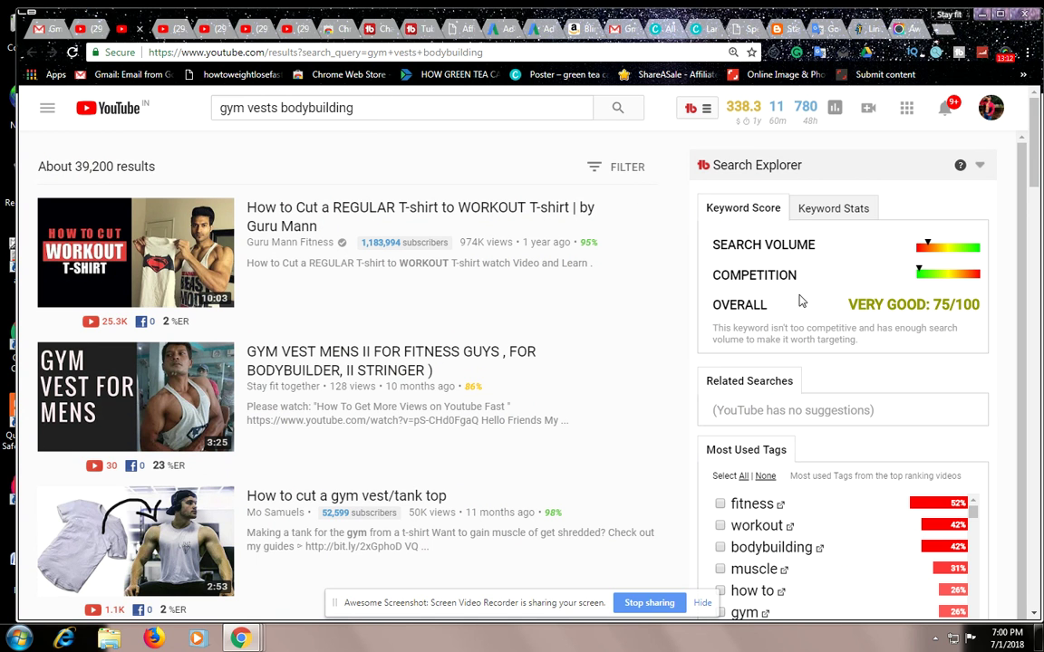
scroll(807, 455, "down", 1)
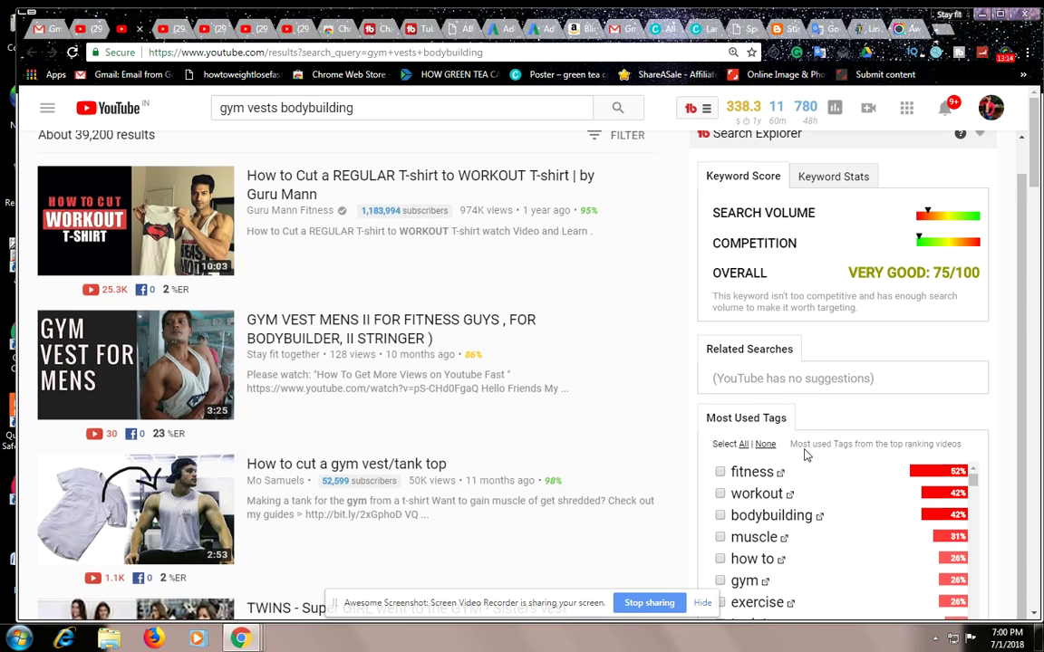
scroll(804, 457, "down", 2)
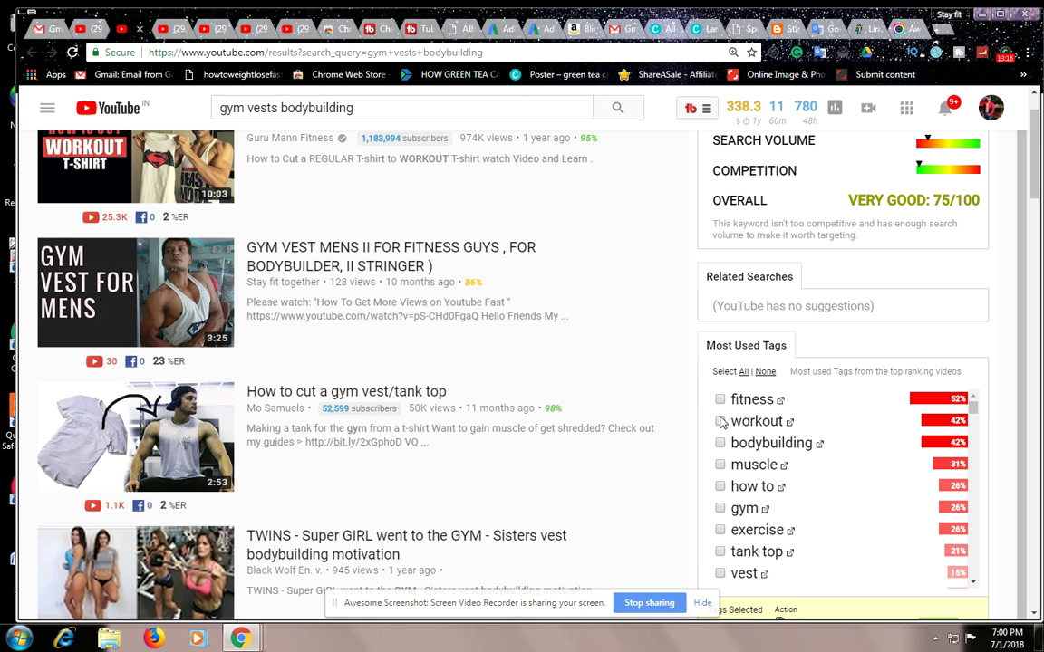
scroll(814, 482, "down", 5)
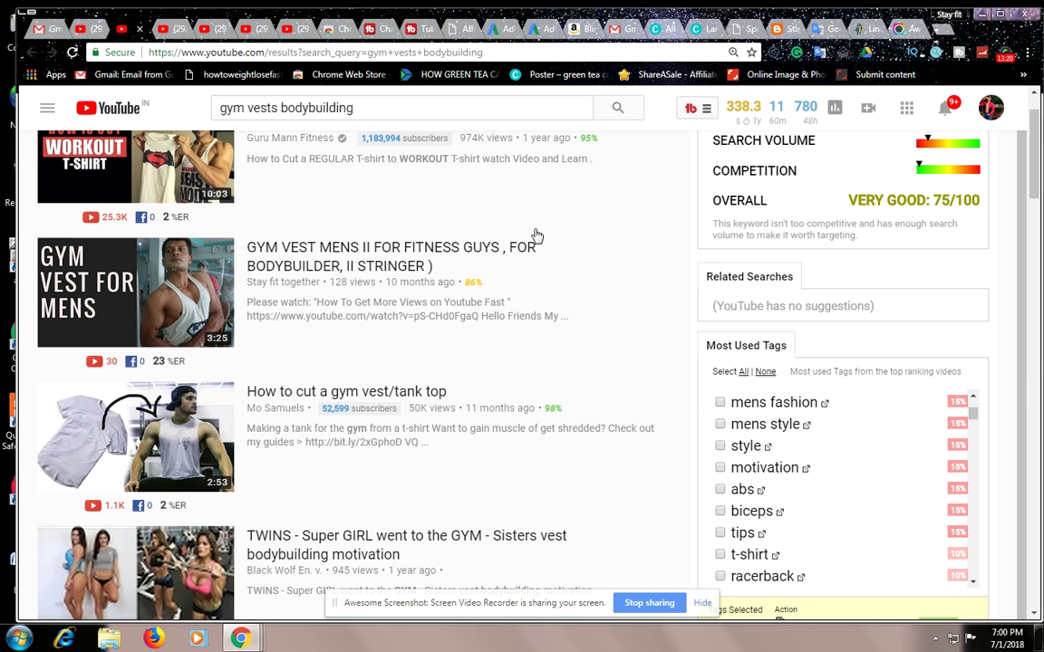
scroll(969, 431, "down", 2)
scroll(1039, 184, "down", 10)
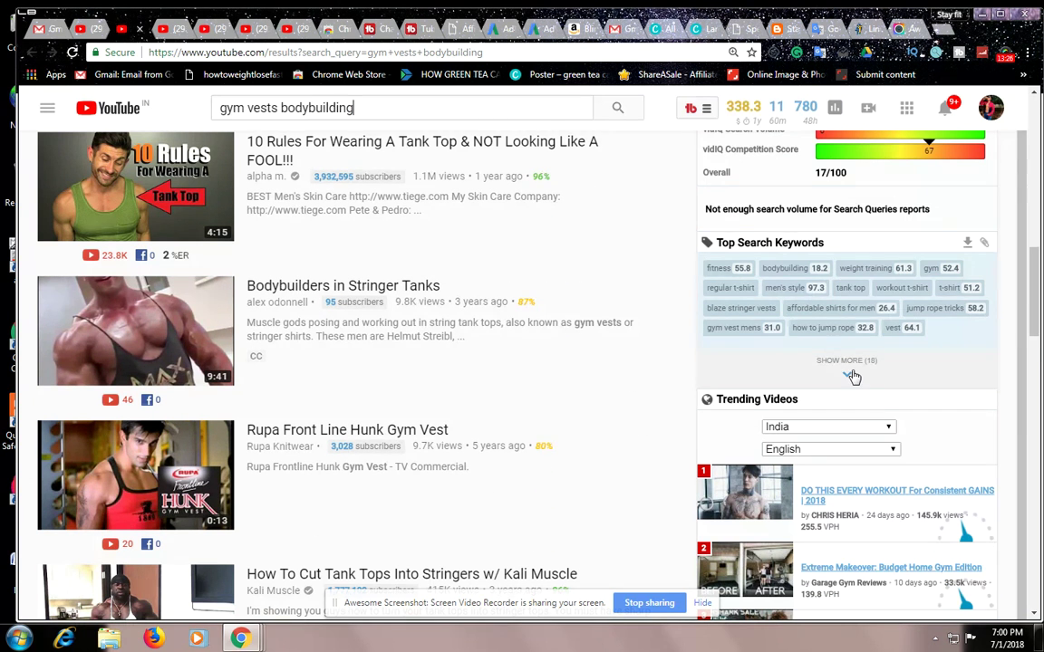
scroll(851, 376, "down", 3)
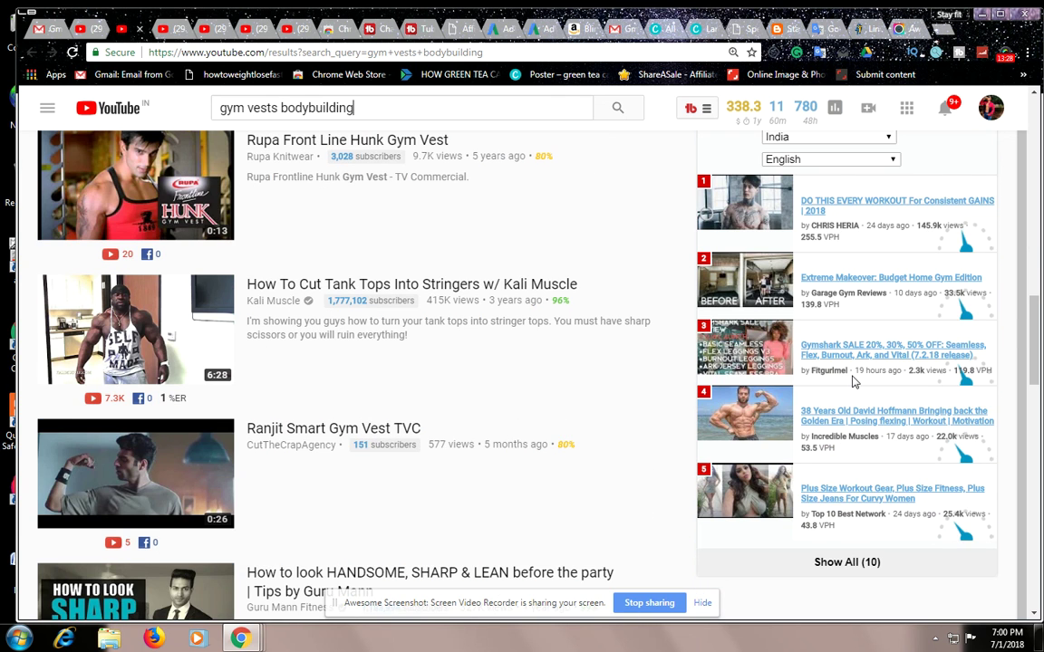
scroll(852, 380, "up", 5)
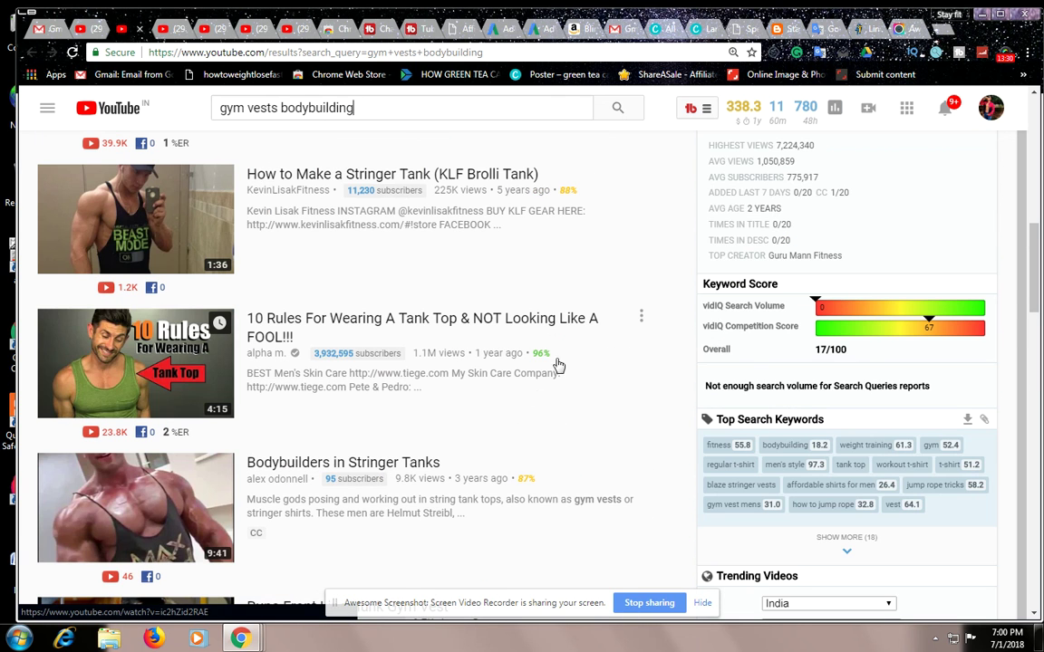
Go back to the start of the "gym vests bodybuilding" results and compare the Stay fit together video with the competing videos
left_click_drag(1034, 302, 960, 181)
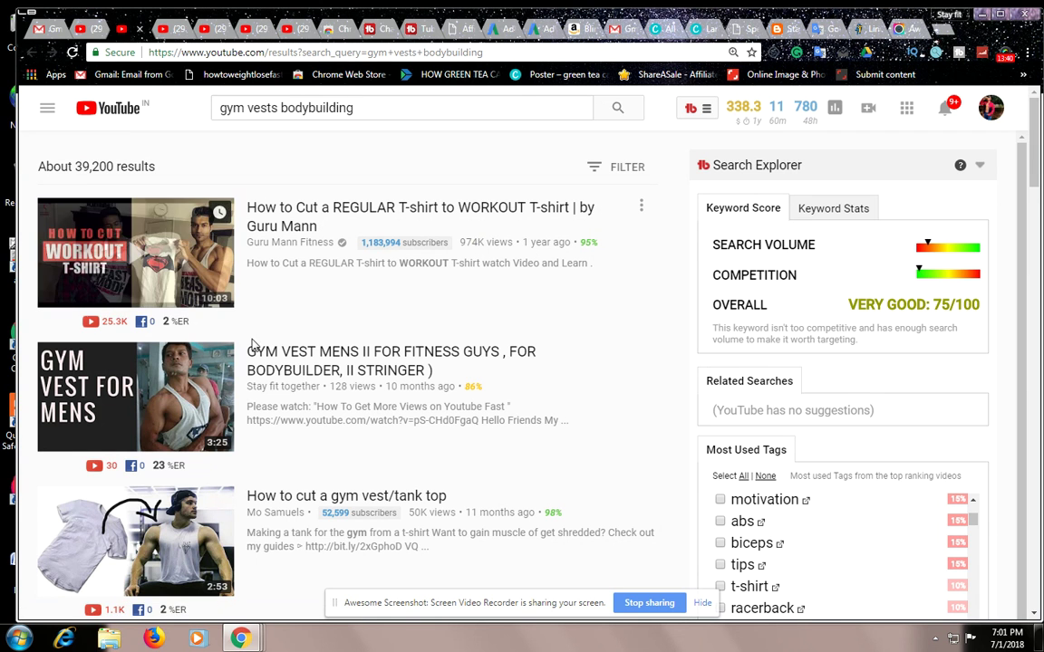
scroll(299, 353, "down", 1)
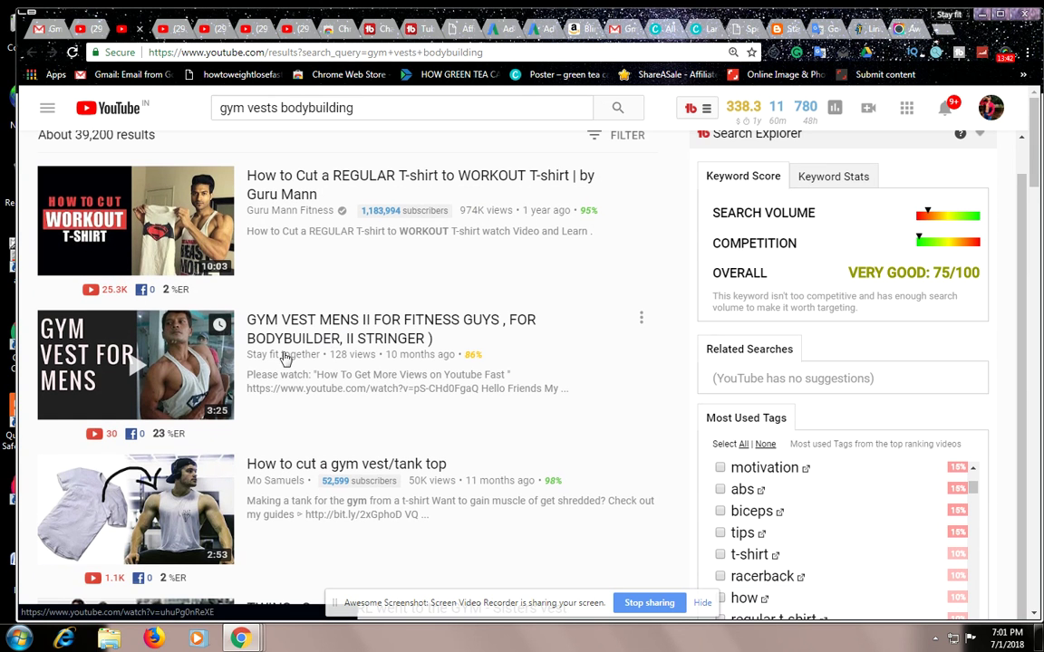
scroll(466, 366, "down", 4)
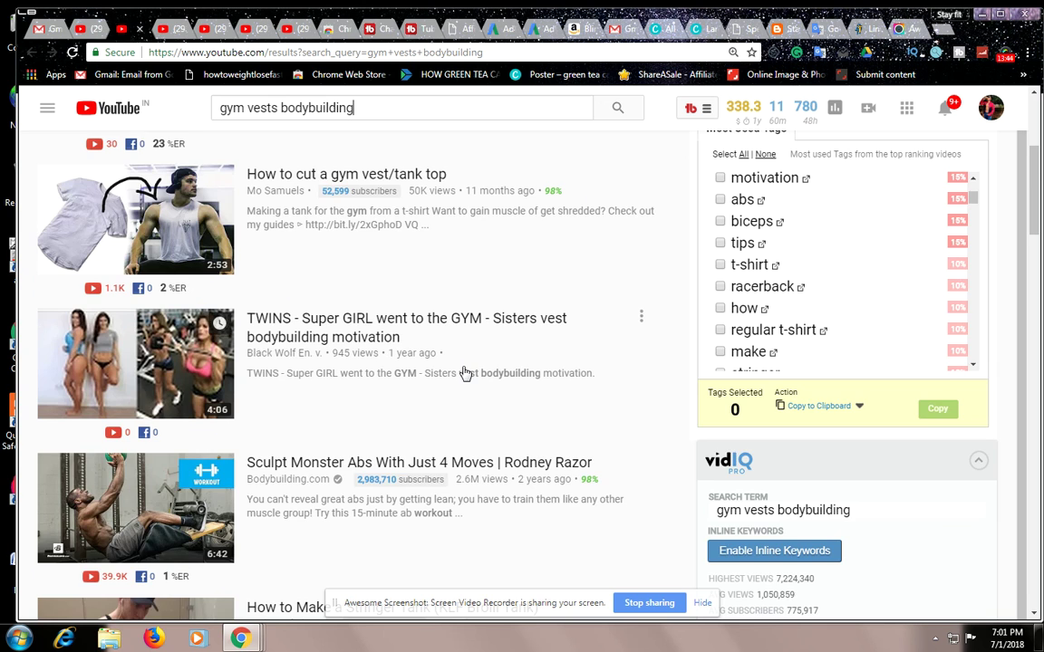
scroll(463, 371, "down", 3)
scroll(464, 374, "down", 5)
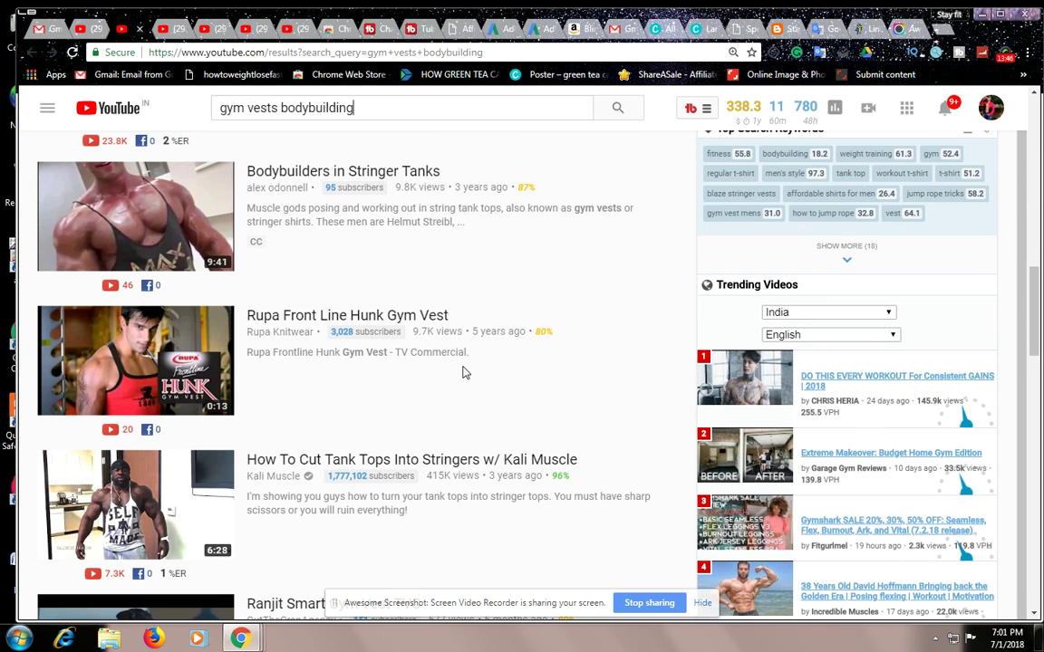
scroll(464, 373, "down", 3)
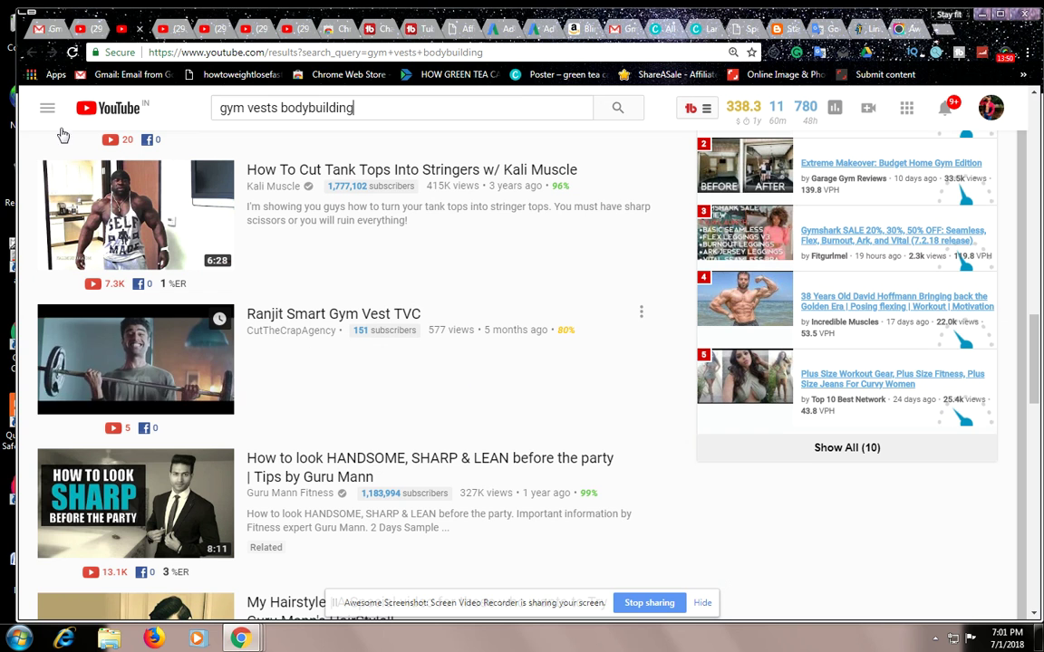
Return to the gym vest video's Search Positions, open the YouTube results for "gym vest mens" and find the Stay fit together video
left_click(87, 29)
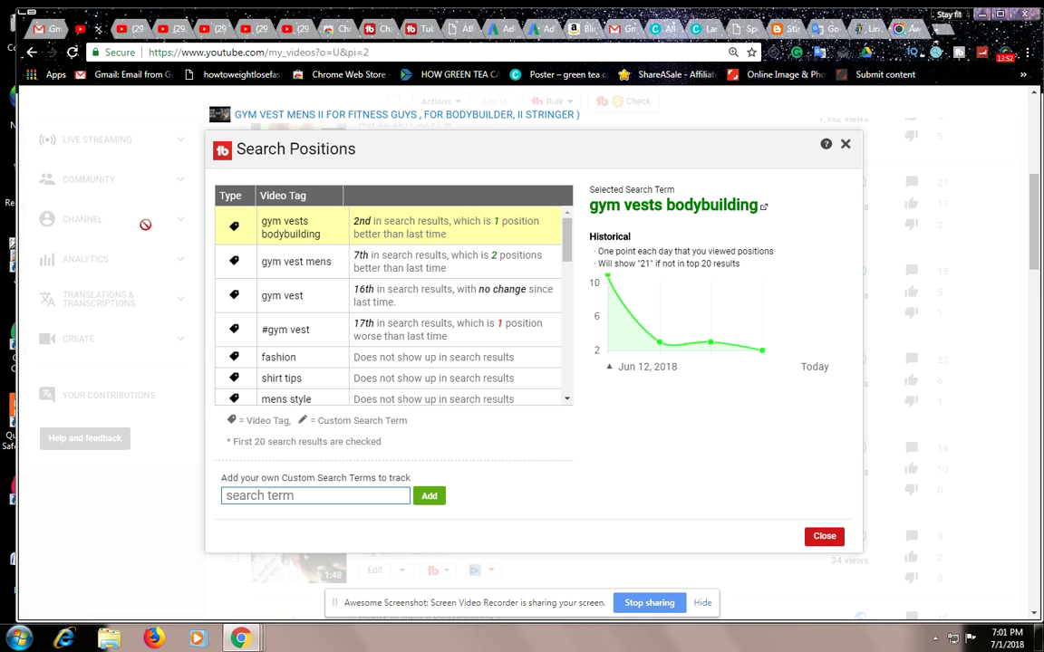
left_click(408, 271)
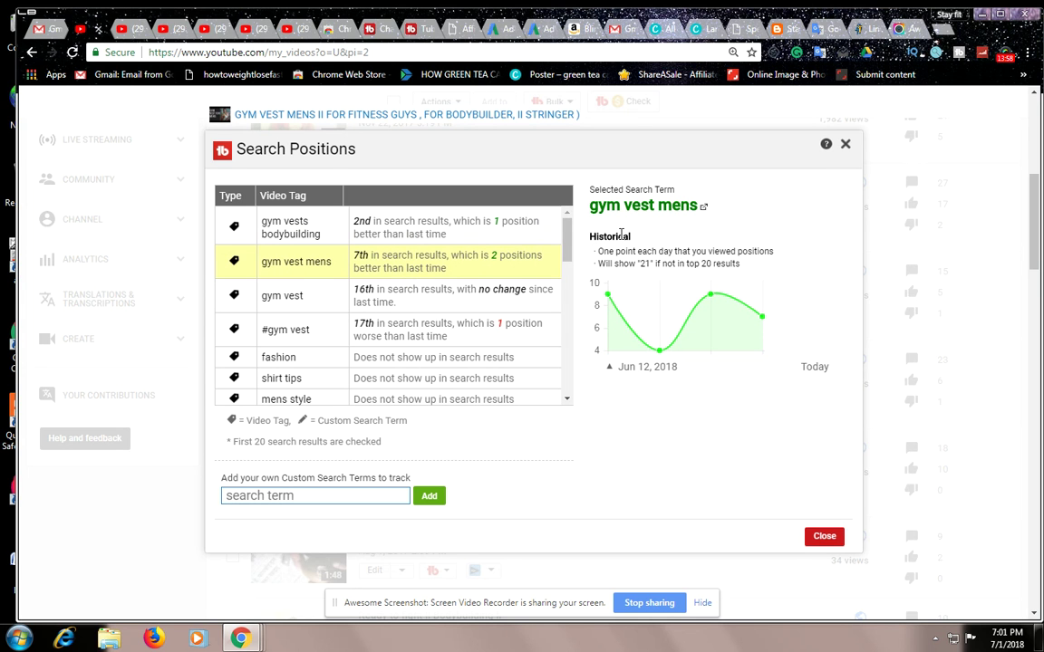
left_click(702, 209)
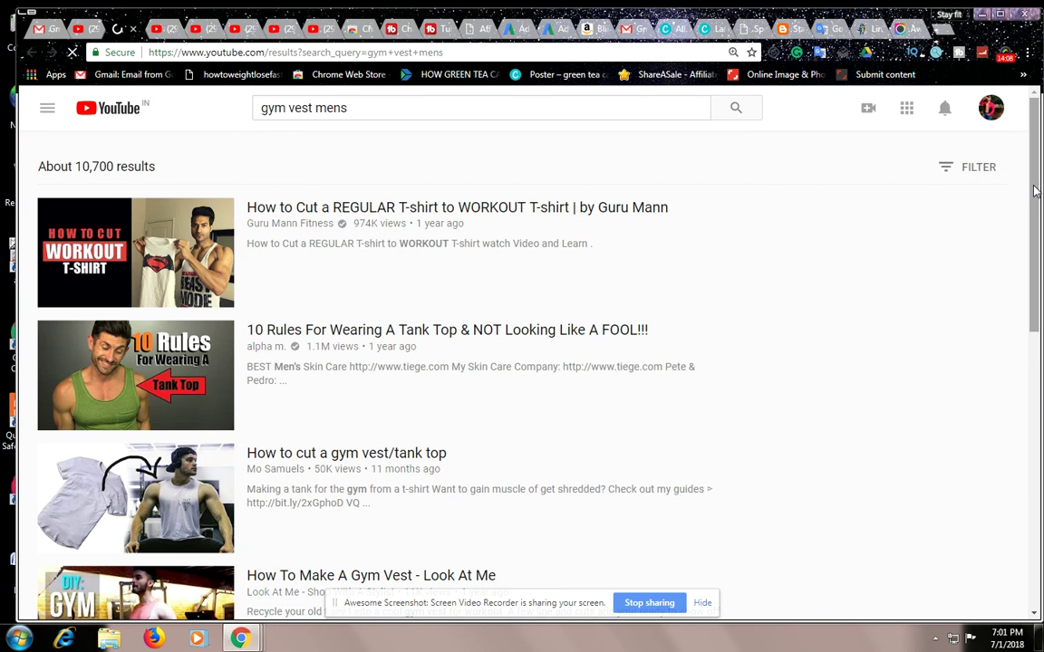
scroll(1032, 216, "down", 3)
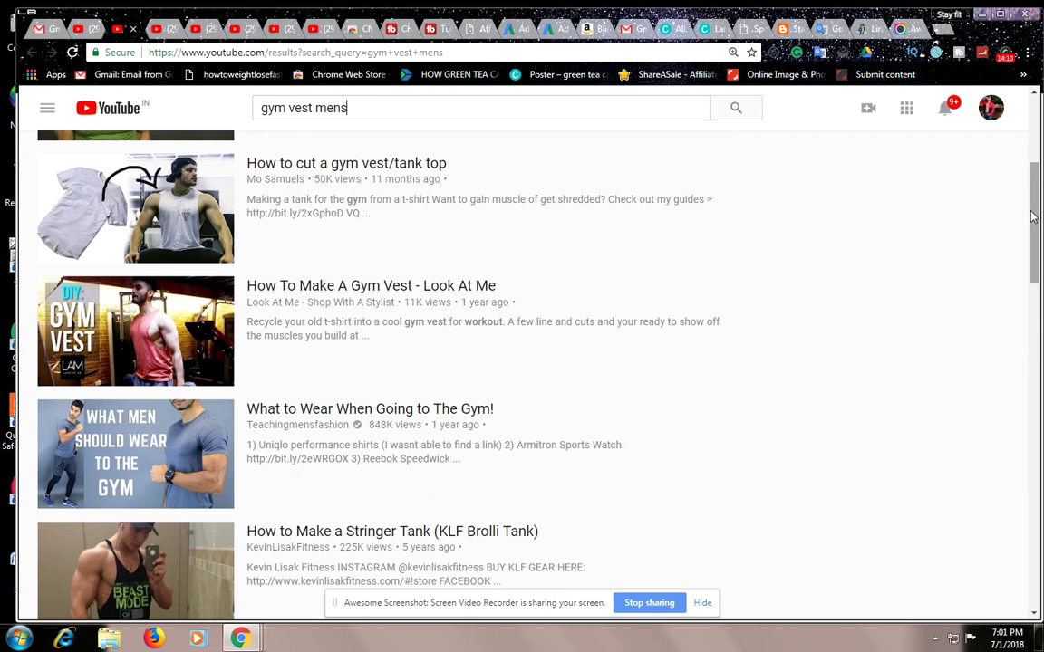
scroll(840, 264, "up", 3)
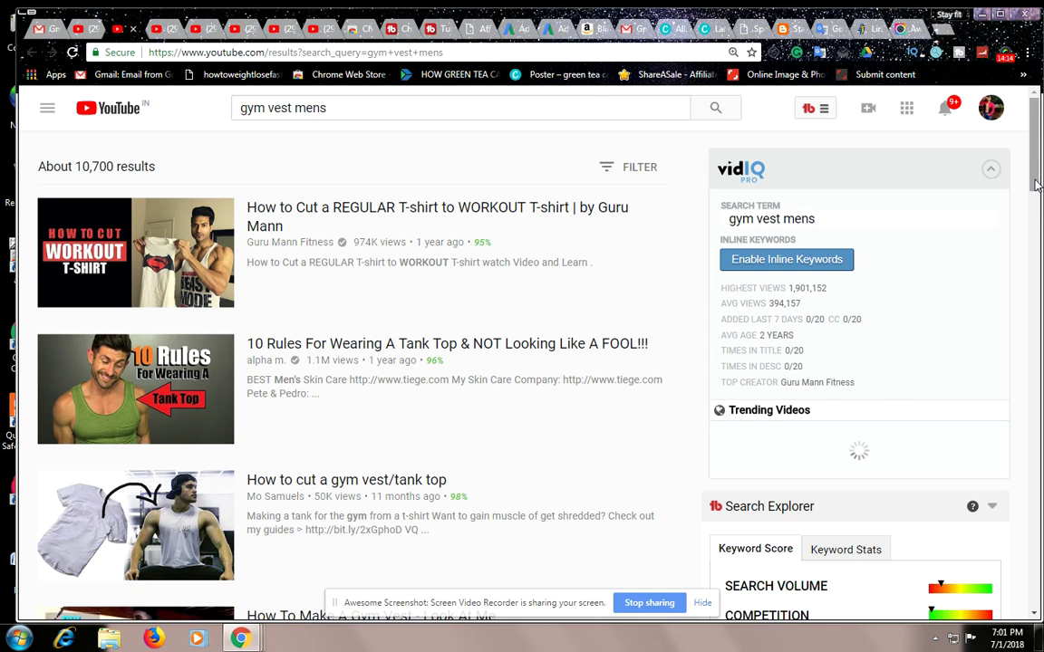
left_click_drag(1035, 183, 1035, 326)
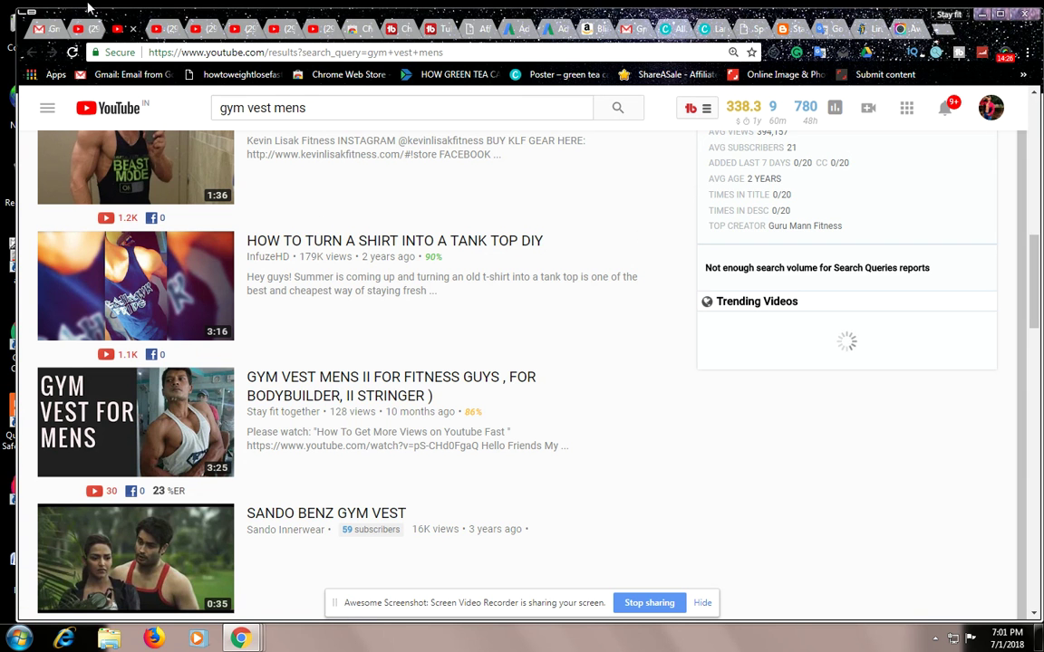
Return to the gym vest video's Search Positions, review the rankings of its remaining tags and close them
left_click(80, 28)
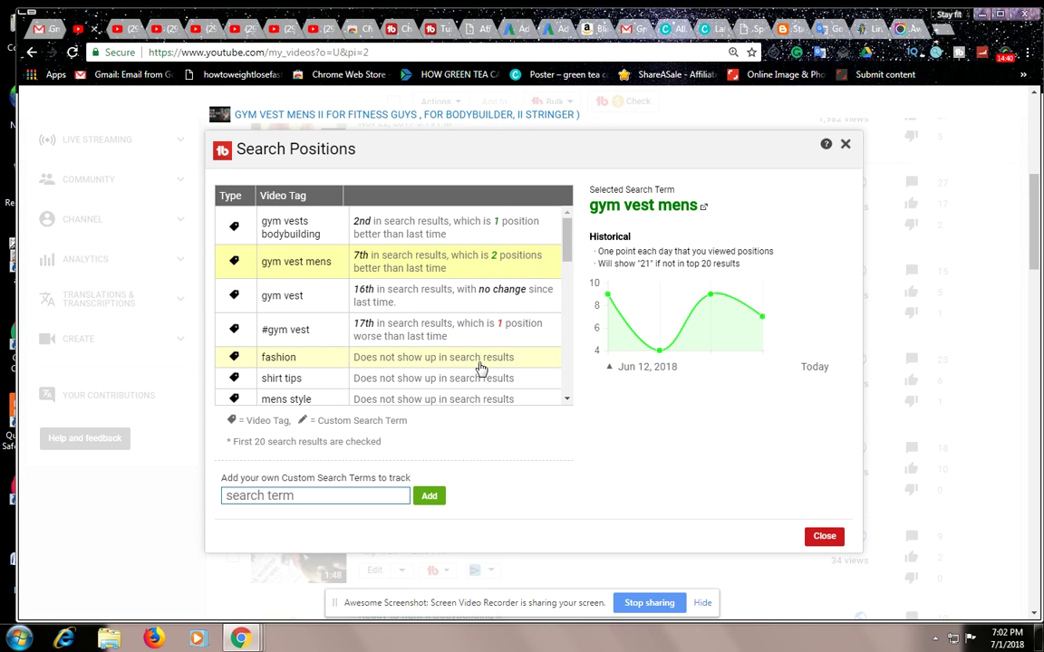
scroll(477, 366, "down", 2)
scroll(486, 376, "down", 6)
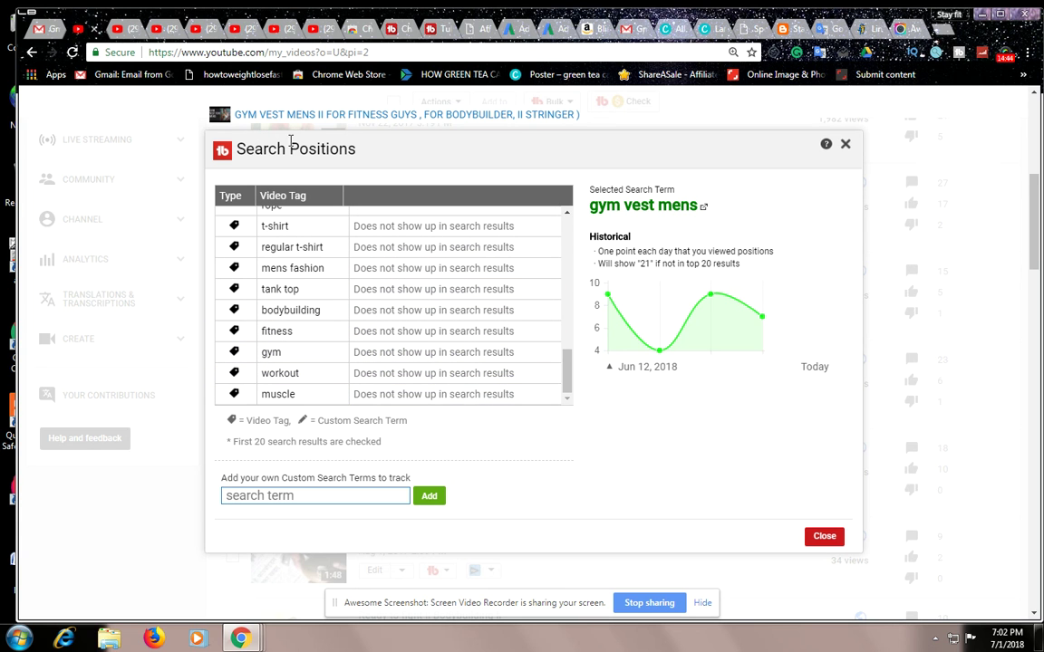
left_click(845, 146)
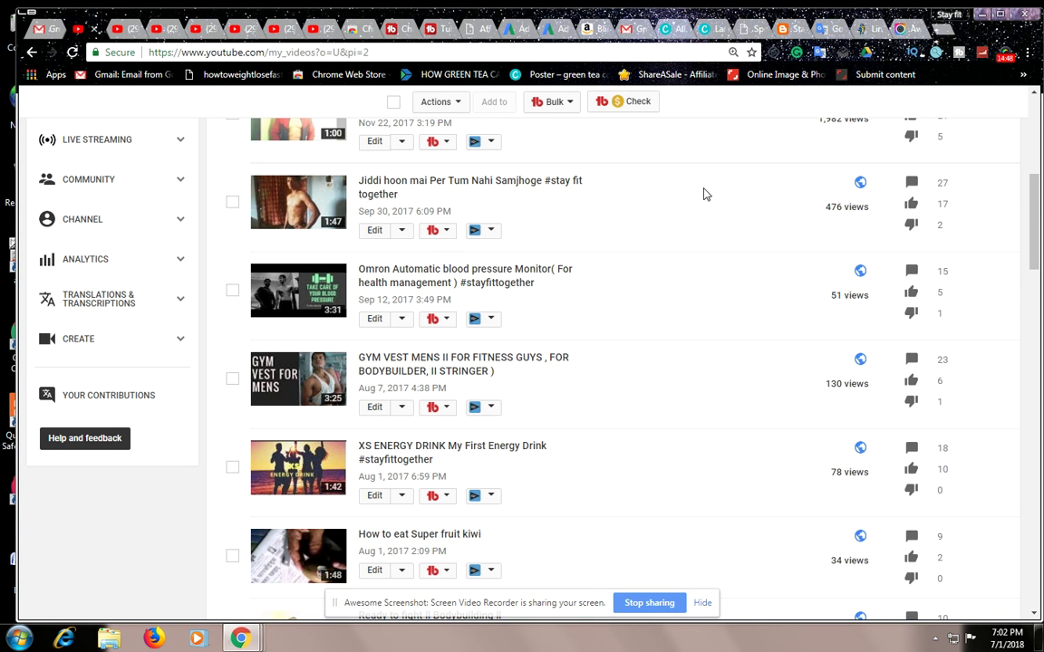
Look over the videos on page 2 and open the TubeBuddy tools for "Stay fit together #01"
scroll(678, 223, "down", 13)
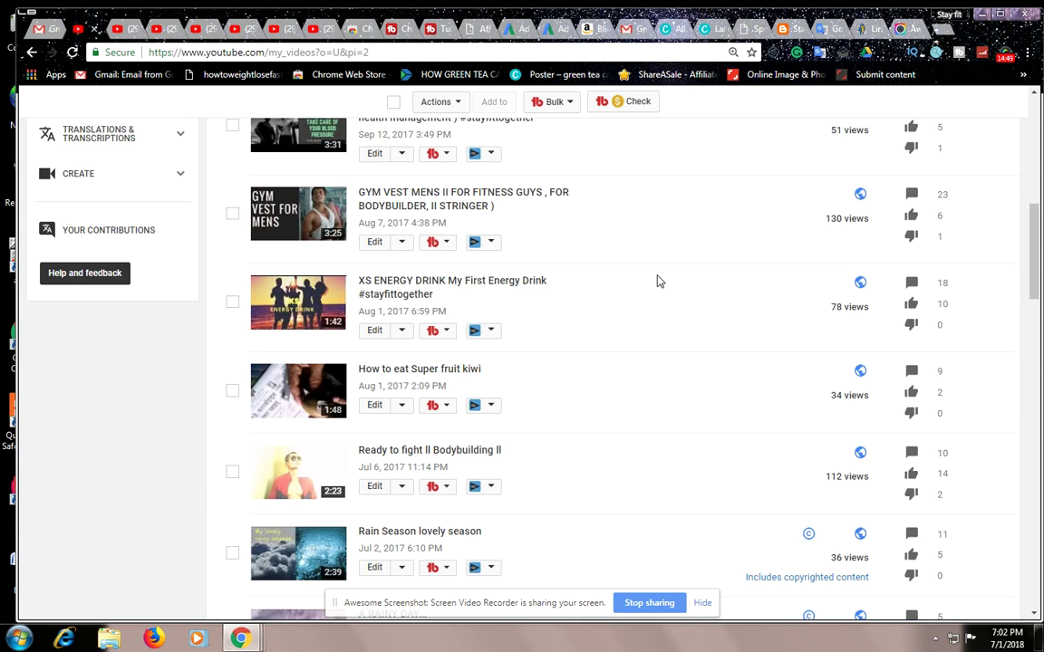
scroll(637, 289, "down", 9)
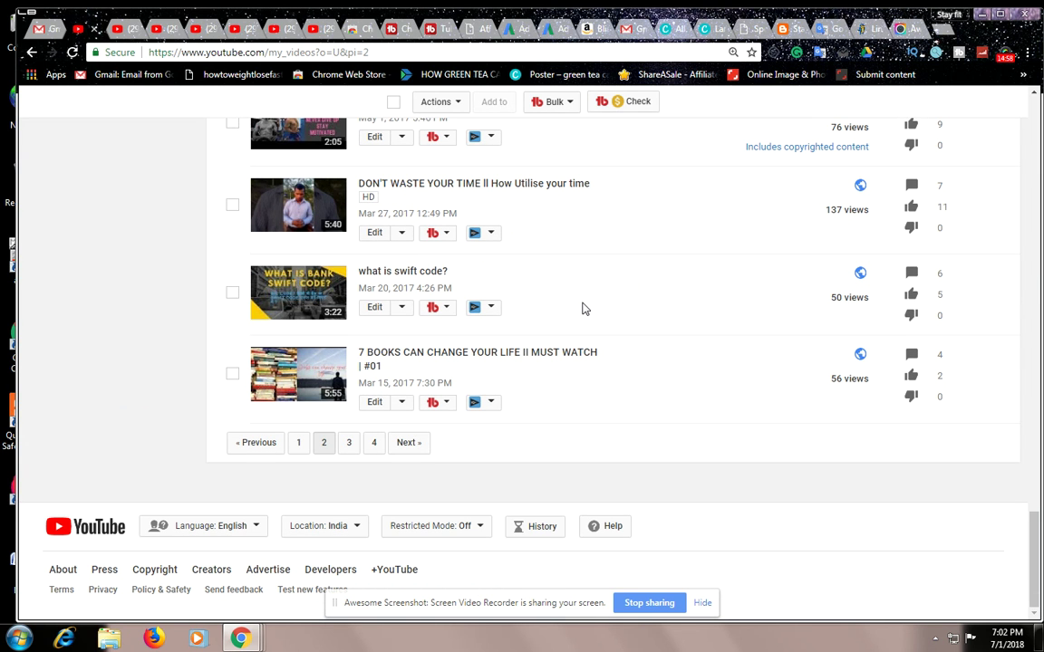
scroll(583, 309, "up", 15)
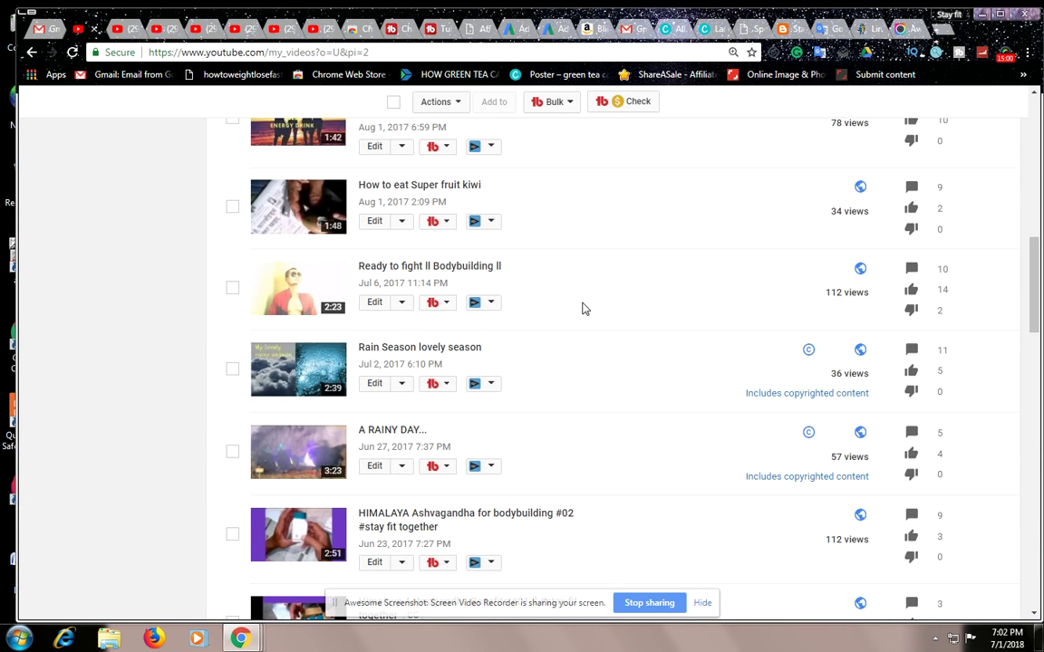
scroll(582, 309, "up", 10)
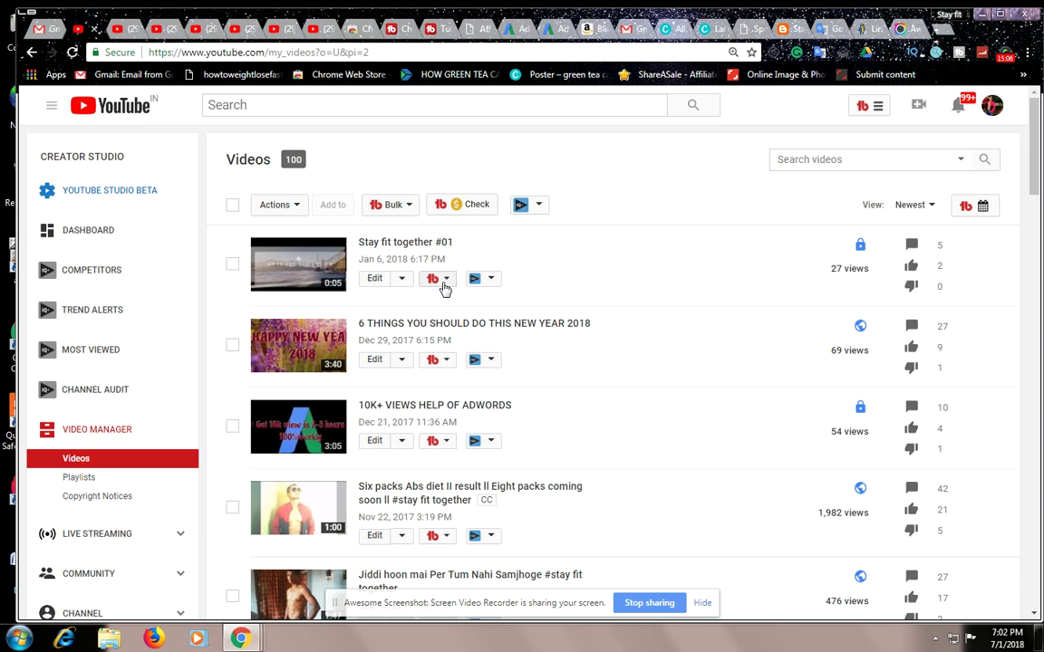
left_click(444, 285)
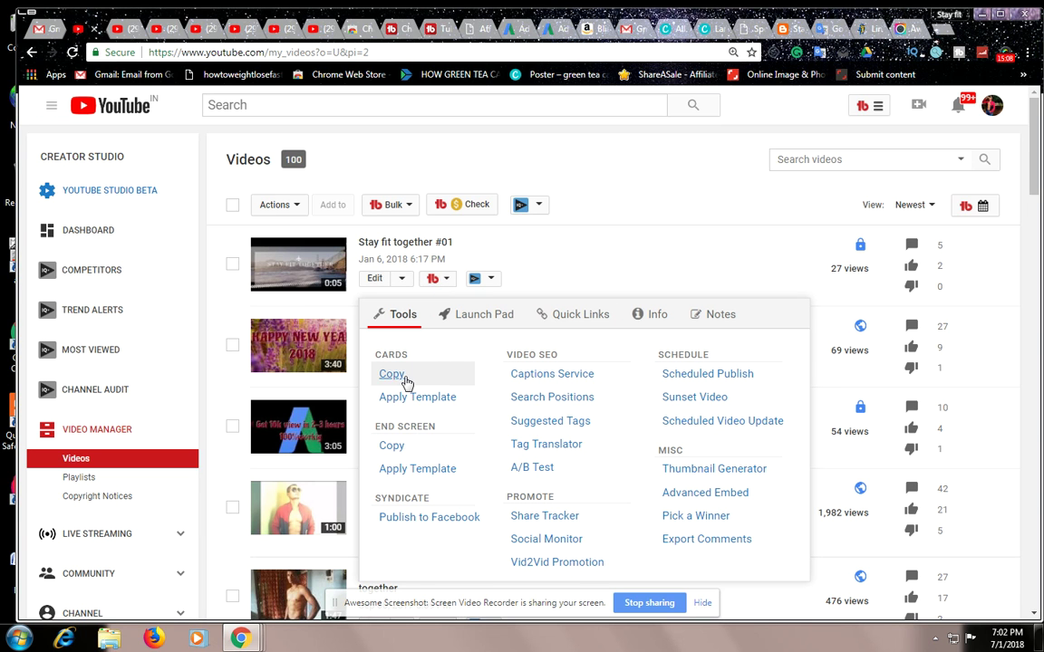